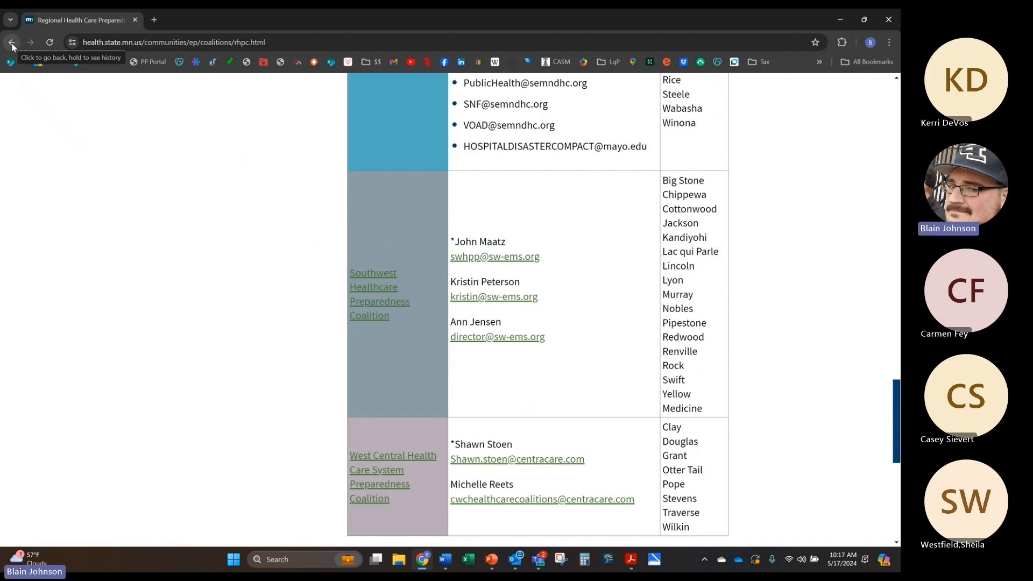
Step: Glance at the EMSRB staff list page, then return to the mntrac.org System Login form
click(11, 46)
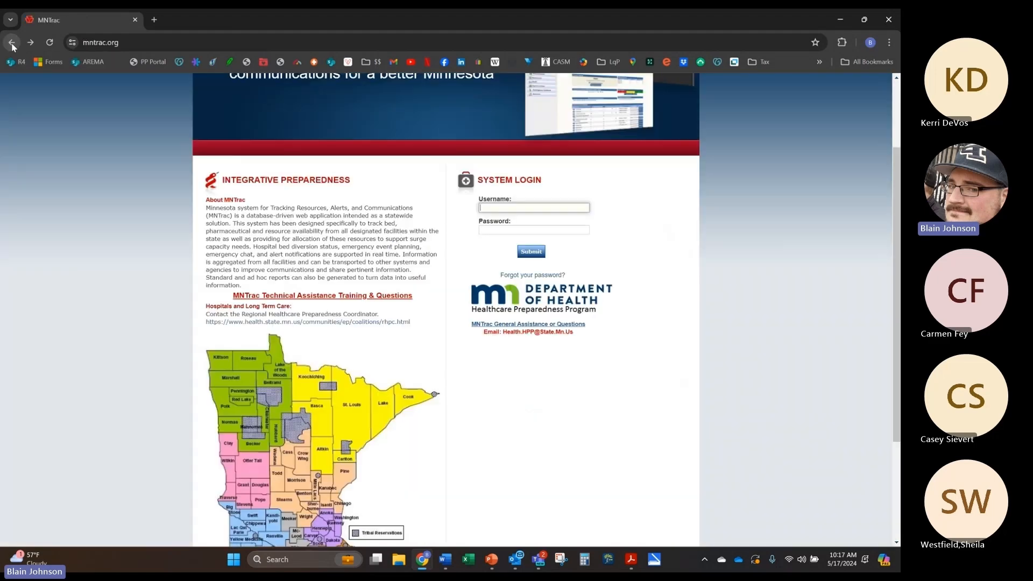
scroll(285, 471, down, 5)
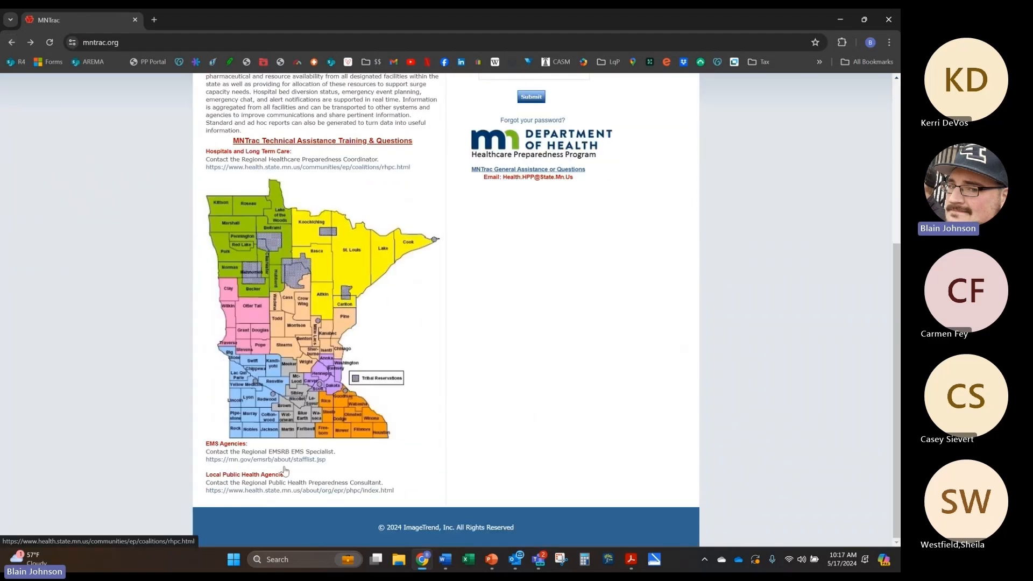
click(286, 461)
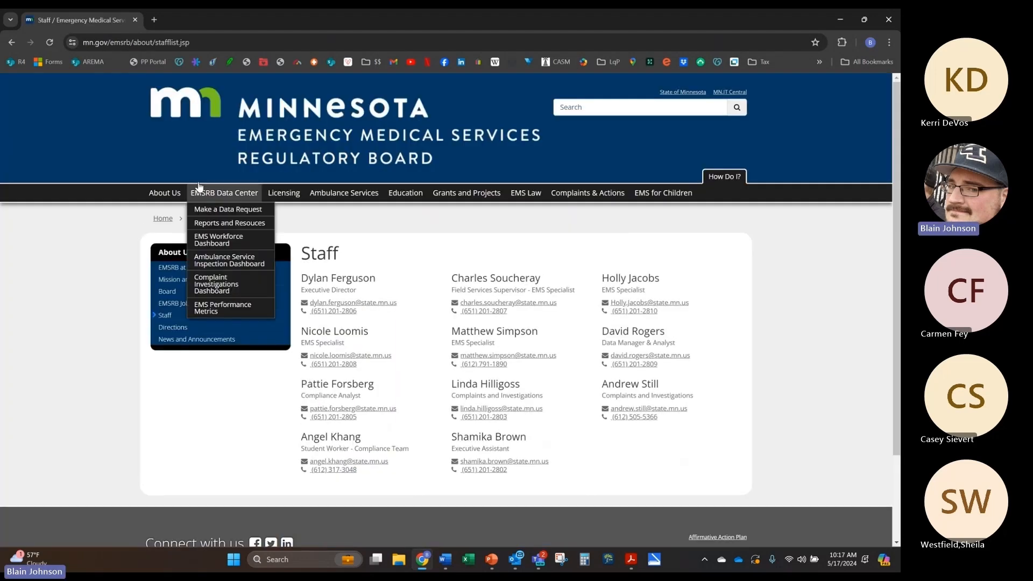
scroll(179, 121, down, 1)
scroll(173, 196, up, 1)
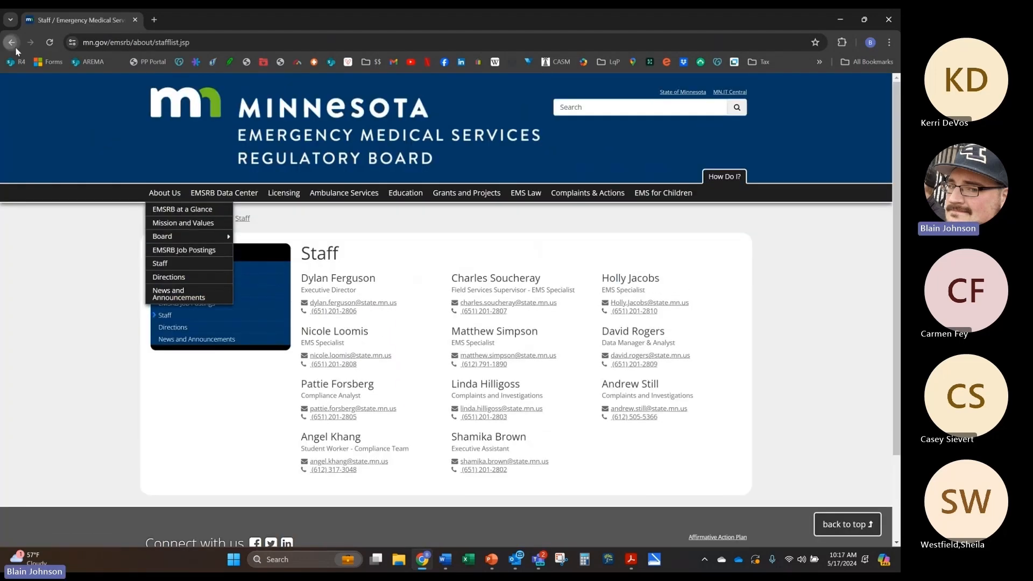
click(11, 42)
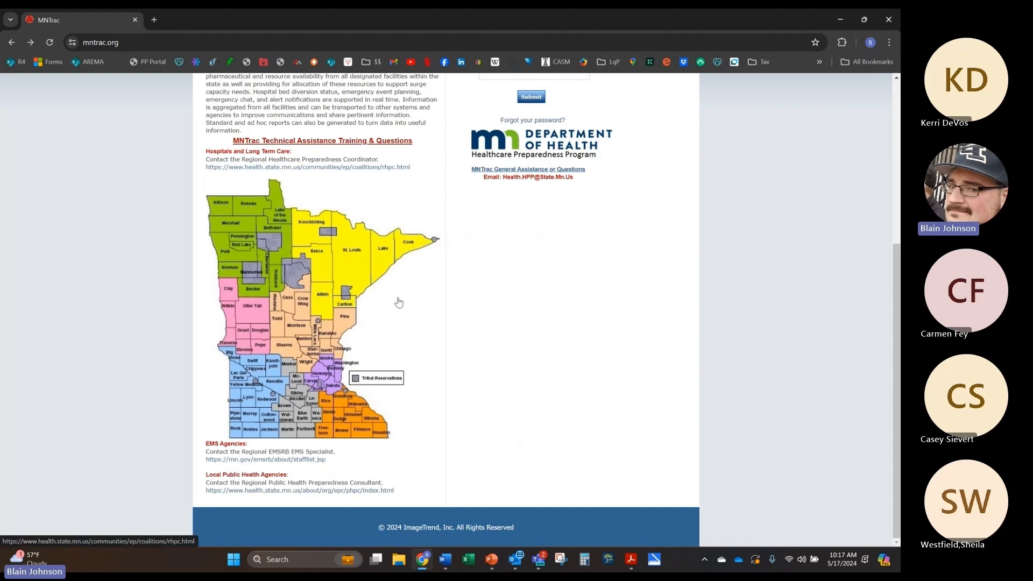
scroll(390, 302, up, 1)
scroll(393, 301, up, 2)
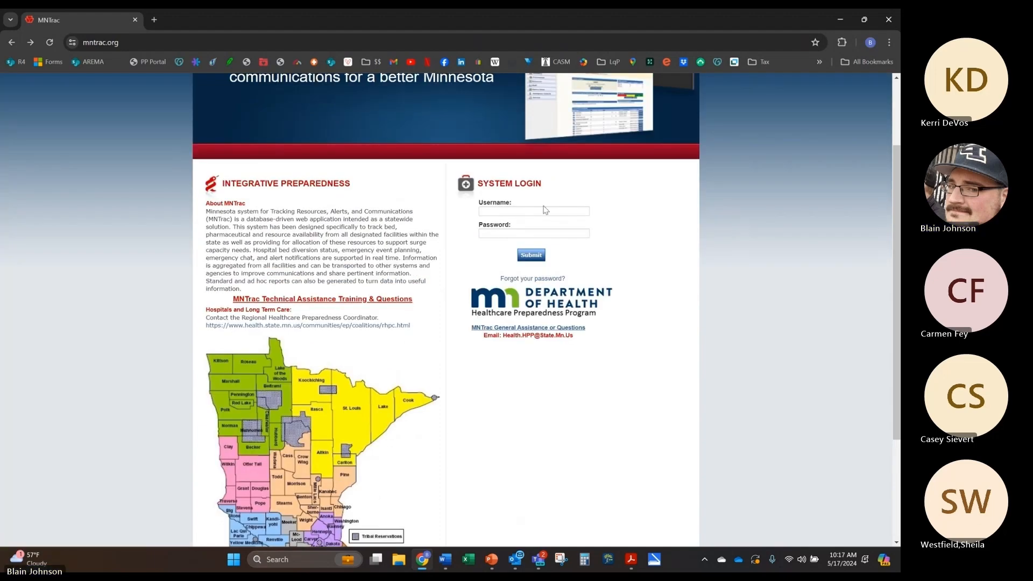
Step: Enter the account username in the System Login form
click(518, 232)
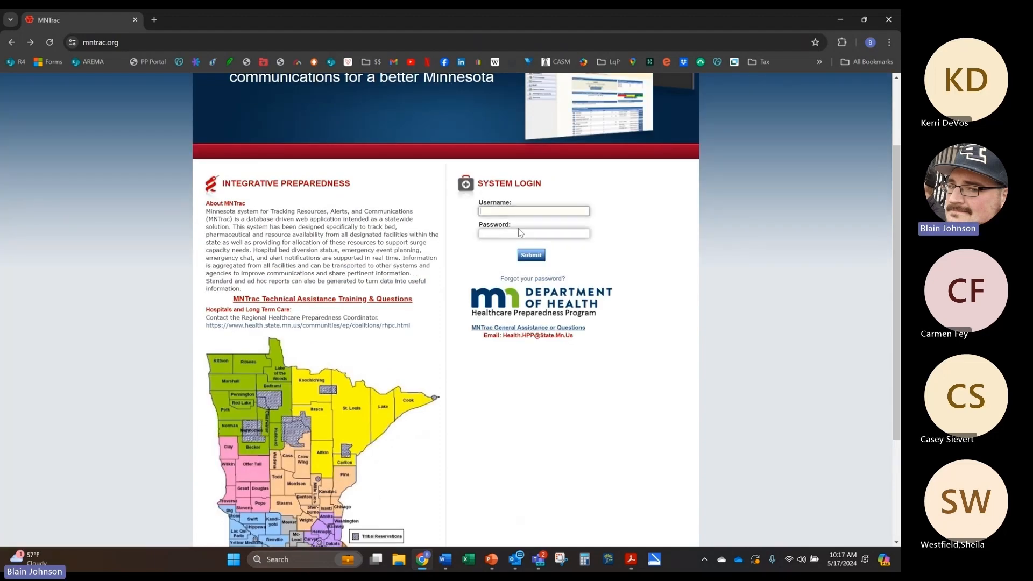
click(521, 210)
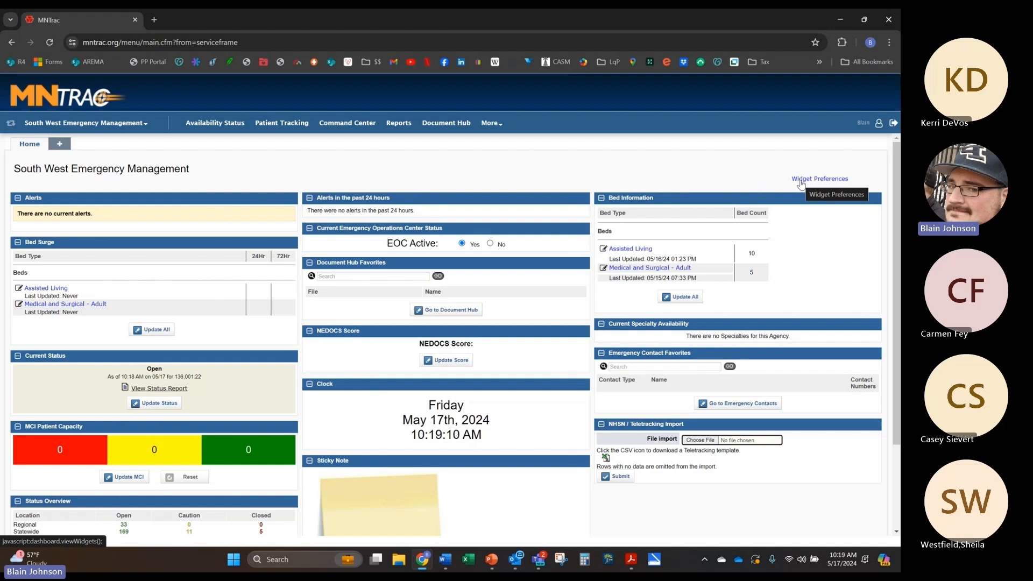
Step: Uncheck the Clock, Current Status, Specialty Availability, EOC Status, Bed Surge and Bed Information widgets
click(801, 182)
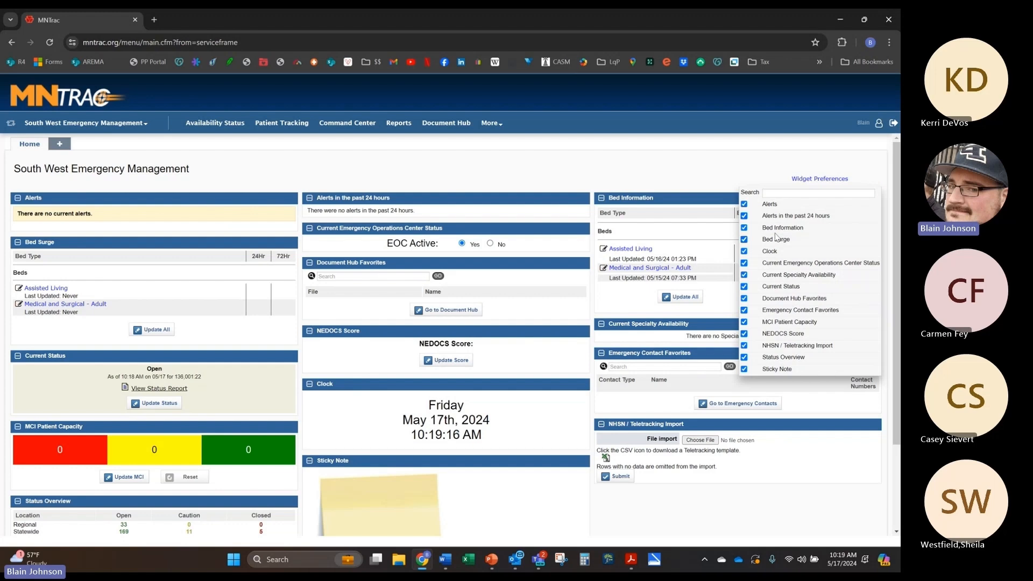
click(745, 250)
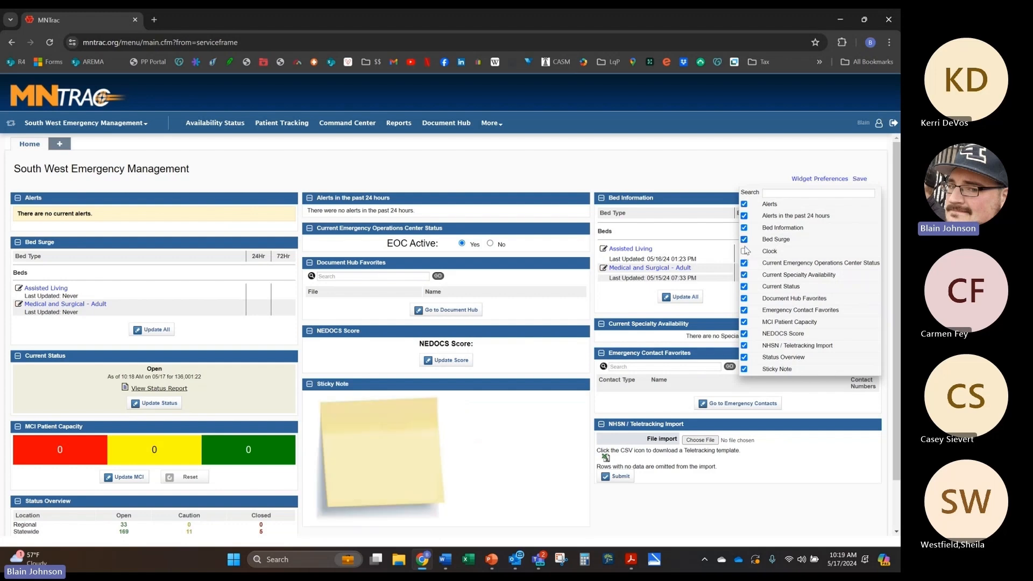
click(744, 286)
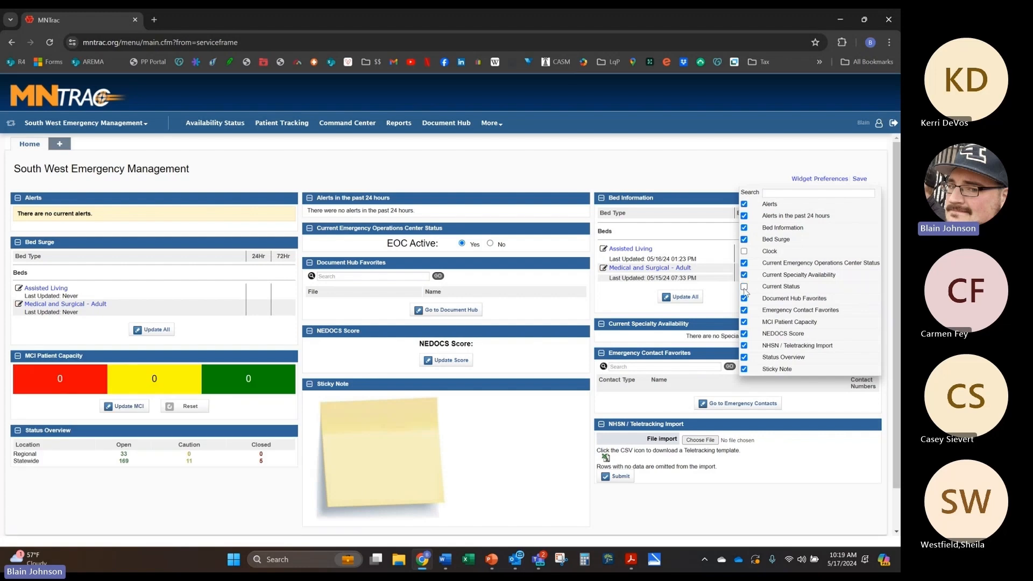
click(744, 274)
click(744, 262)
click(743, 239)
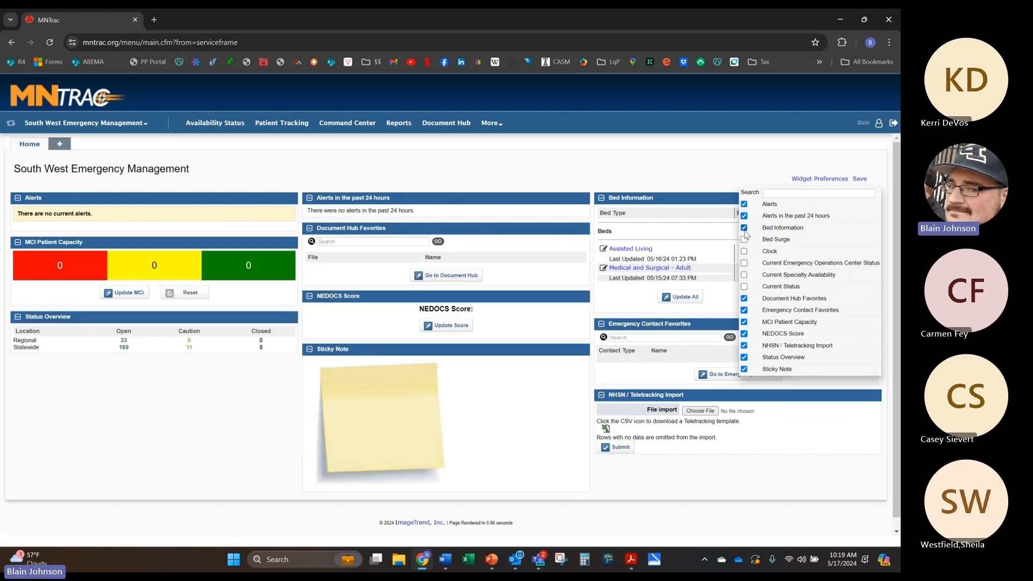
click(743, 228)
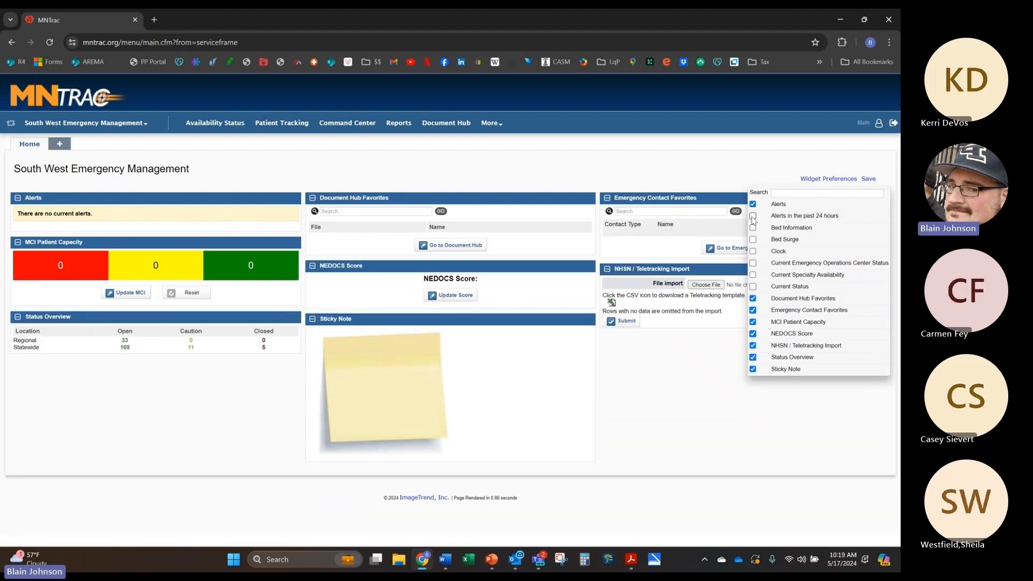
Step: Re-enable all dashboard widgets and save the widget preferences
click(752, 228)
click(753, 240)
click(753, 251)
click(752, 263)
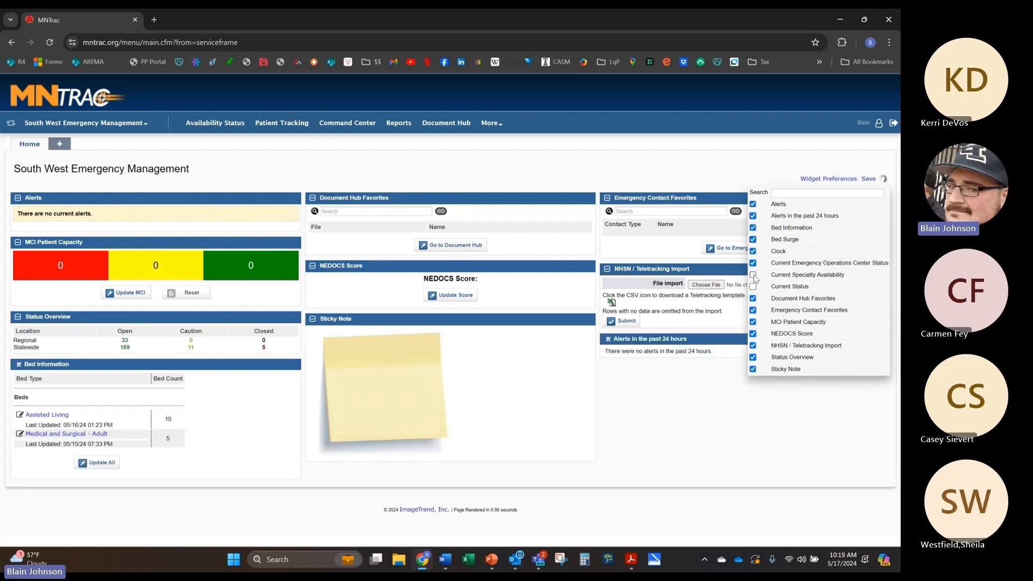
click(753, 274)
click(746, 287)
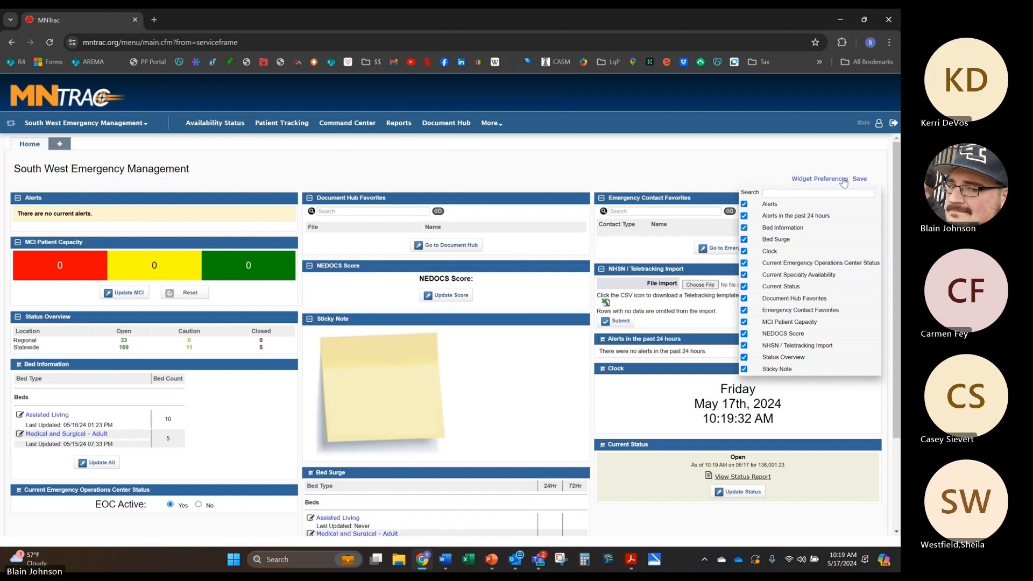
click(859, 180)
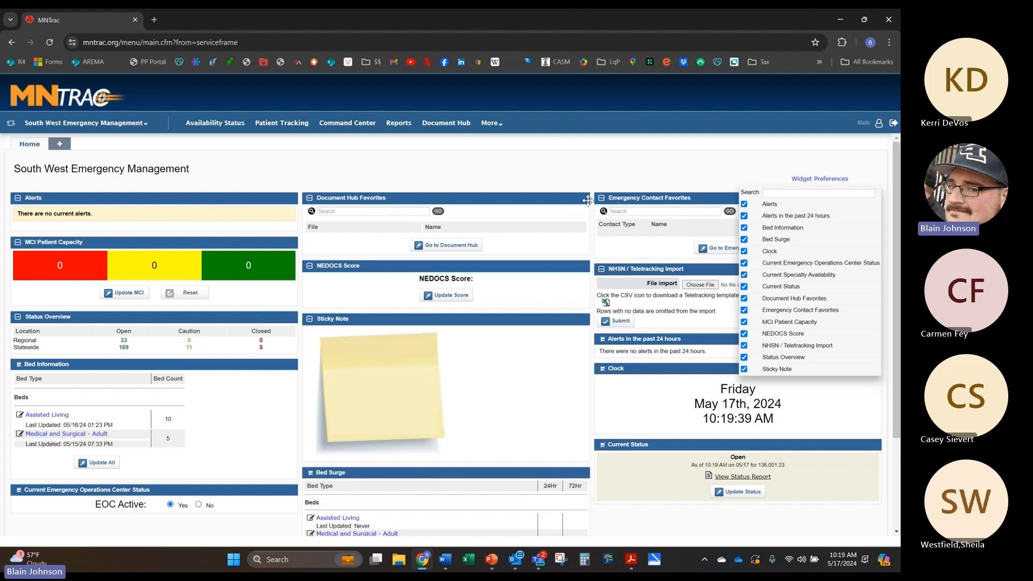
click(801, 181)
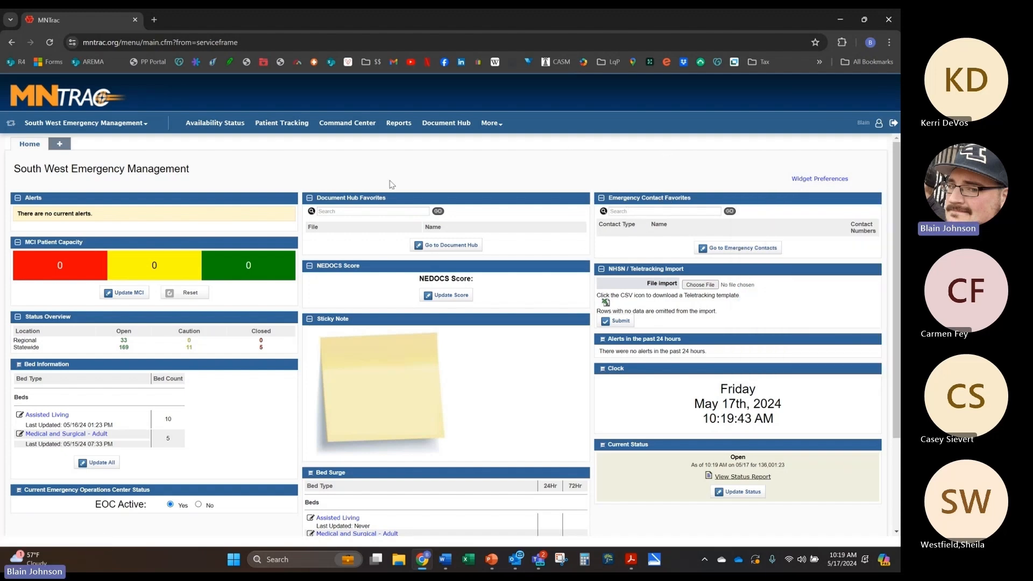
Step: Move Document Hub Favorites to the right column, Clock atop it, EOC status atop the middle
drag(502, 198, 790, 197)
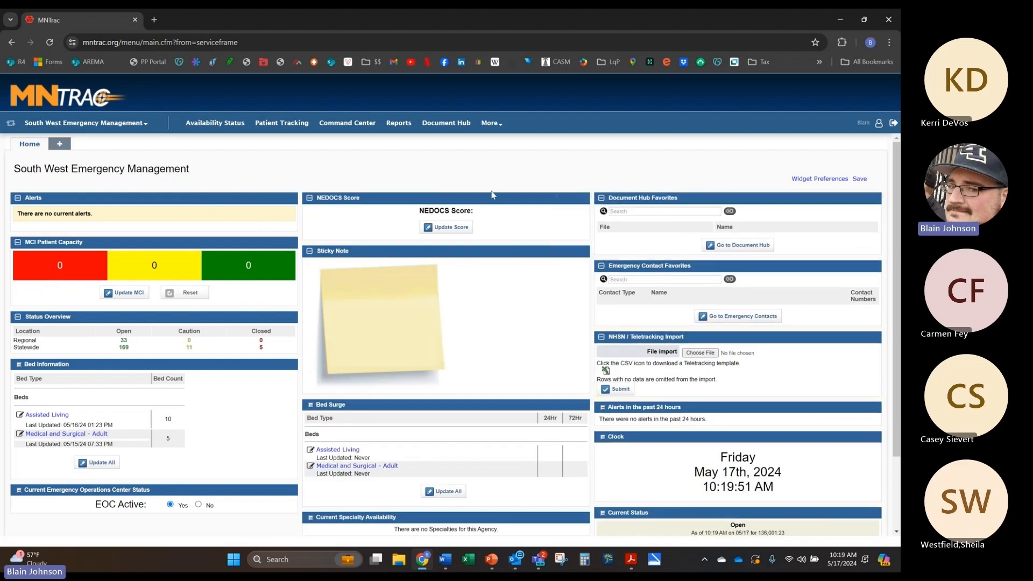
drag(412, 197, 414, 488)
drag(698, 439, 696, 200)
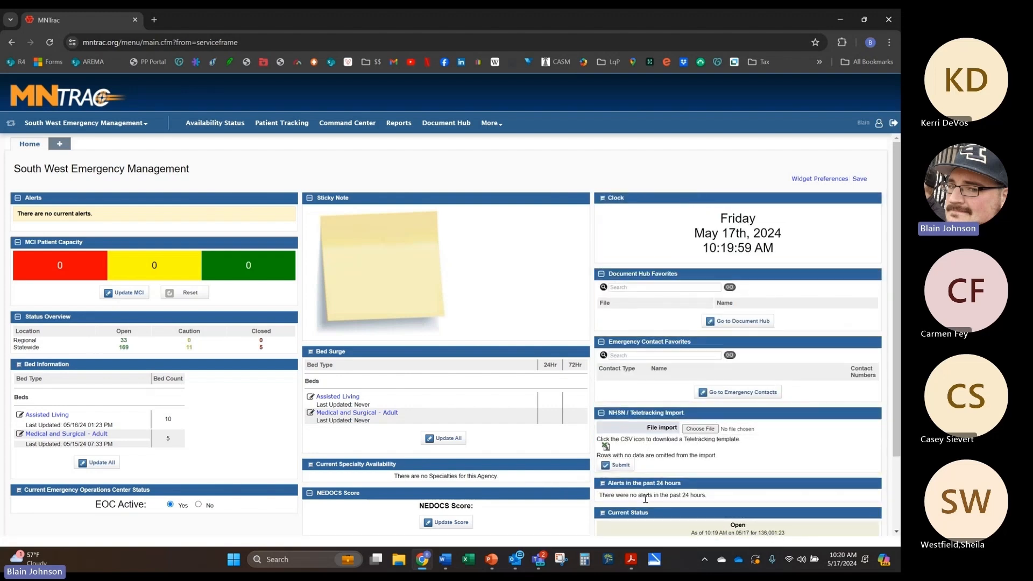
drag(162, 493, 457, 199)
Step: Set the EOC Active status to No
click(490, 212)
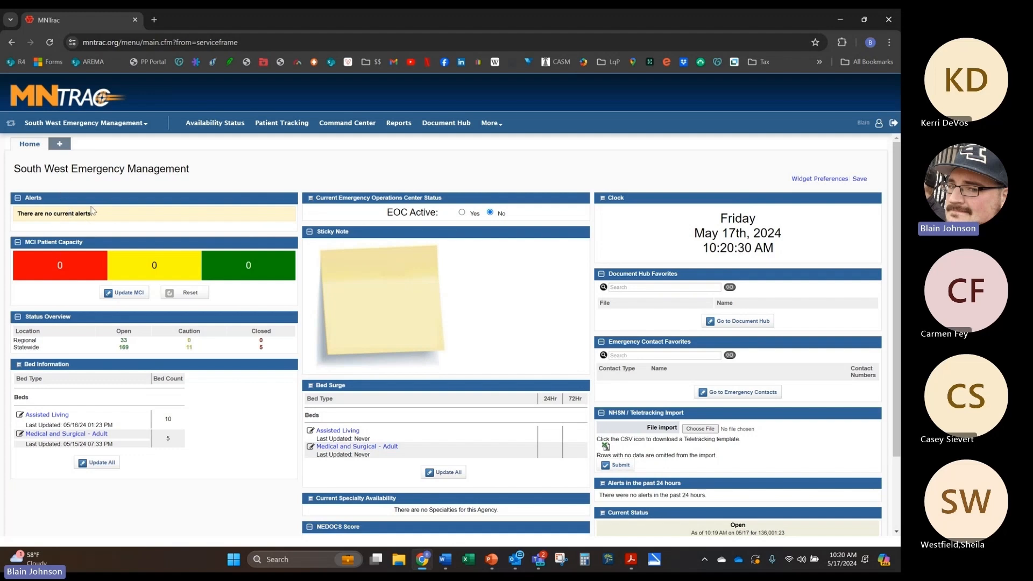
click(110, 295)
click(126, 293)
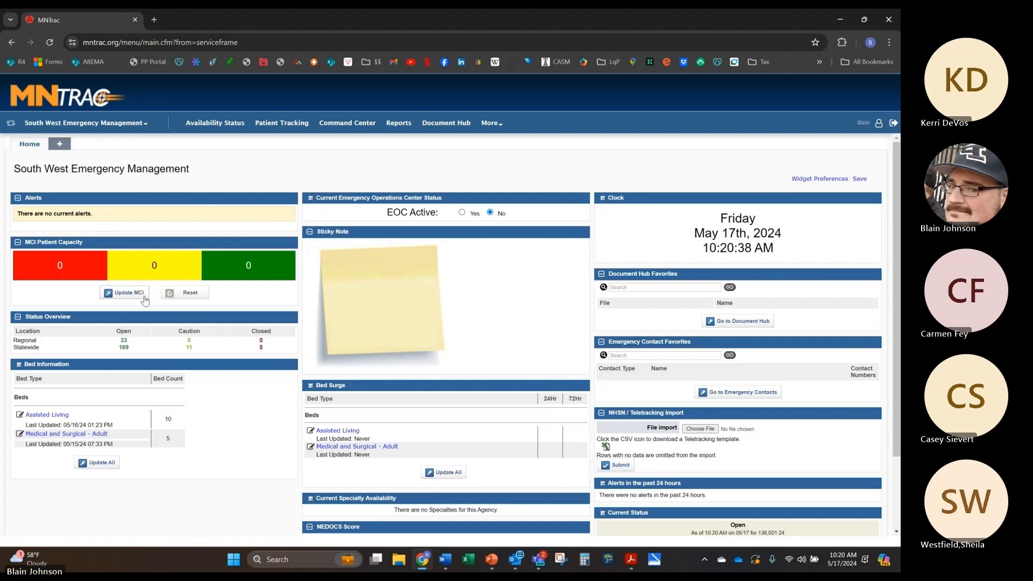
Step: Save MCI patient capacity counts of 2, 5 and 6, then reset them all to 0
click(121, 293)
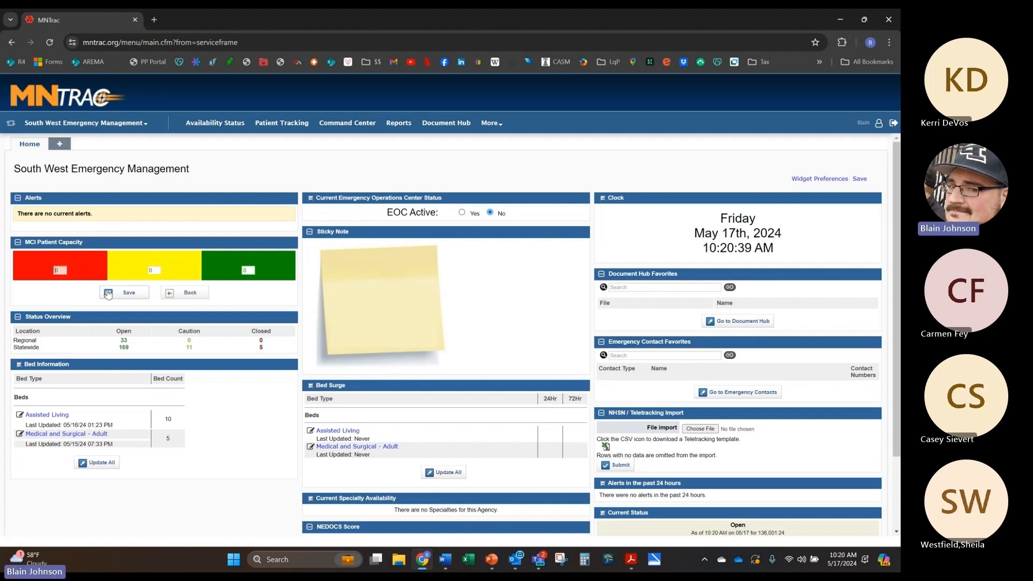
key(Tab)
text(5)
key(Tab)
text(6)
click(129, 294)
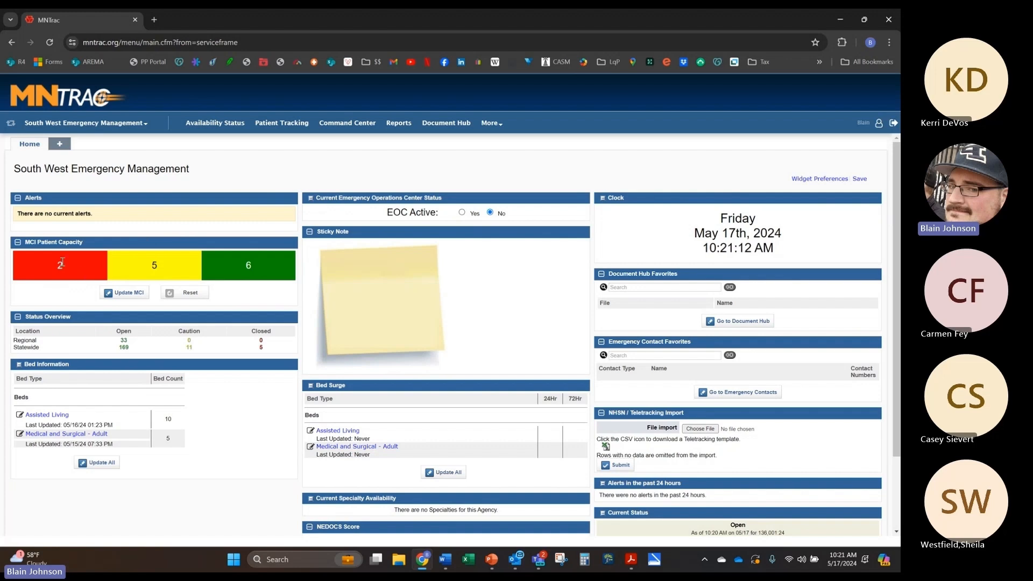
click(169, 295)
Step: Change the Assisted Living bed count from 10 to 4, keep Contact as None, and save the bed counts
click(98, 465)
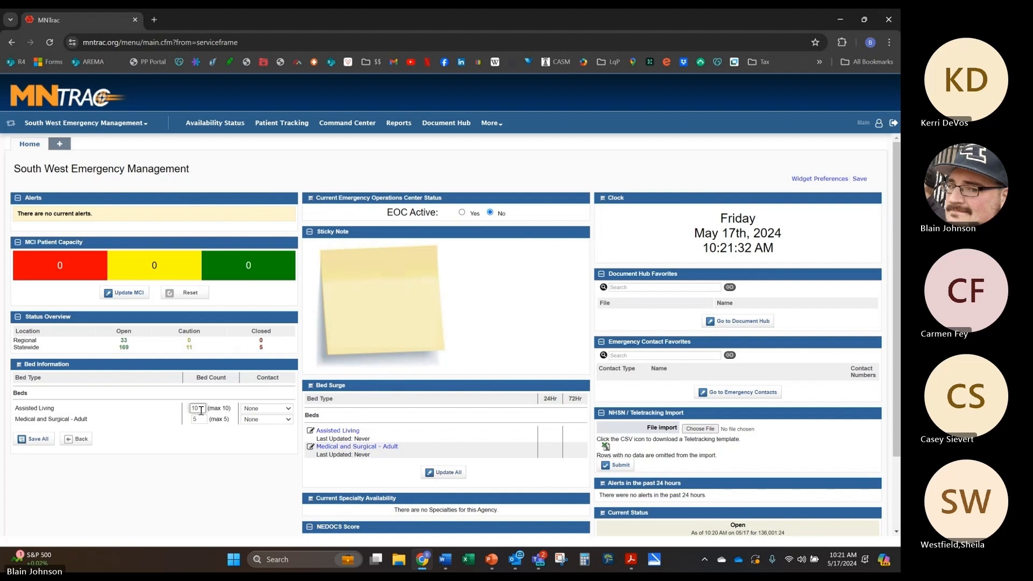
double_click(200, 409)
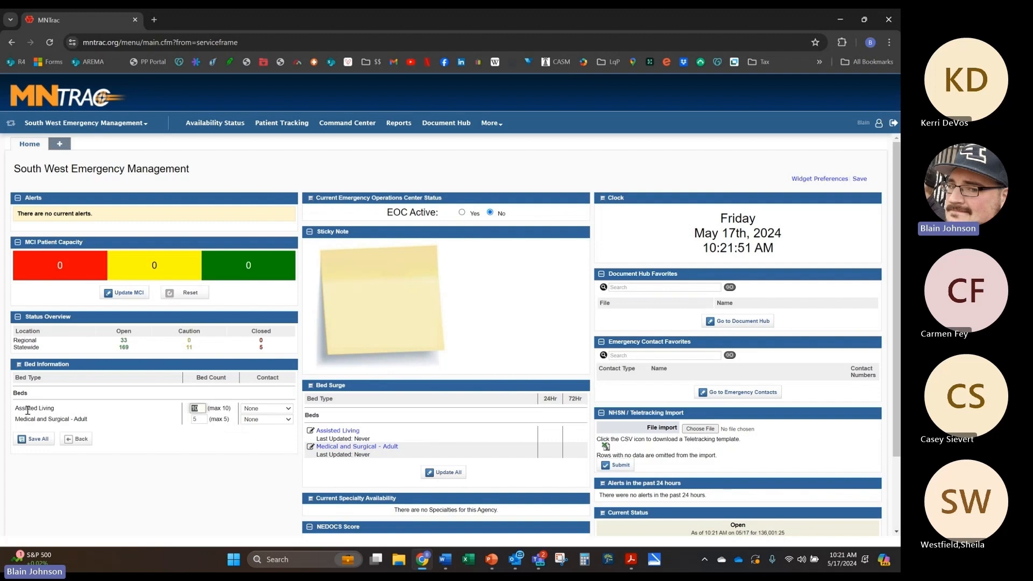
text(4)
key(Tab)
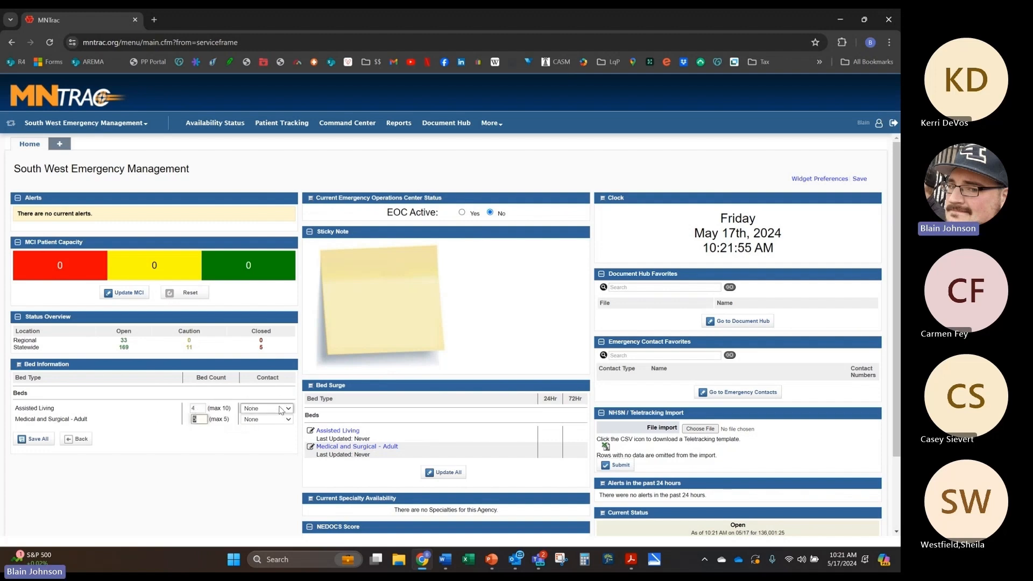
click(280, 410)
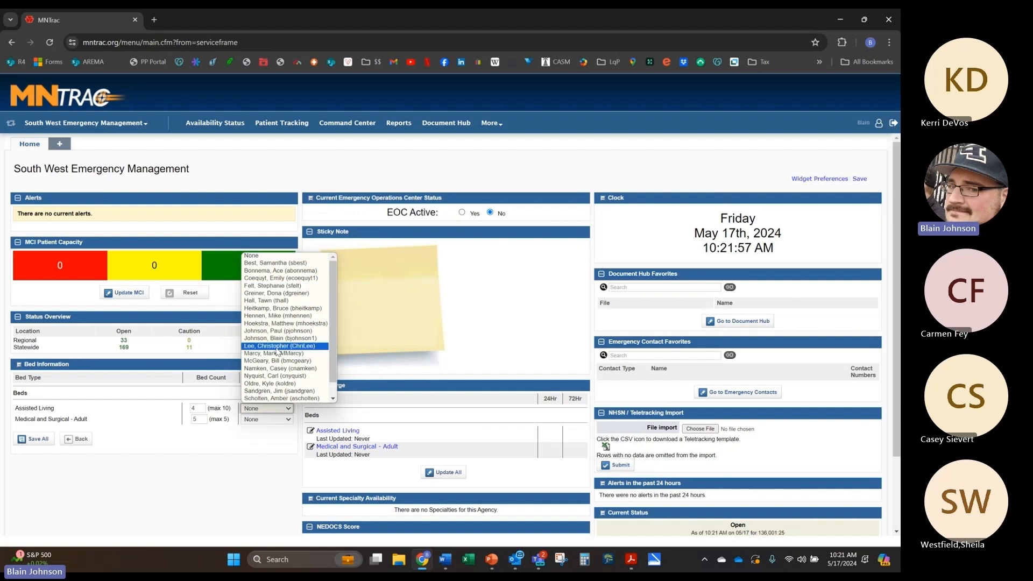
scroll(317, 294, down, 1)
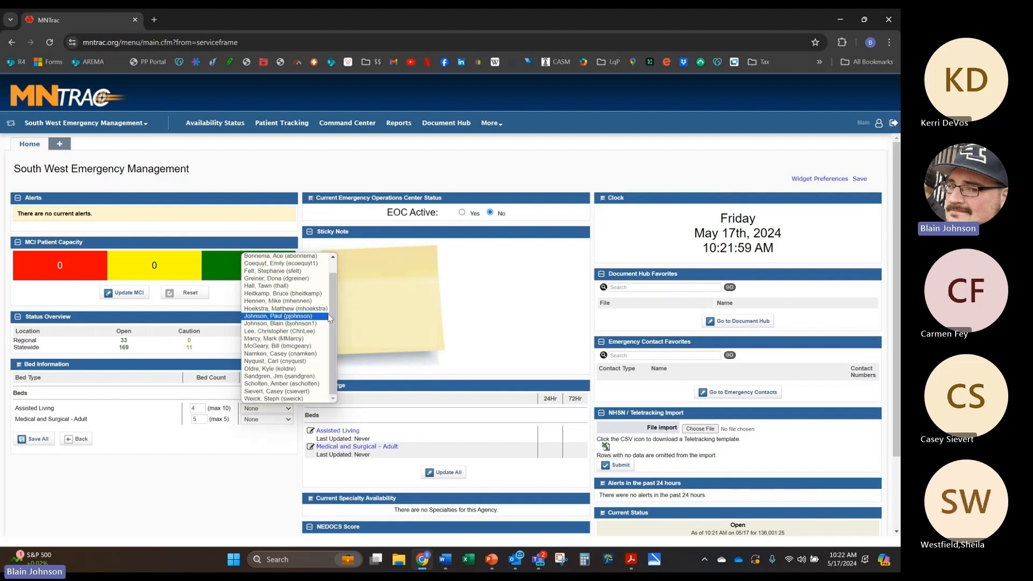
click(269, 409)
click(269, 409)
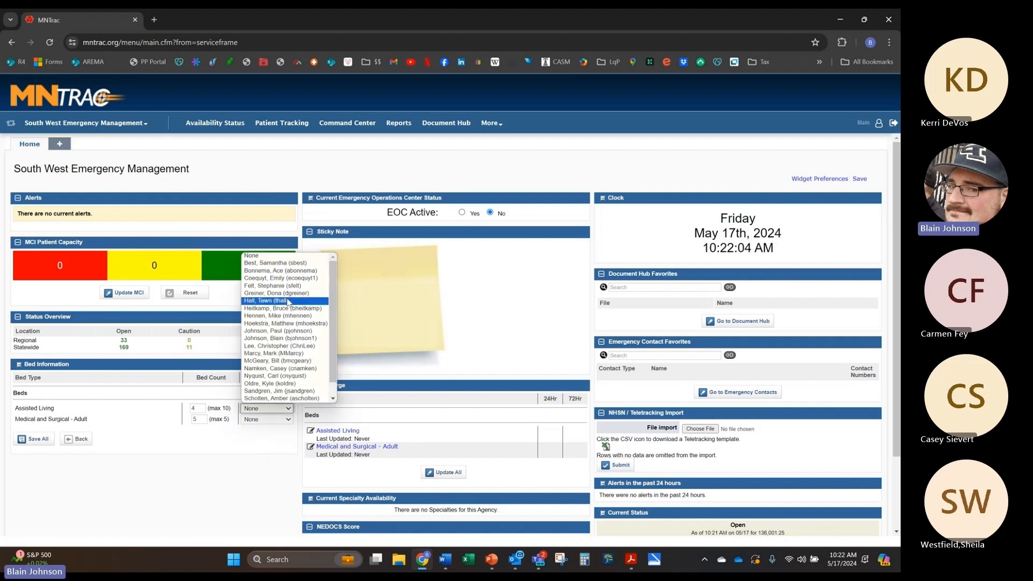
scroll(287, 301, down, 1)
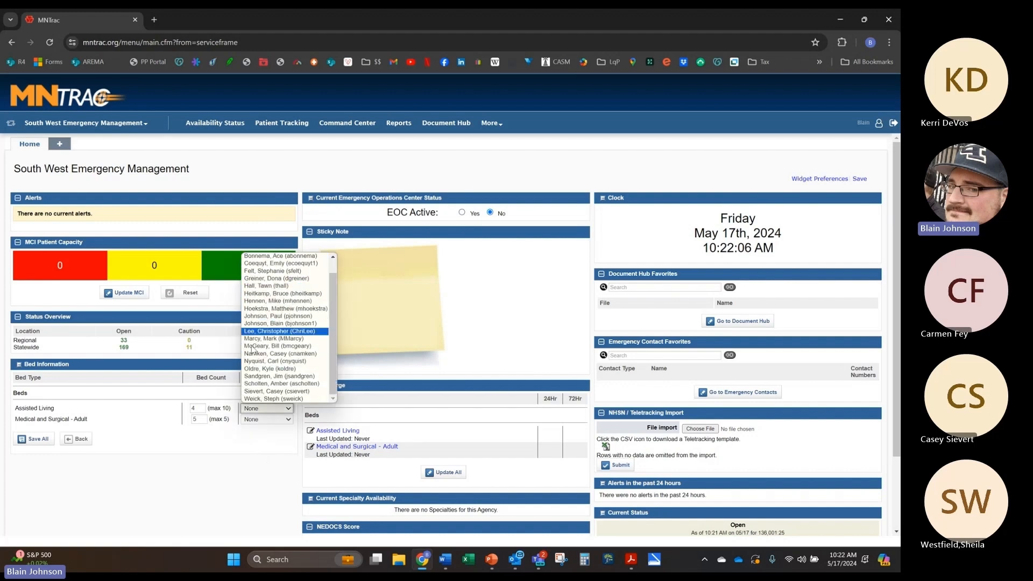
click(219, 476)
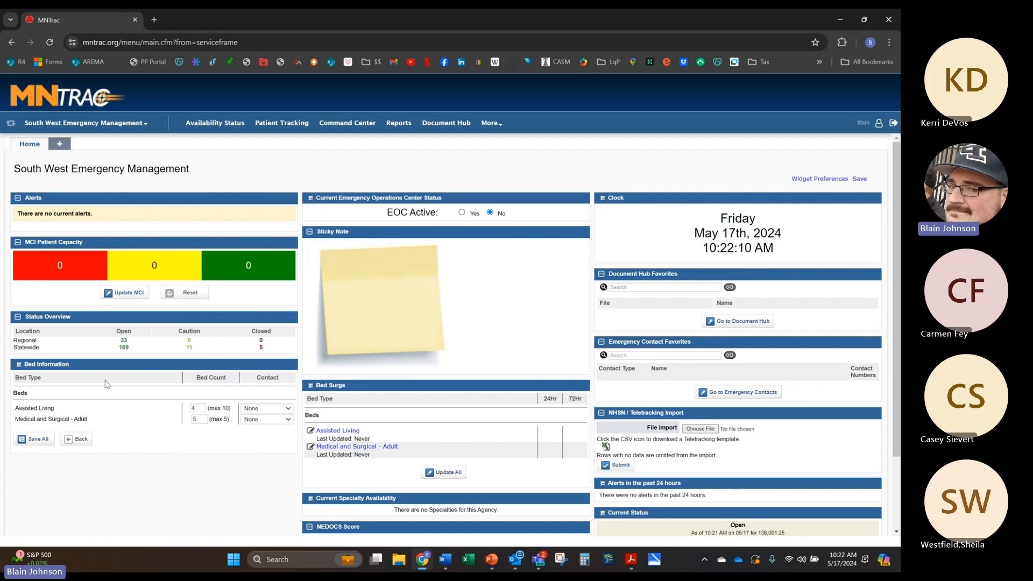
click(36, 439)
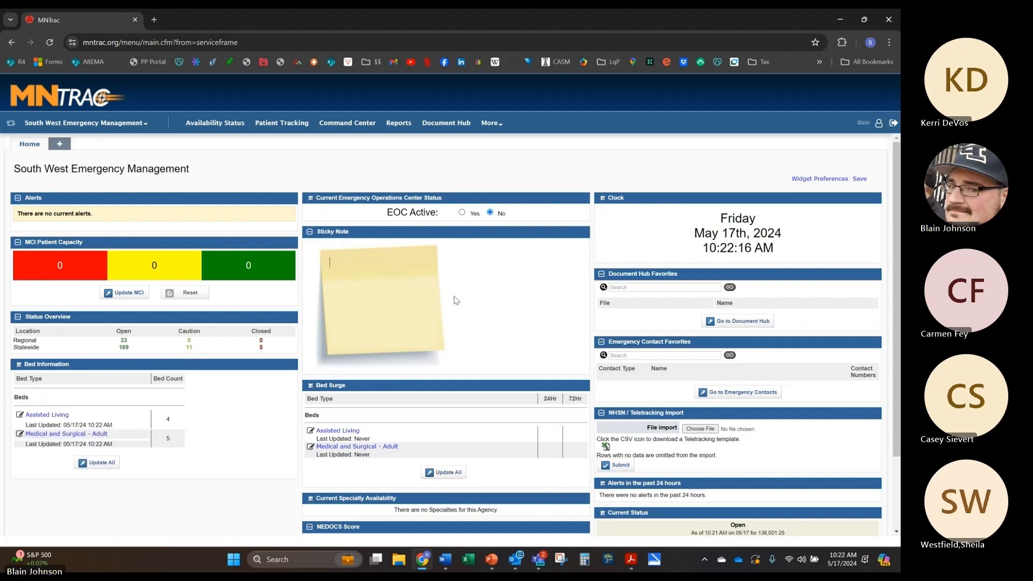
Step: Write 'MNTRAC TRAINING 5/17/24' on the sticky note and drag Bed Surge into the left column
text(MNTRAC T)
text(RAINING)
text( 5/17/2)
text(4)
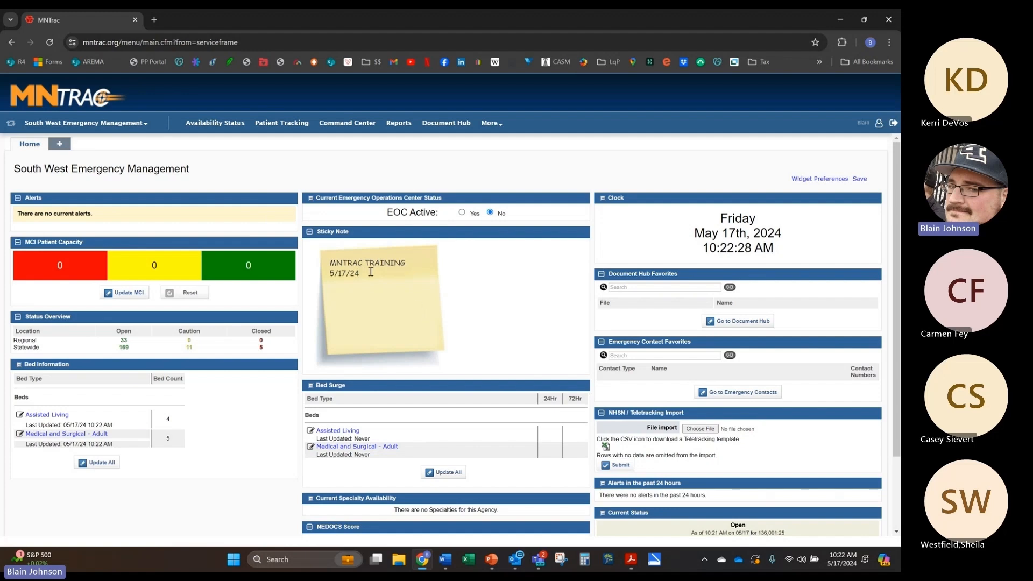
drag(365, 386, 127, 367)
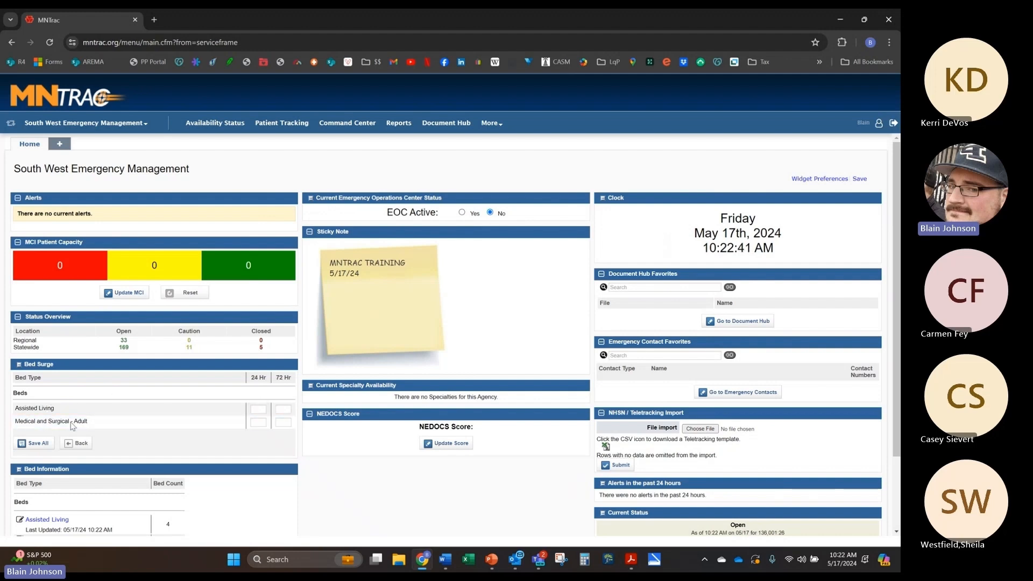
Step: Save the Bed Surge entries, then focus the Document Hub Favorites search box
click(46, 448)
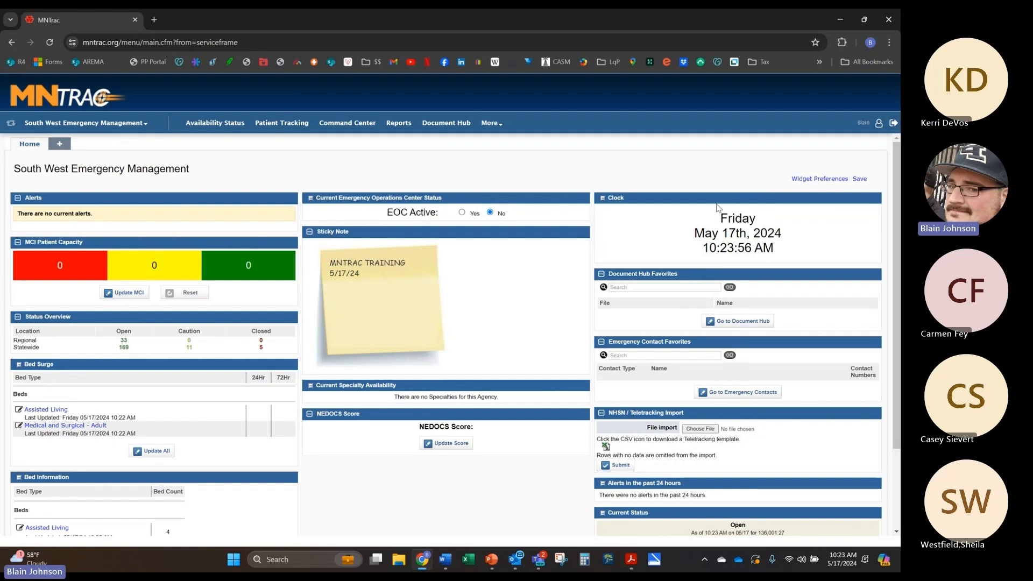
click(690, 287)
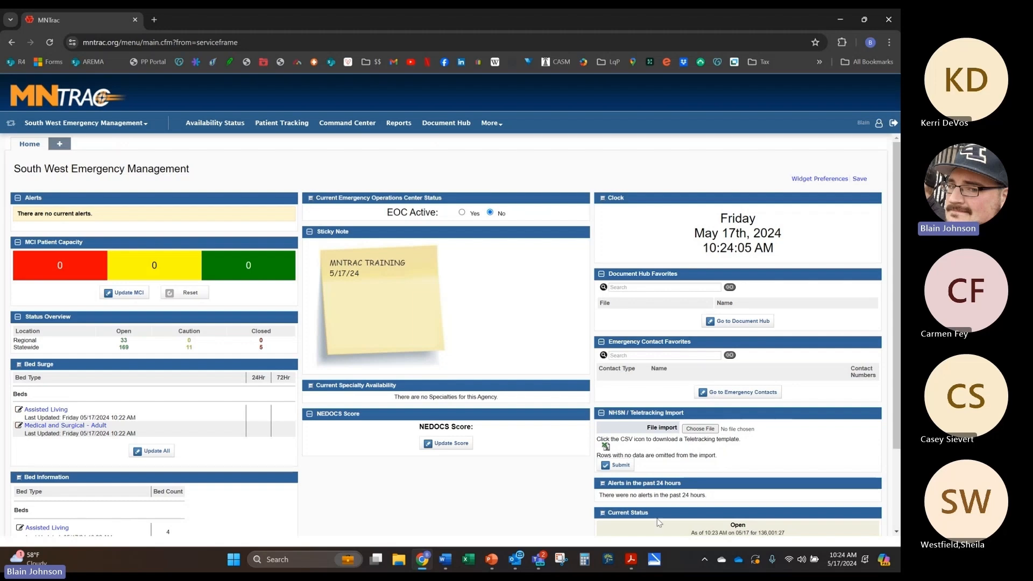
Step: Open the Agency Summary page from the South West Emergency Management agency menu
scroll(661, 482, down, 2)
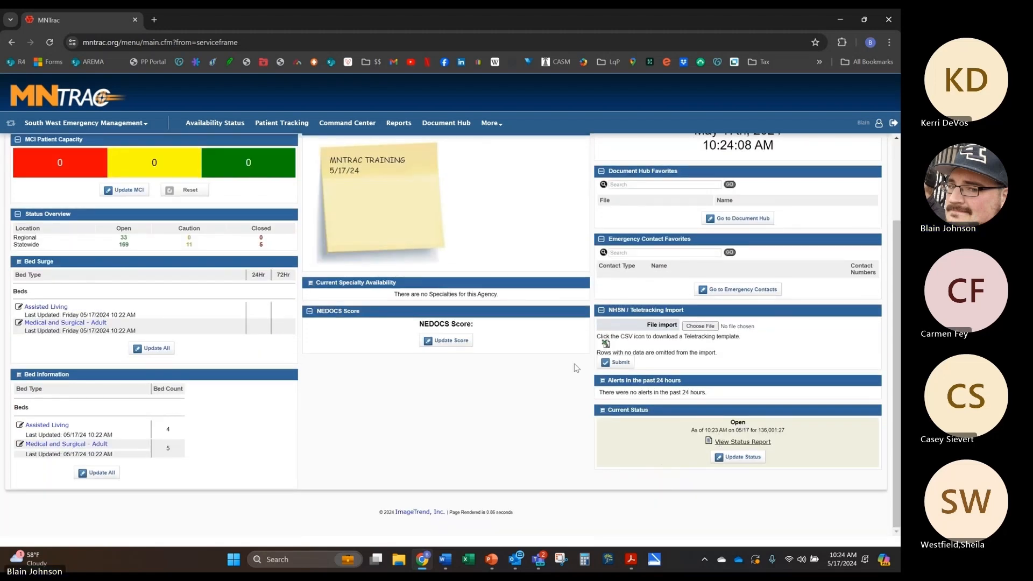
scroll(577, 368, up, 2)
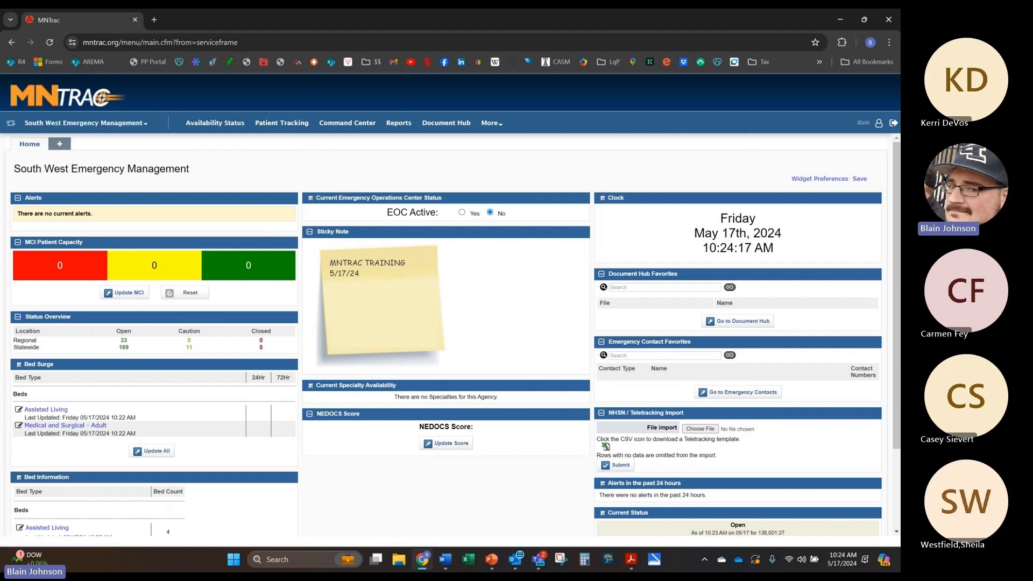
key(alt+Tab)
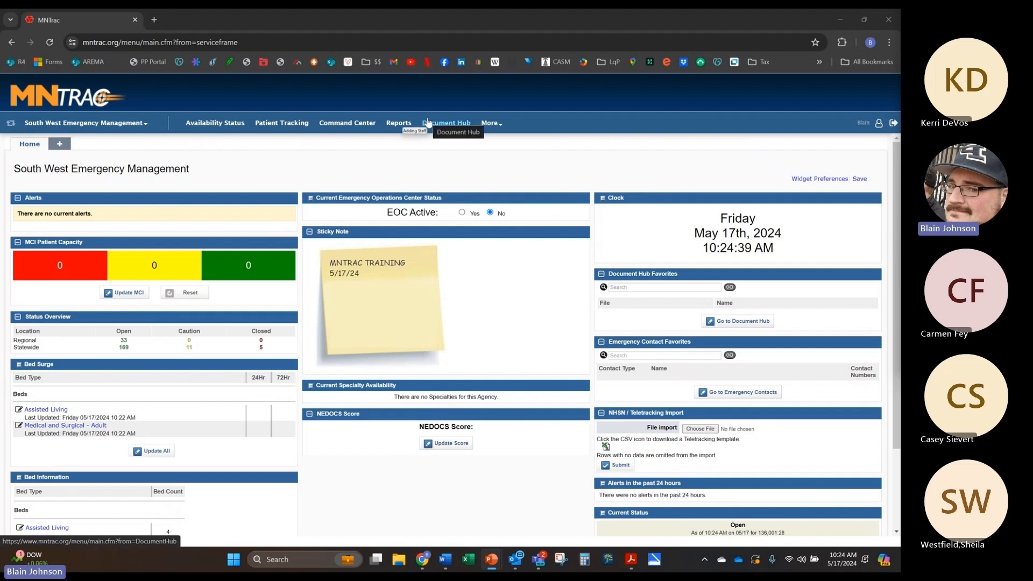
click(144, 125)
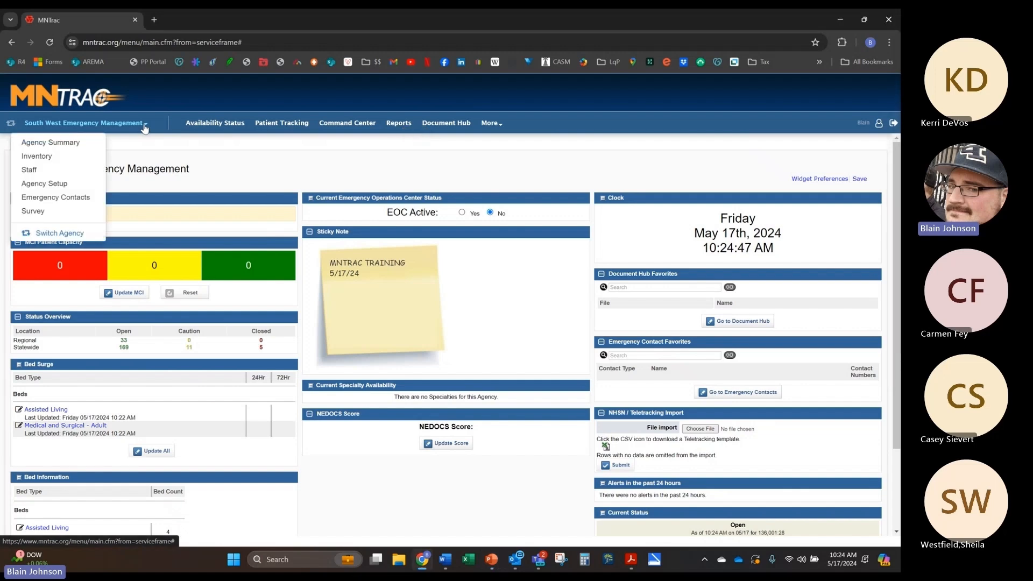
click(56, 142)
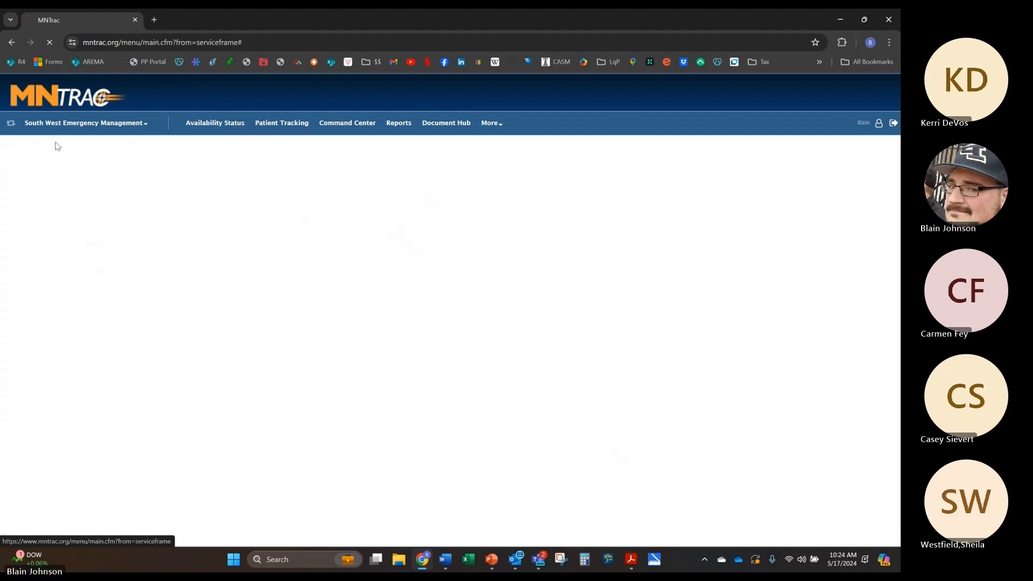
click(147, 126)
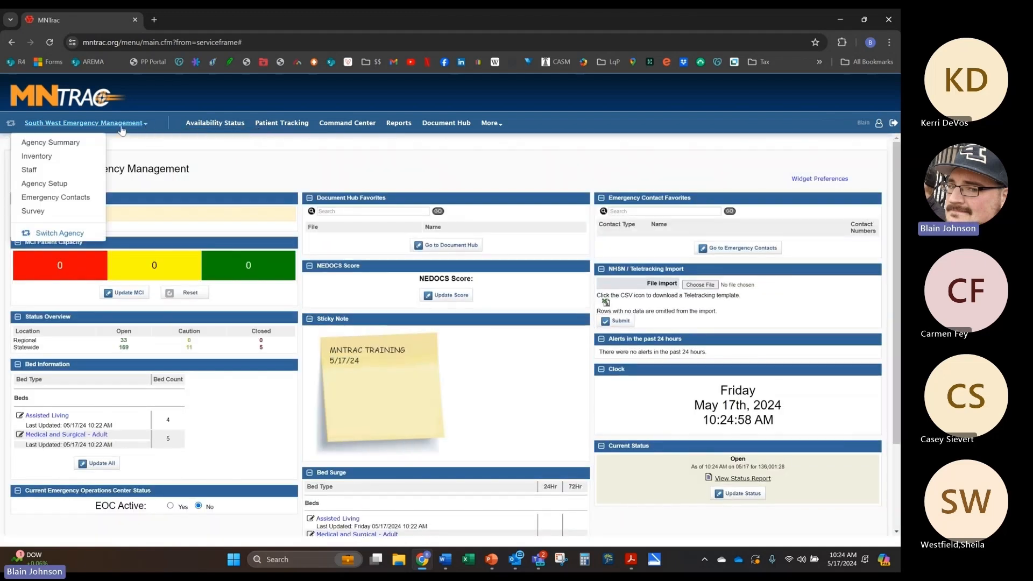
Step: Look over the Inventory Sites and Dashboard tabs, then open the agency's Staff list
click(51, 158)
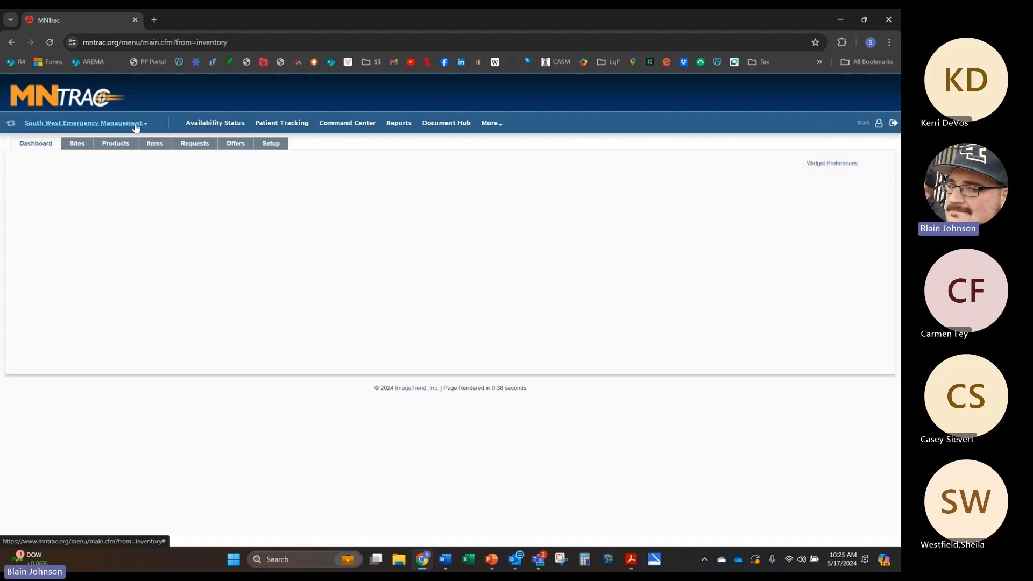
click(76, 145)
click(102, 124)
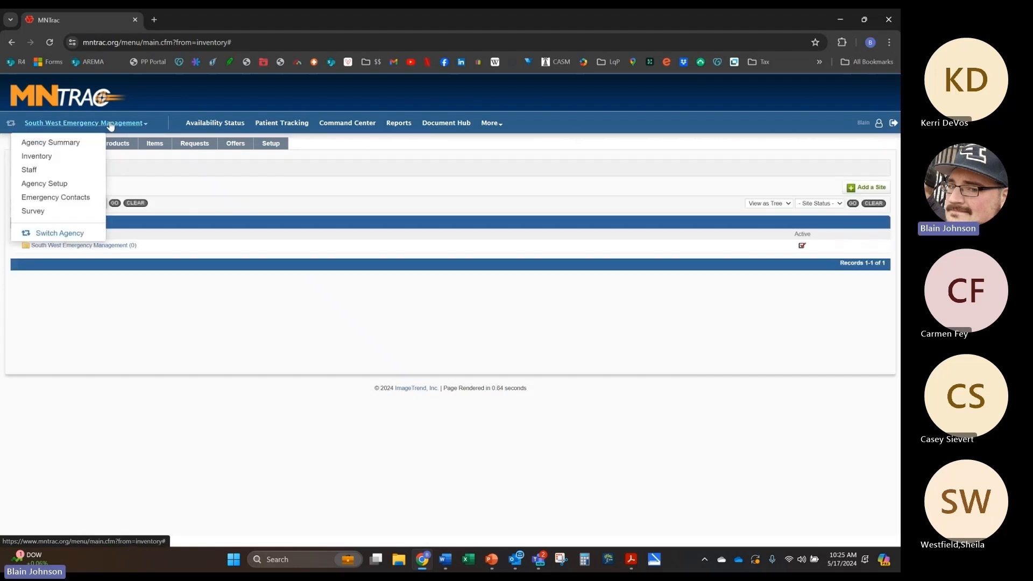
click(139, 136)
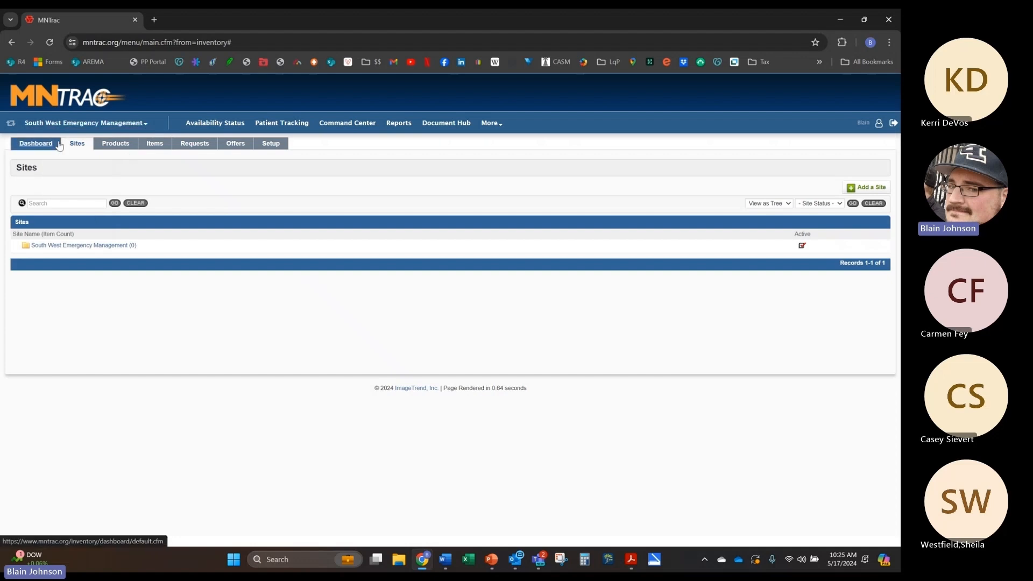
click(37, 143)
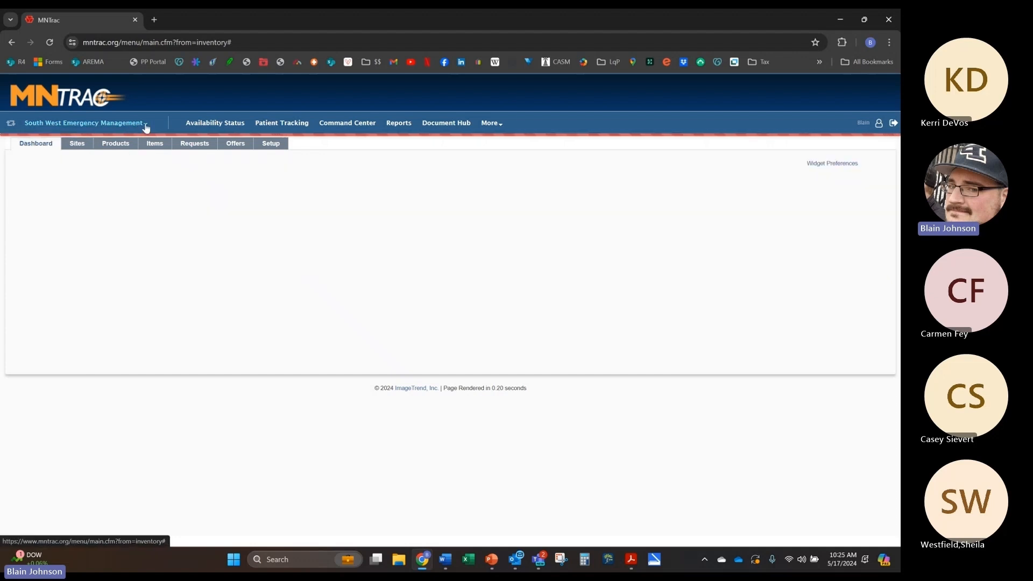
click(142, 125)
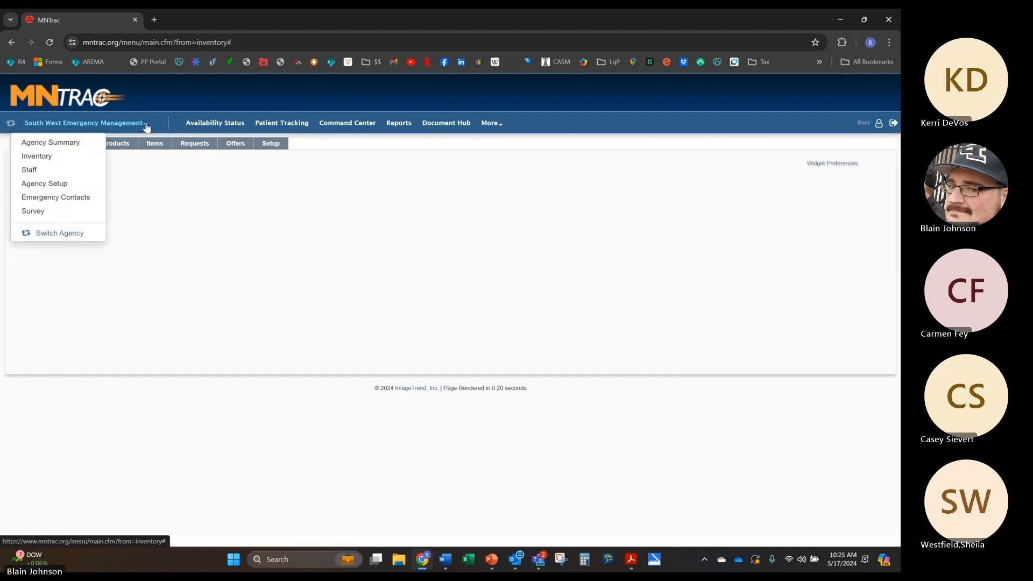
click(34, 170)
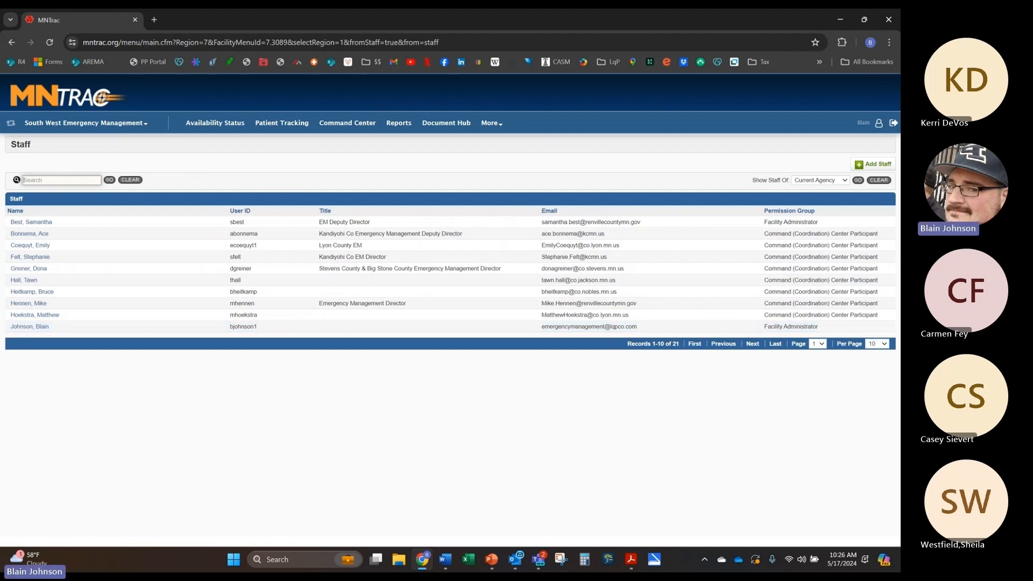
key(alt+Tab)
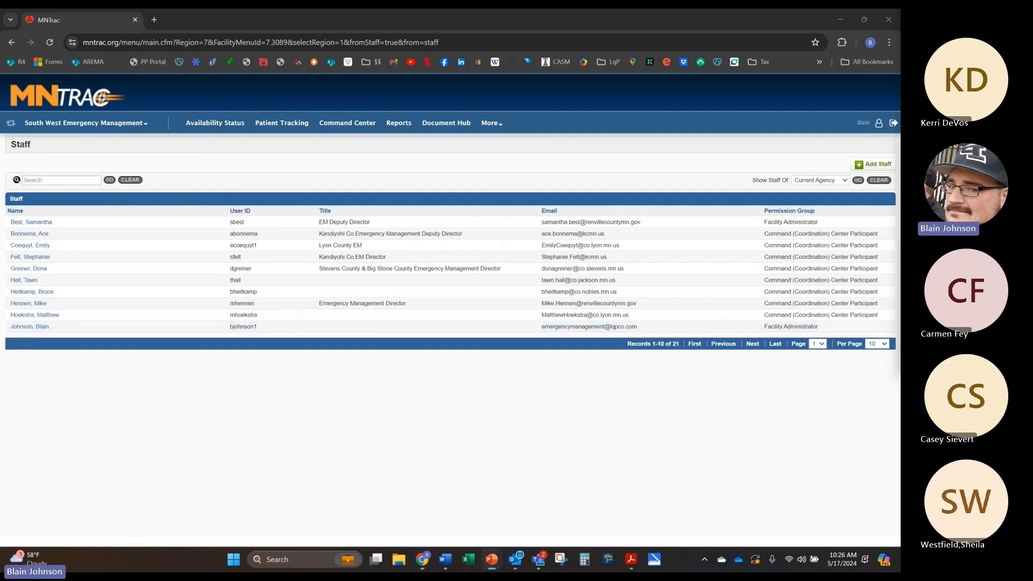
Step: Start a new staff user with the person's first and last name and title EM Deputy Director
click(859, 170)
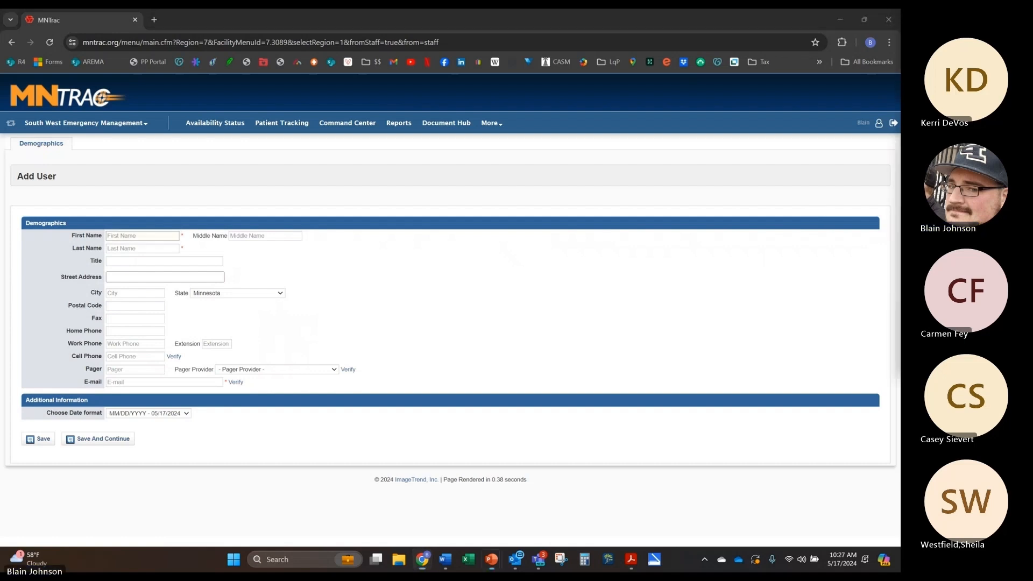
click(150, 235)
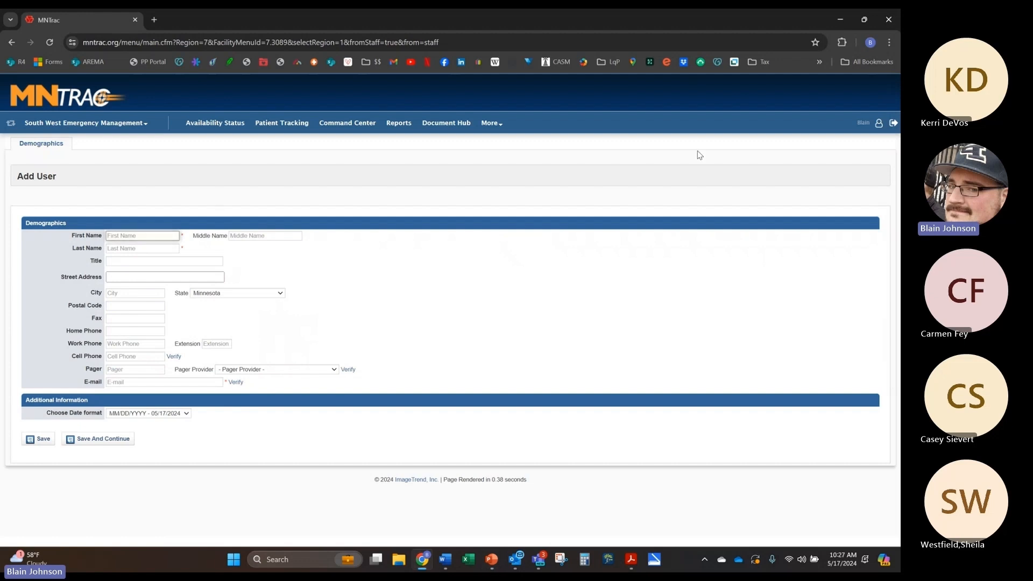
key(Tab)
key(Tab)
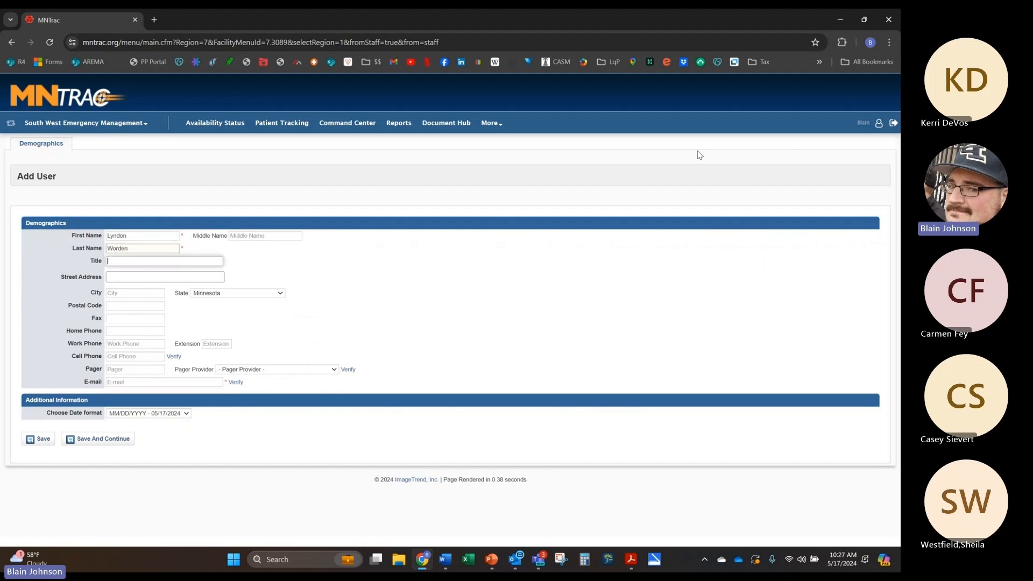
text(EM De)
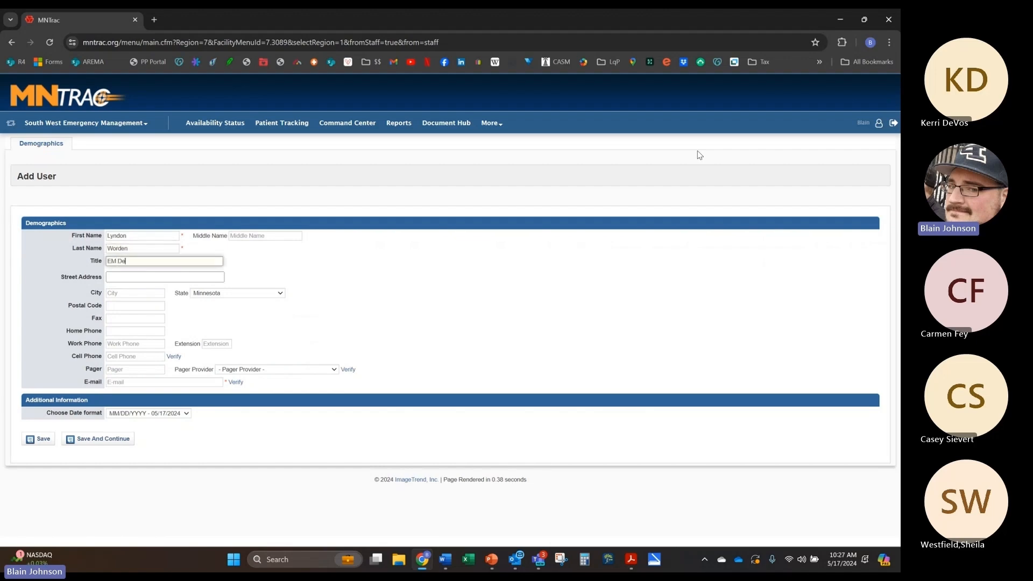
text(puty Direct)
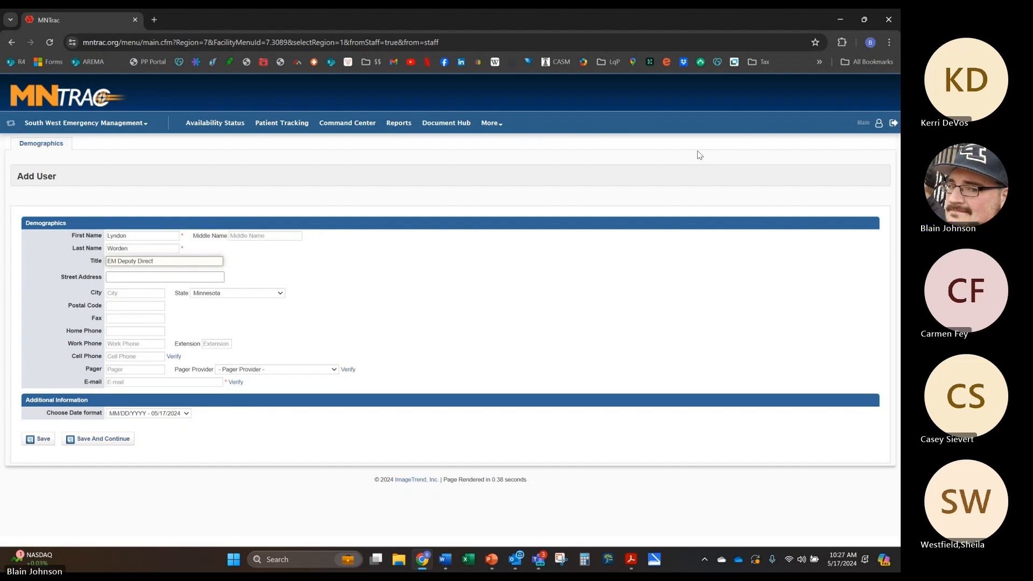
text(or)
key(Tab)
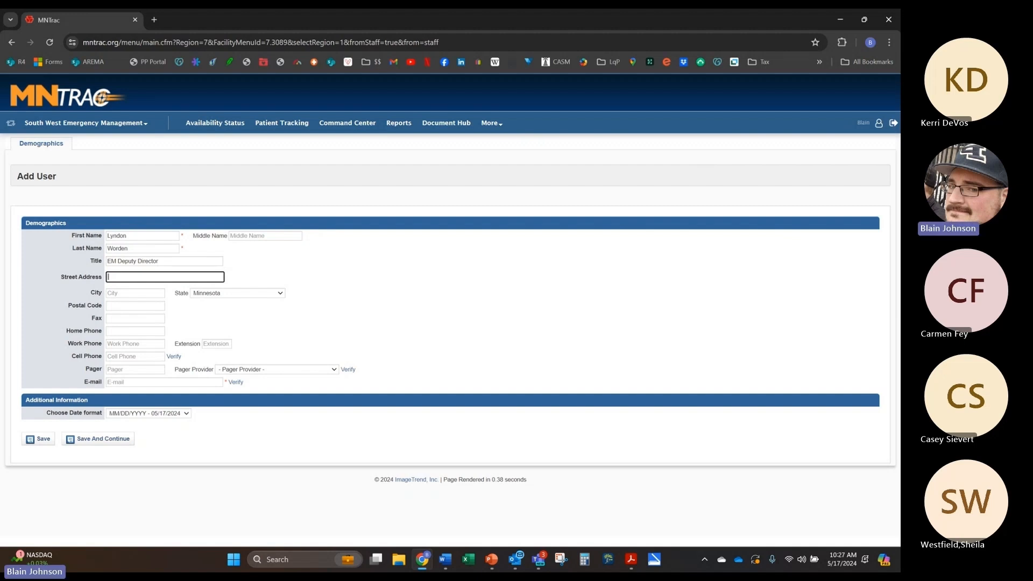
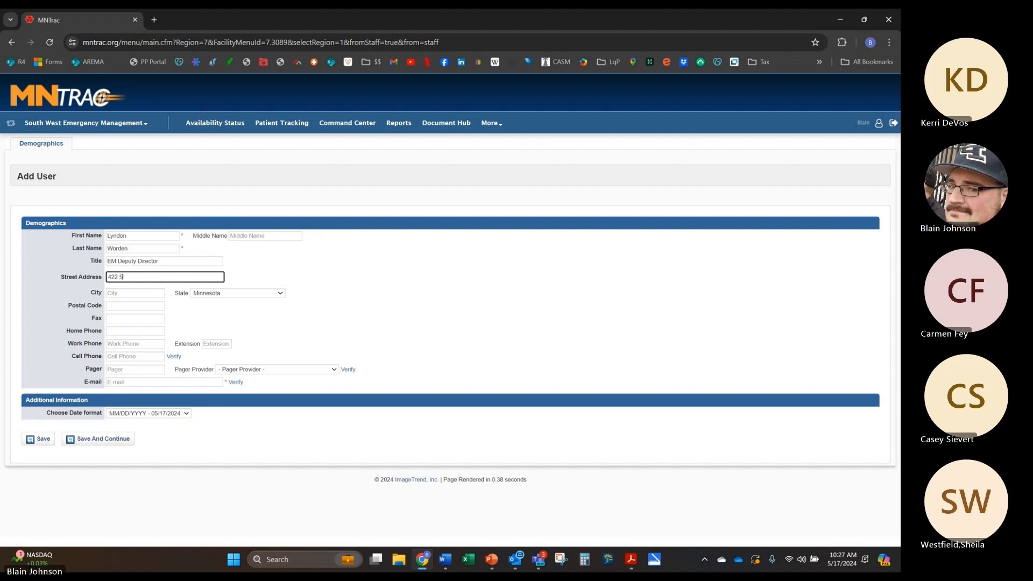
Step: Fill in the new user's street address, city and postal code
key(Tab)
text(Madison)
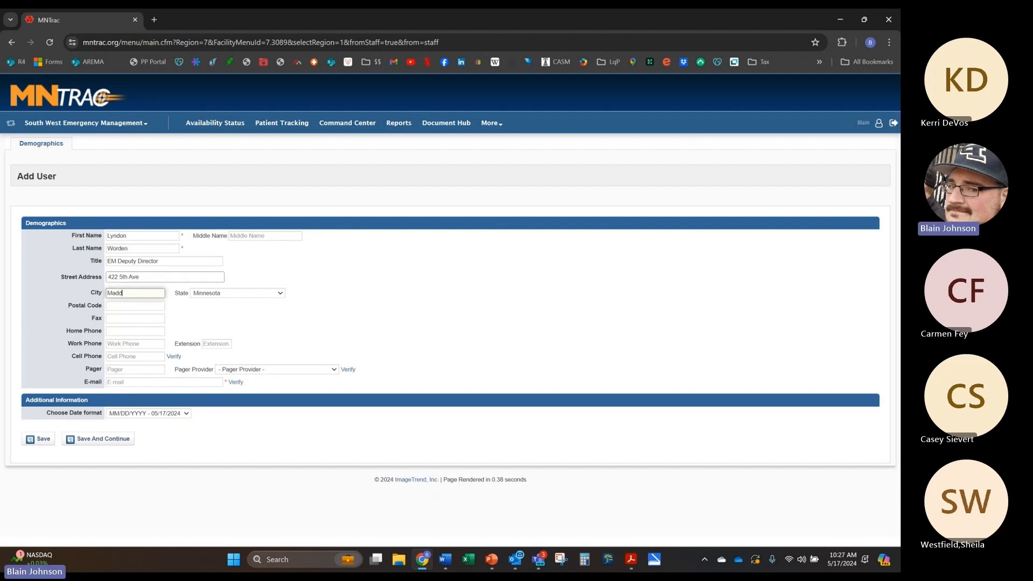
key(Tab)
key(Tab)
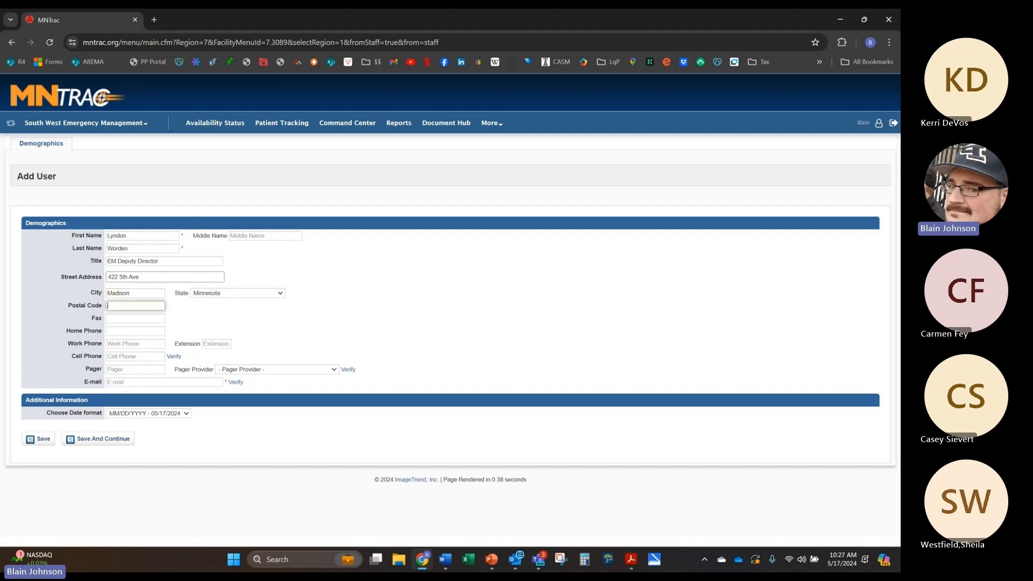
text(56256)
Step: Enter the new user's cell phone number, skipping the home phone
click(144, 331)
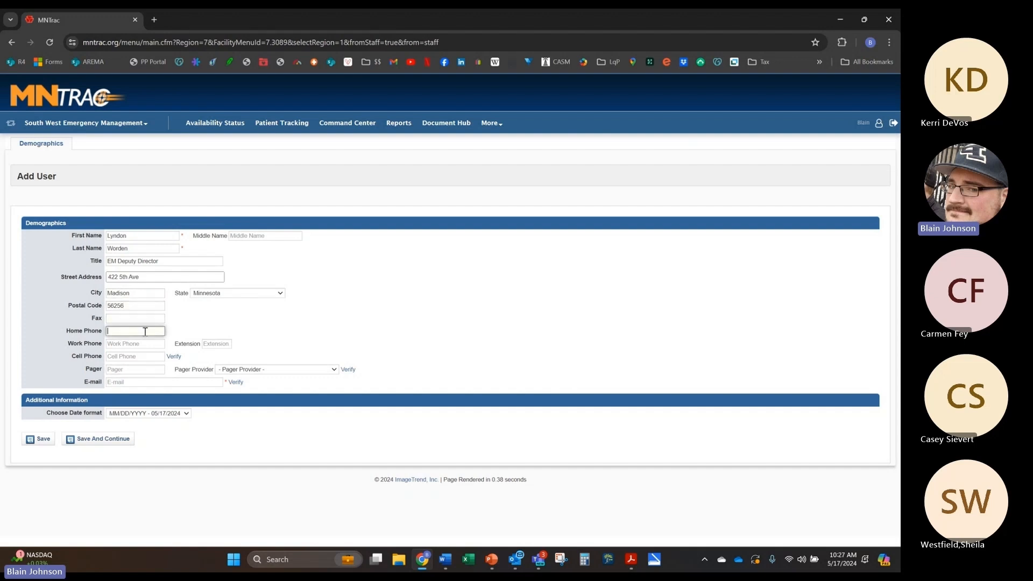
click(146, 354)
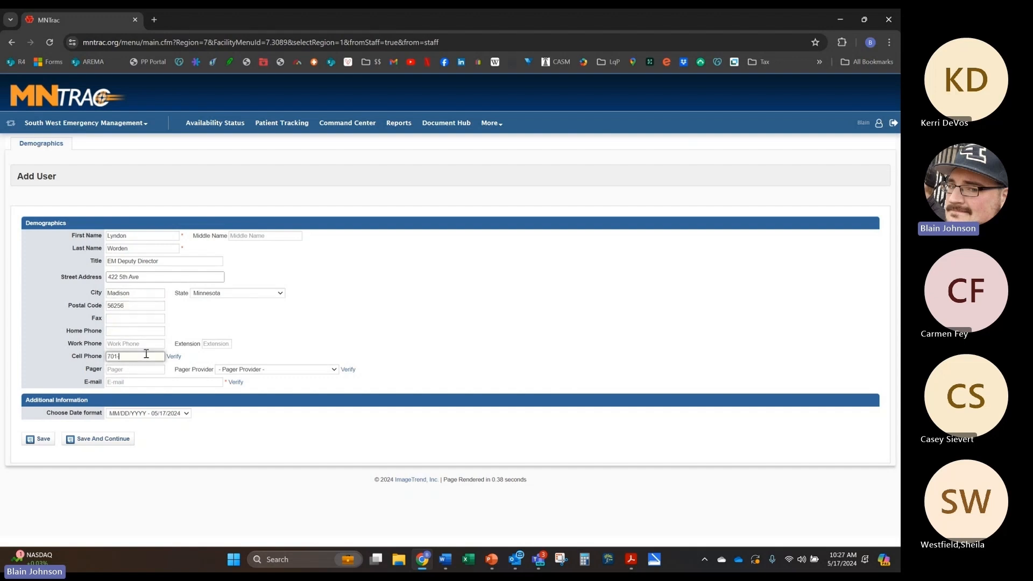
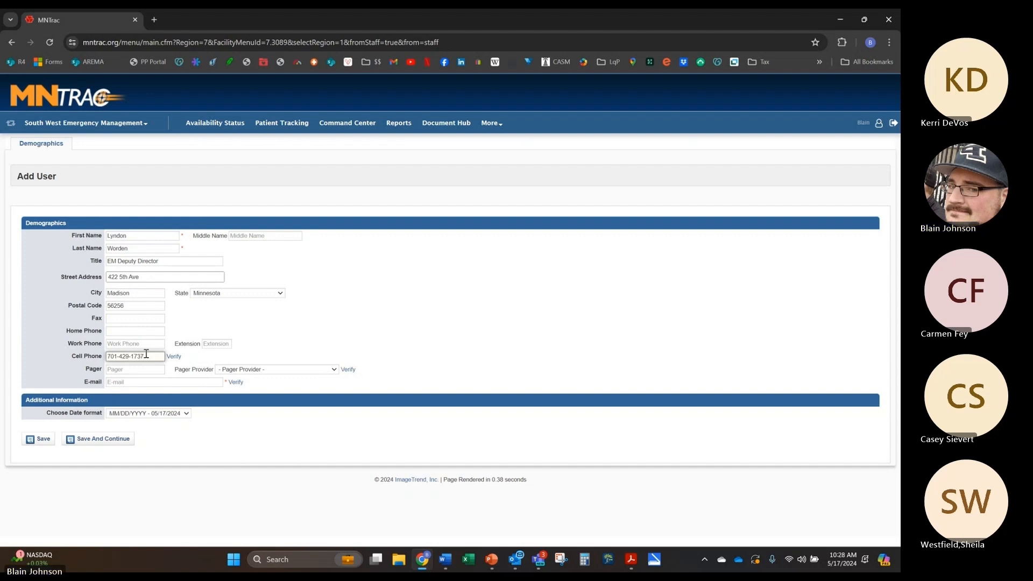
Step: Leave the pager number blank and close the Pager Provider list without choosing a provider
click(143, 368)
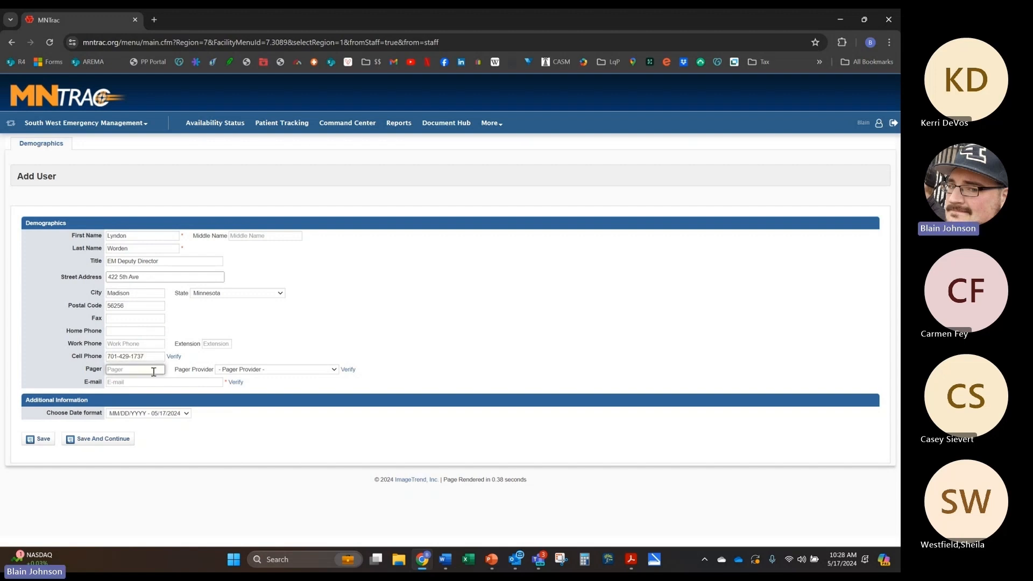
click(260, 369)
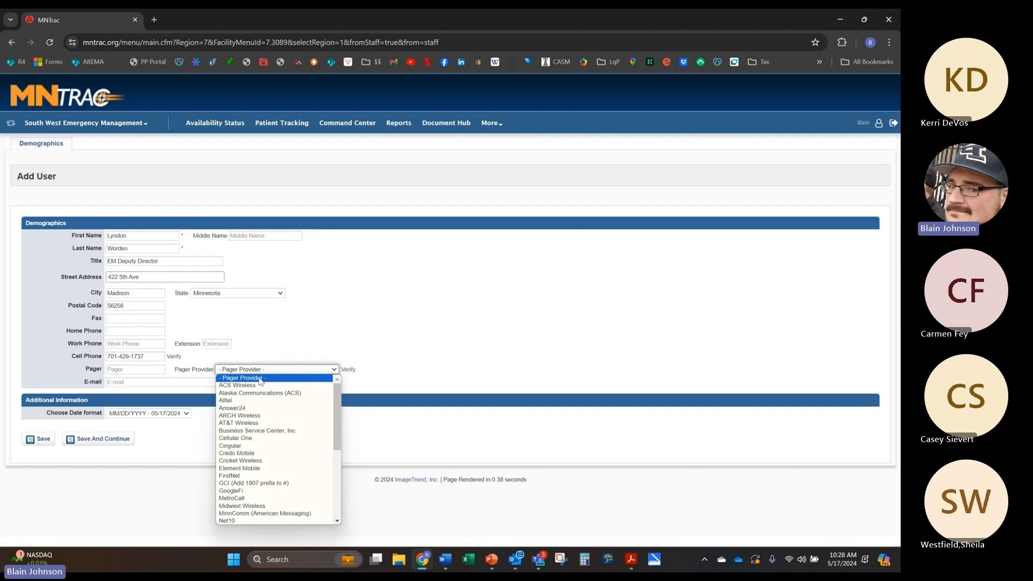
scroll(258, 452, down, 3)
scroll(264, 451, up, 3)
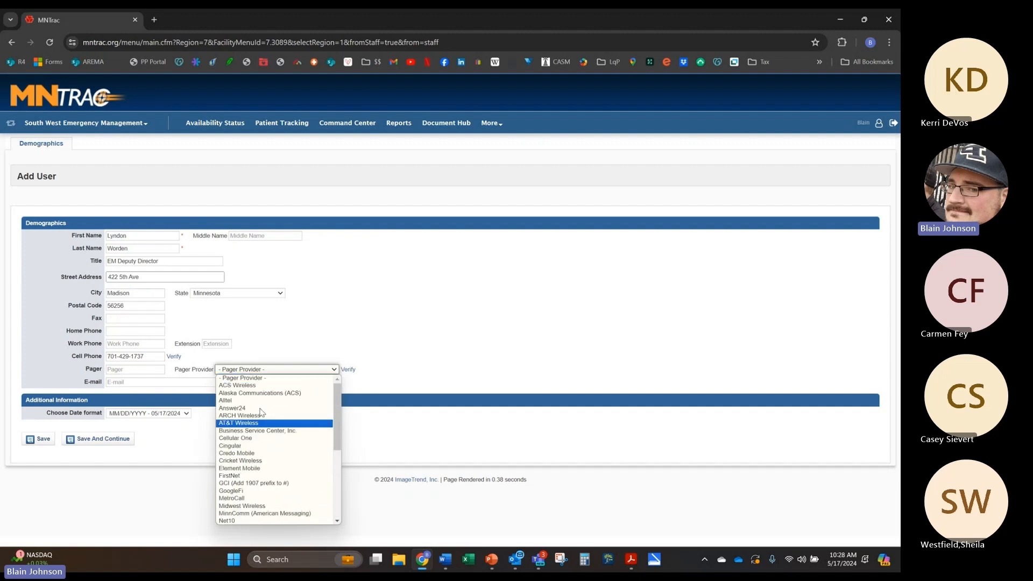
click(445, 328)
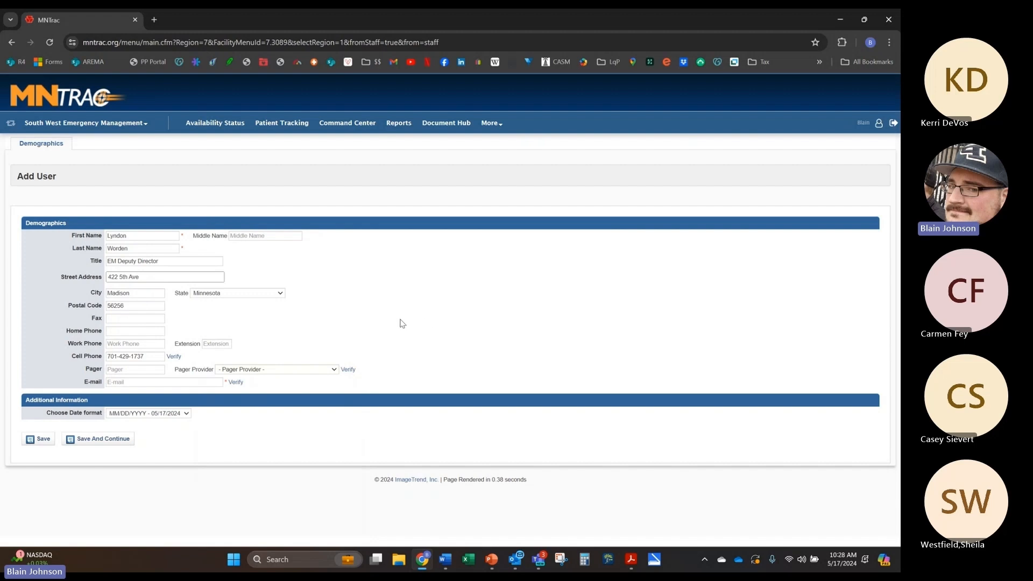
Step: Enter the new user's e-mail address, correcting the typo in its '.com' ending
click(184, 383)
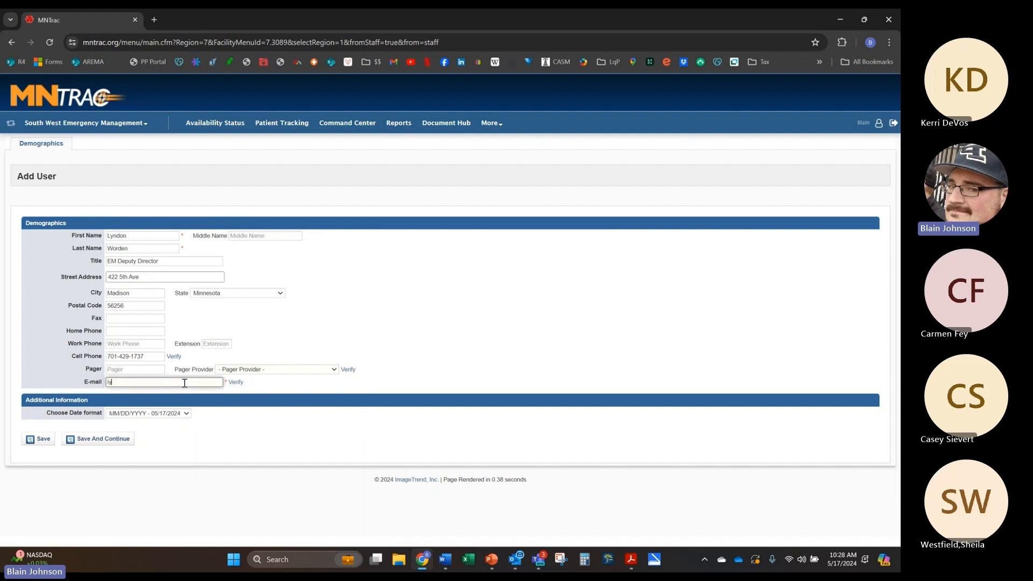
Step: Save the demographics, then replace the autofilled username with a first.last username for the new user
click(97, 443)
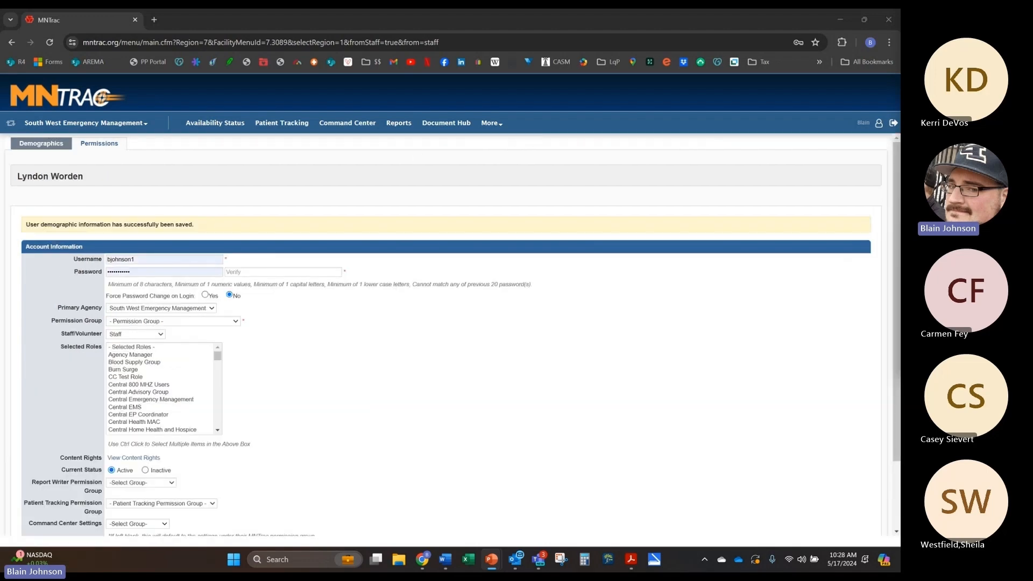
scroll(184, 215, down, 1)
click(184, 211)
double_click(184, 210)
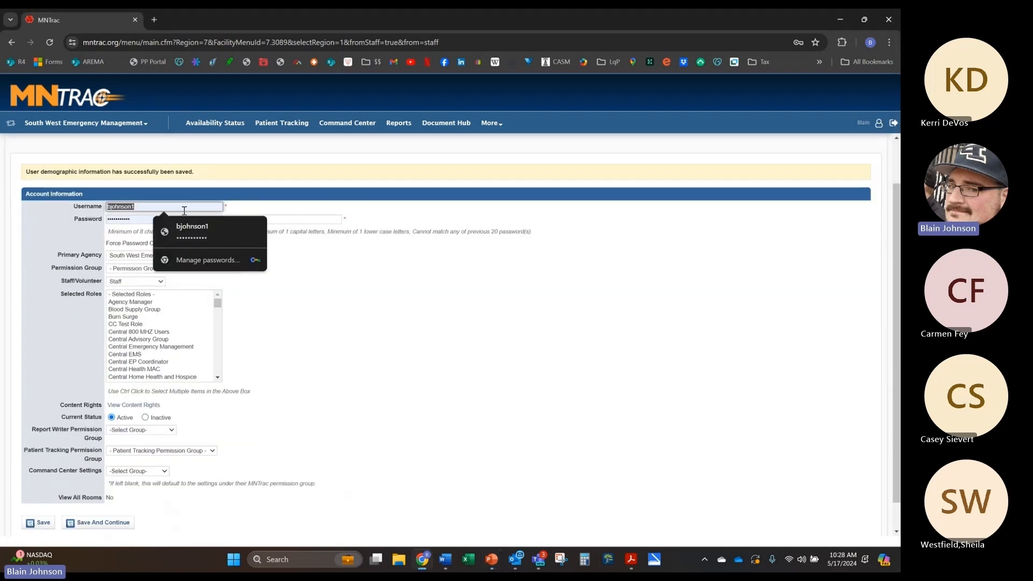
key(BackSpace)
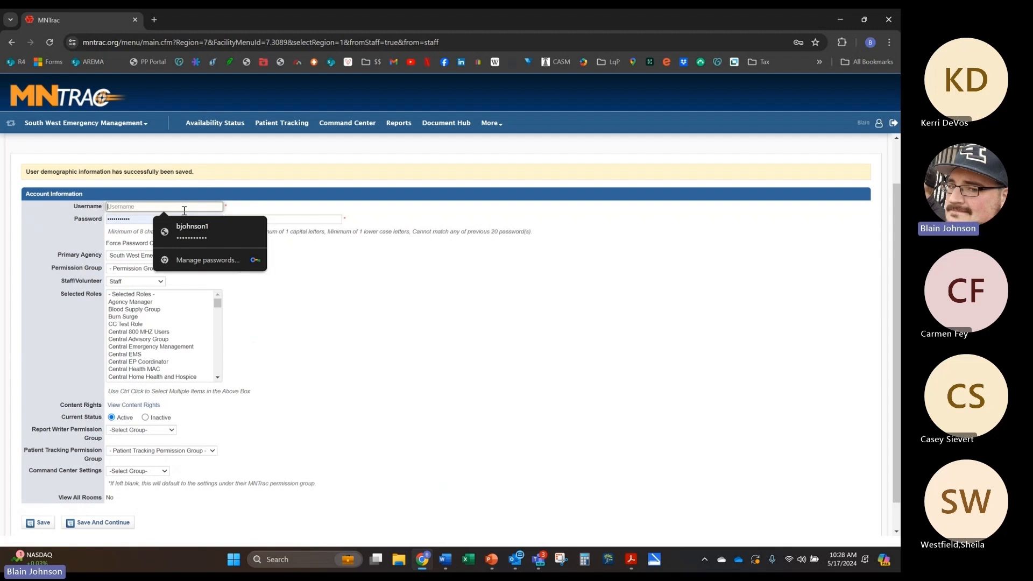
text(lyn)
key(BackSpace)
key(BackSpace)
key(BackSpace)
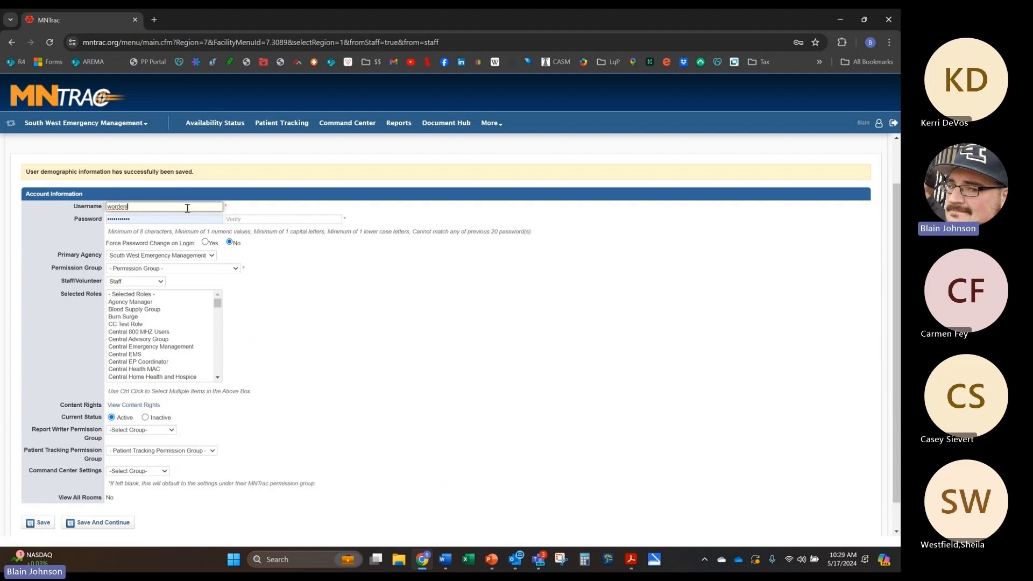
key(Tab)
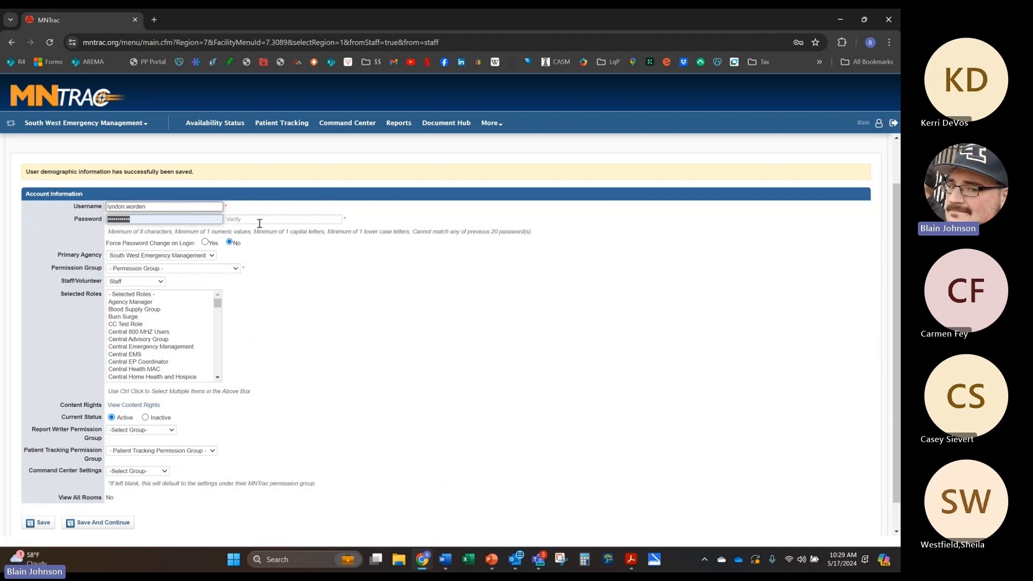
Step: Enter a new password meeting the listed rules and retype it in the Verify field
drag(108, 231, 264, 232)
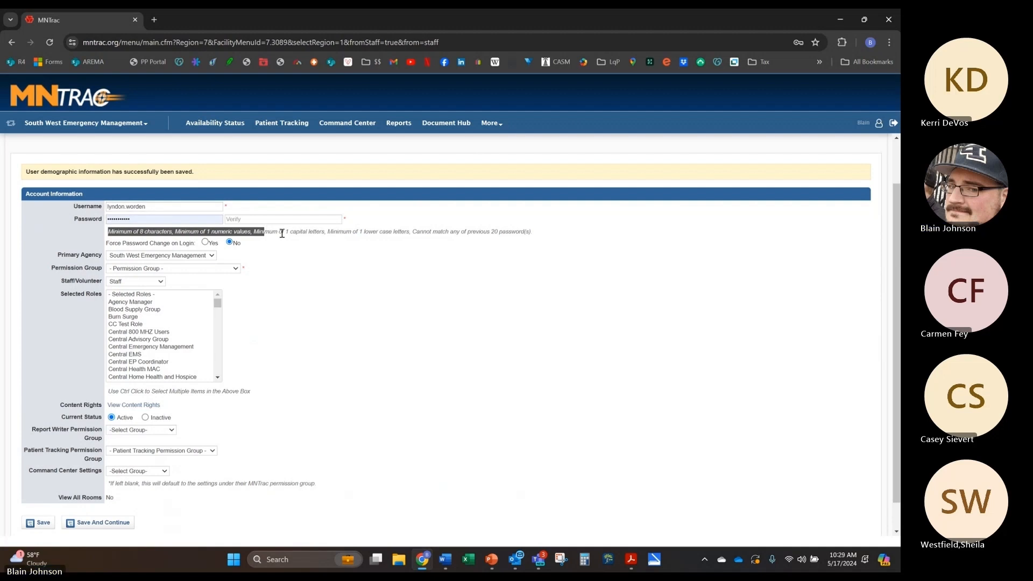
drag(532, 233, 113, 234)
double_click(141, 219)
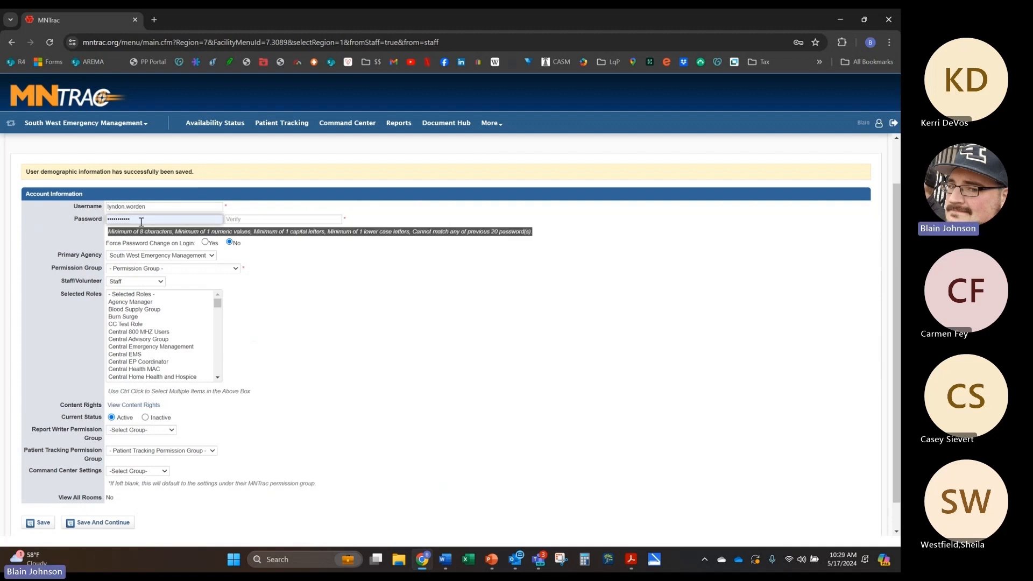
text(••••)
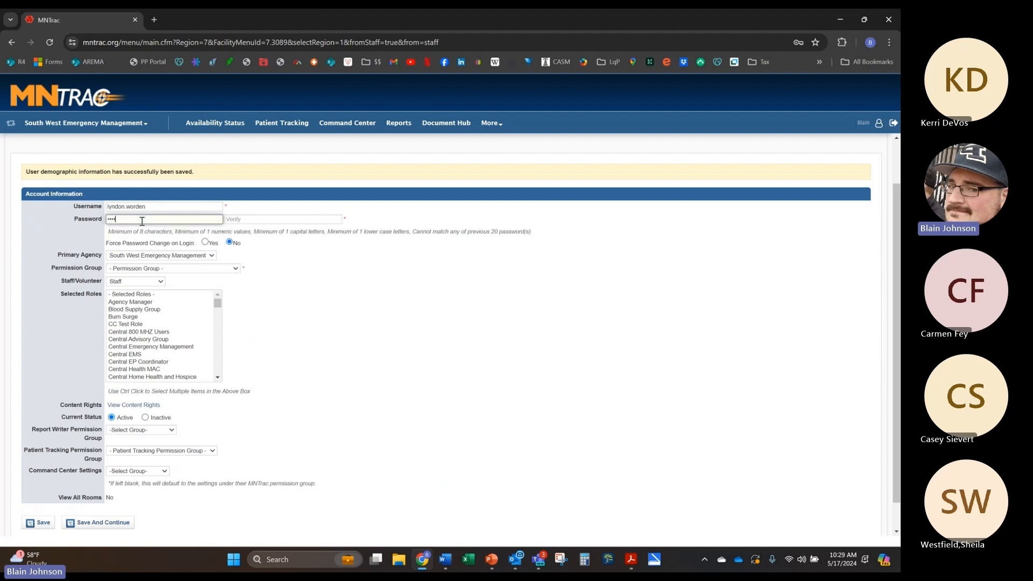
text(•••••)
key(Tab)
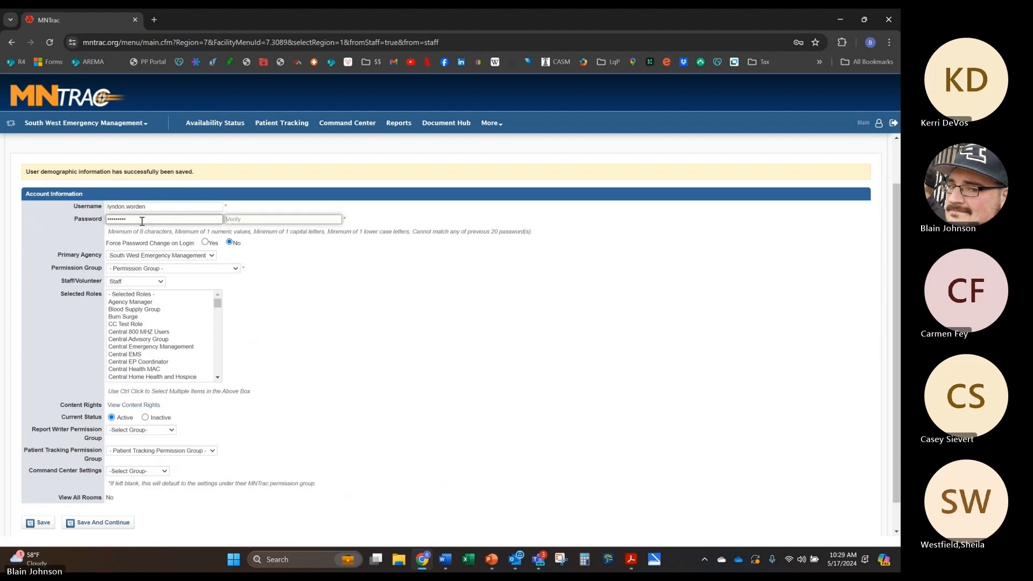
text(••••)
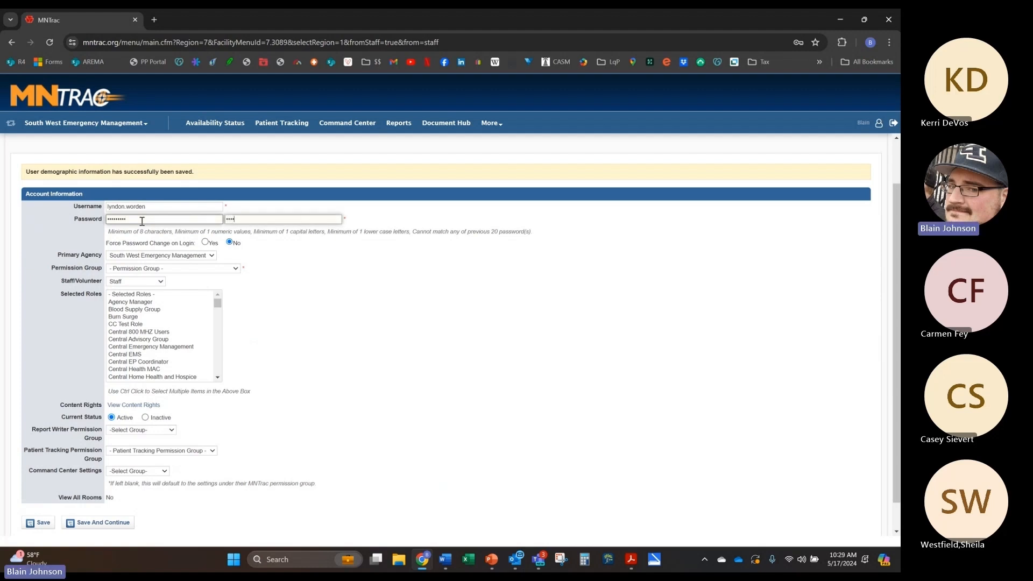
text(•••••)
key(Tab)
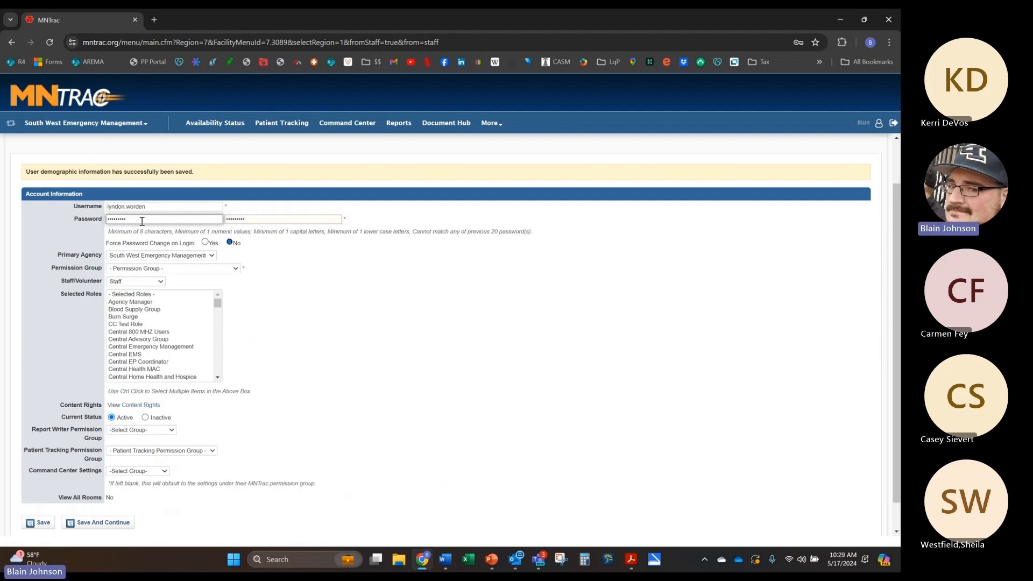
Step: Set Force Password Change to Yes and keep South West Emergency Management as primary agency
click(206, 243)
click(202, 256)
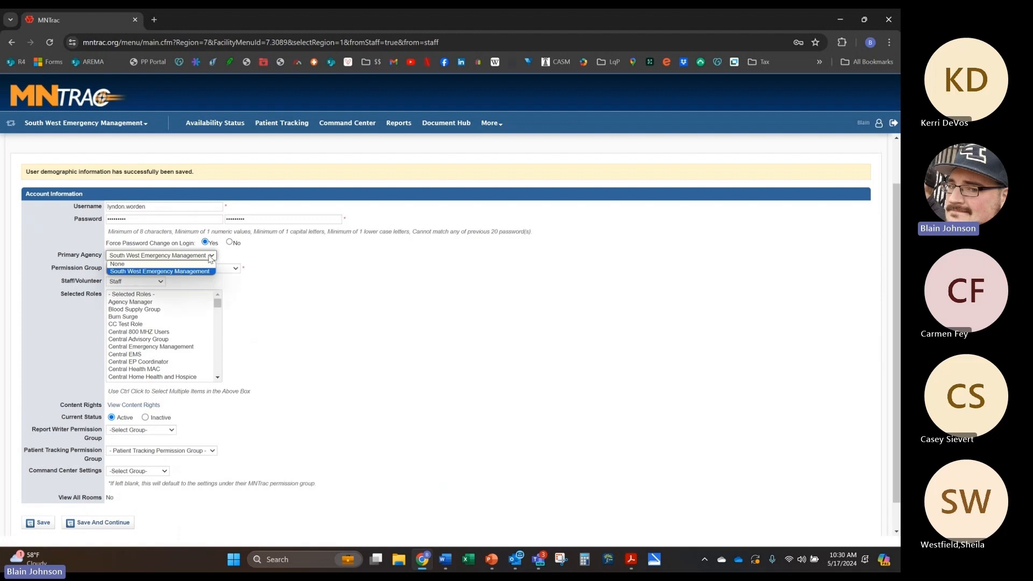
click(193, 272)
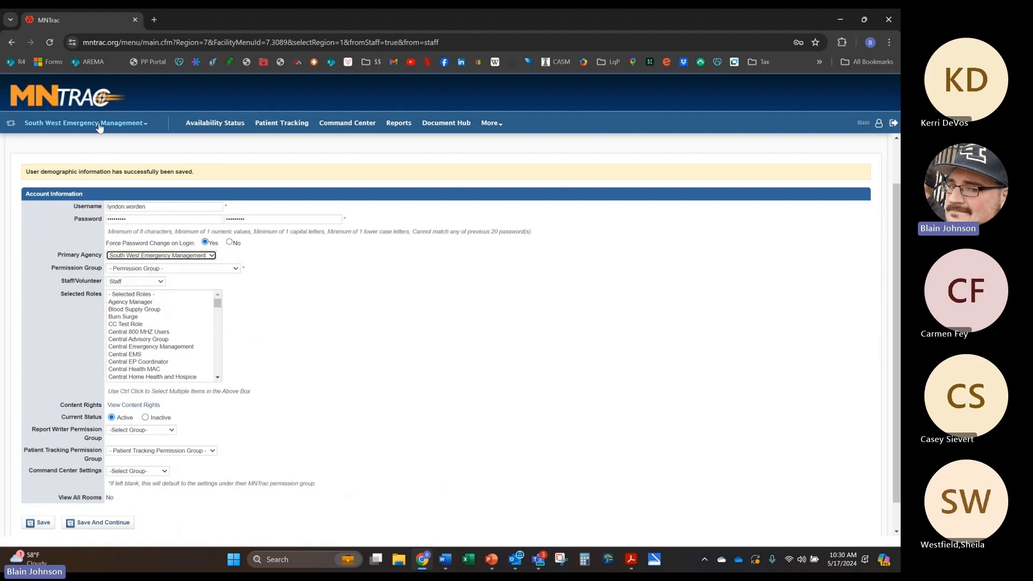
click(185, 255)
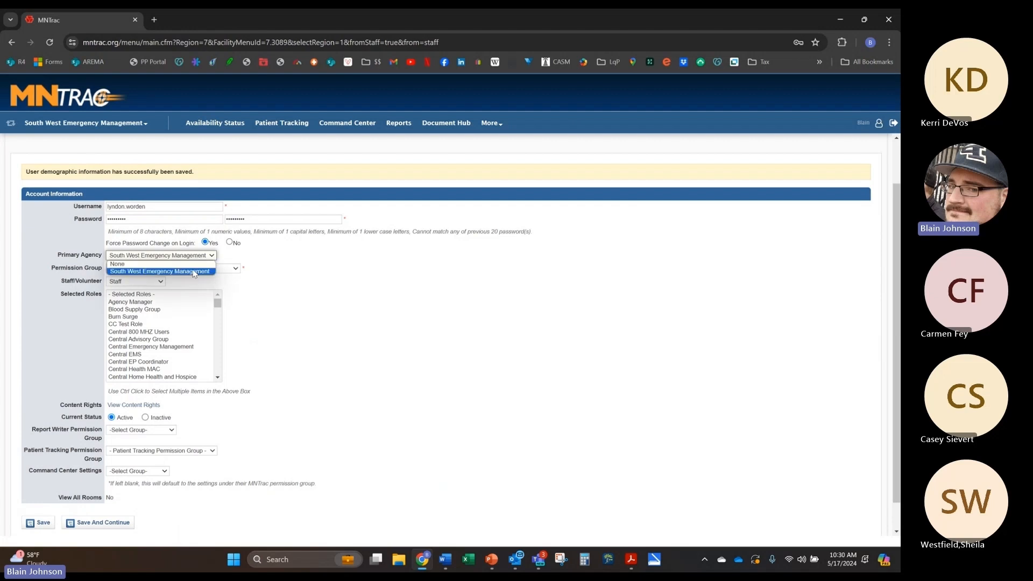
click(195, 271)
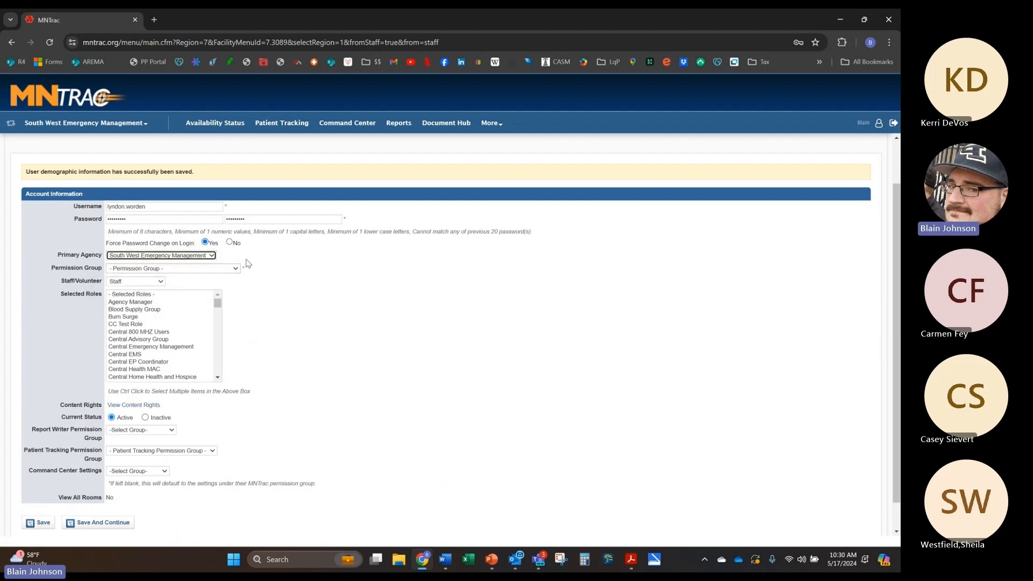
click(215, 268)
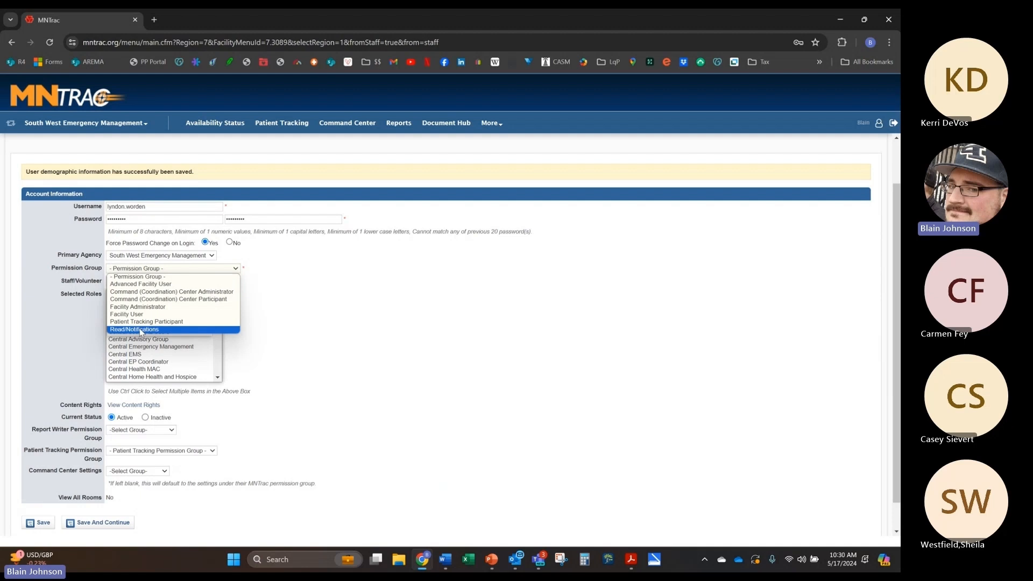
Step: Set the permission group to Facility User instead of Advanced Facility User, and mark the account Inactive
click(146, 285)
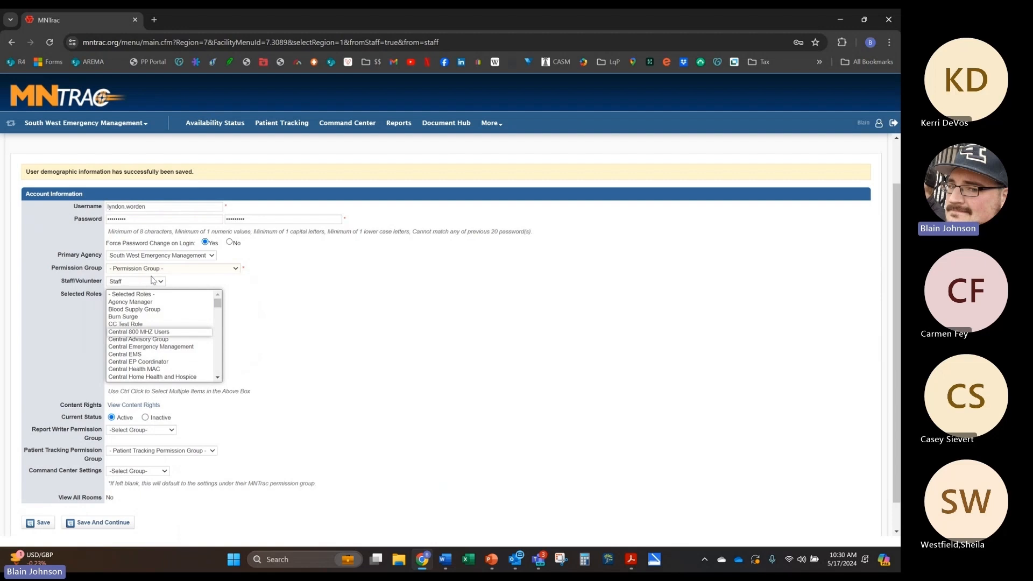
click(164, 268)
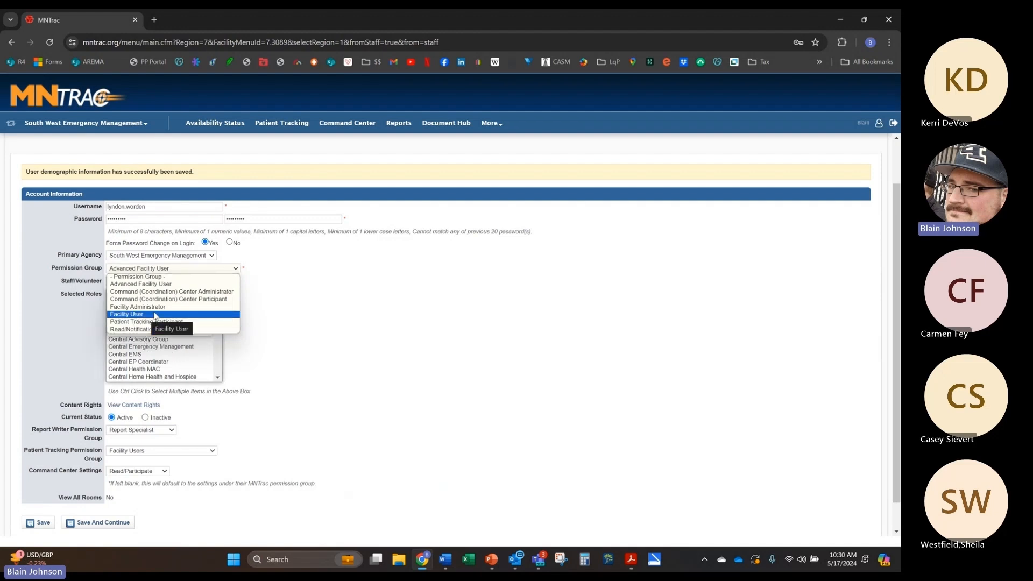
click(155, 315)
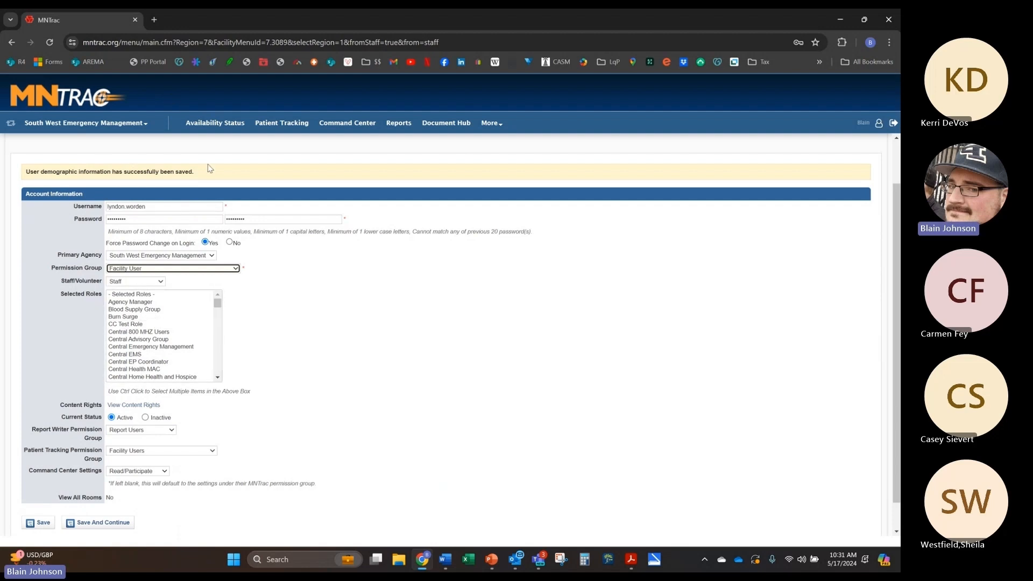
click(145, 417)
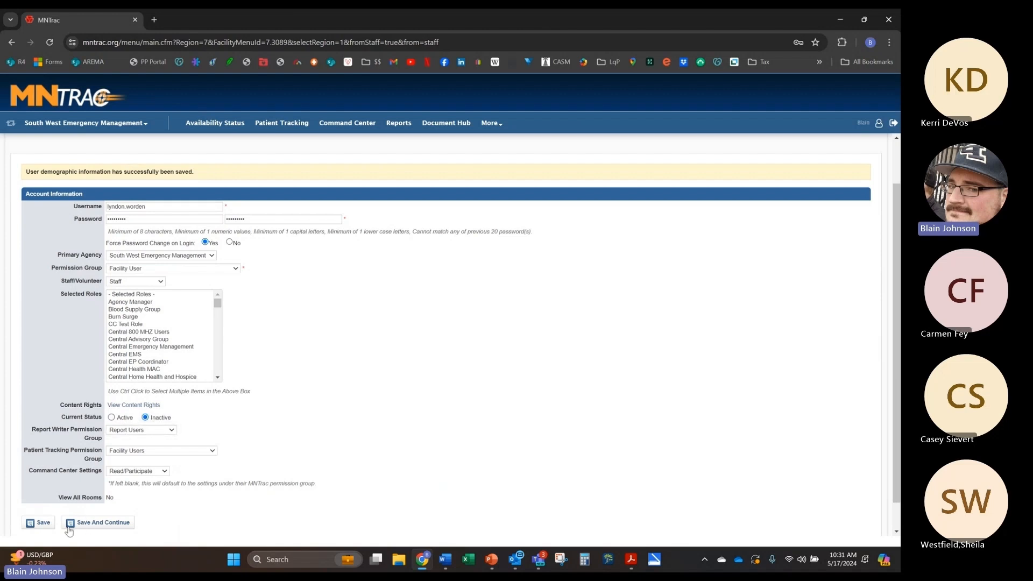
Step: Set status back to Active, keeping Report Users and Facility Users permission groups
click(111, 417)
click(133, 430)
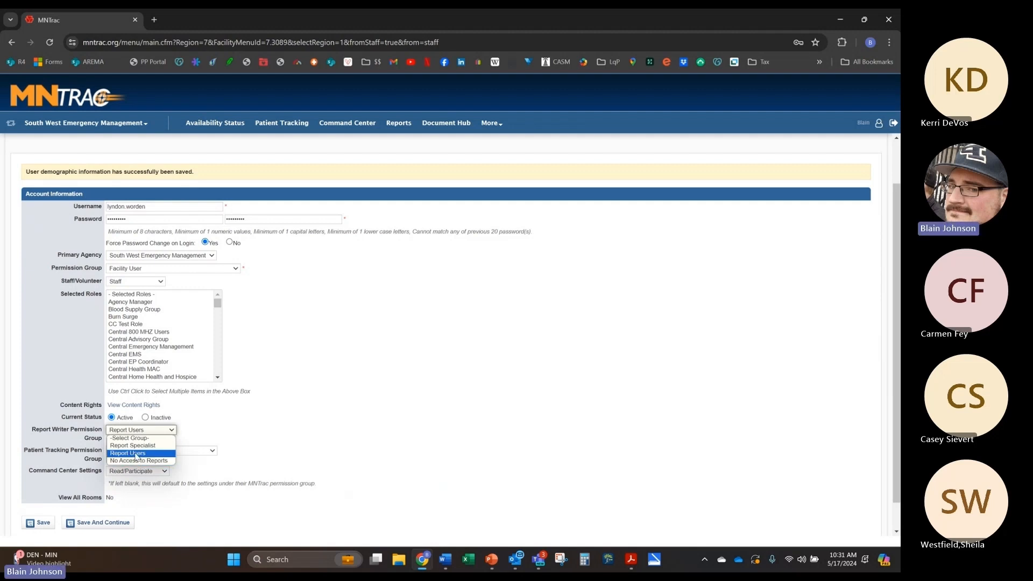
click(134, 452)
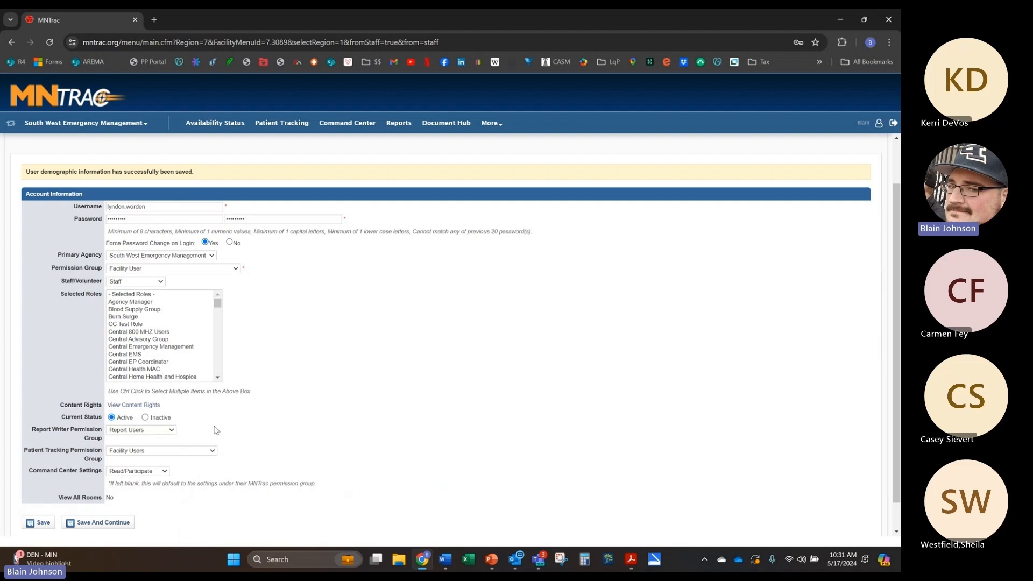
scroll(215, 428, down, 1)
click(198, 420)
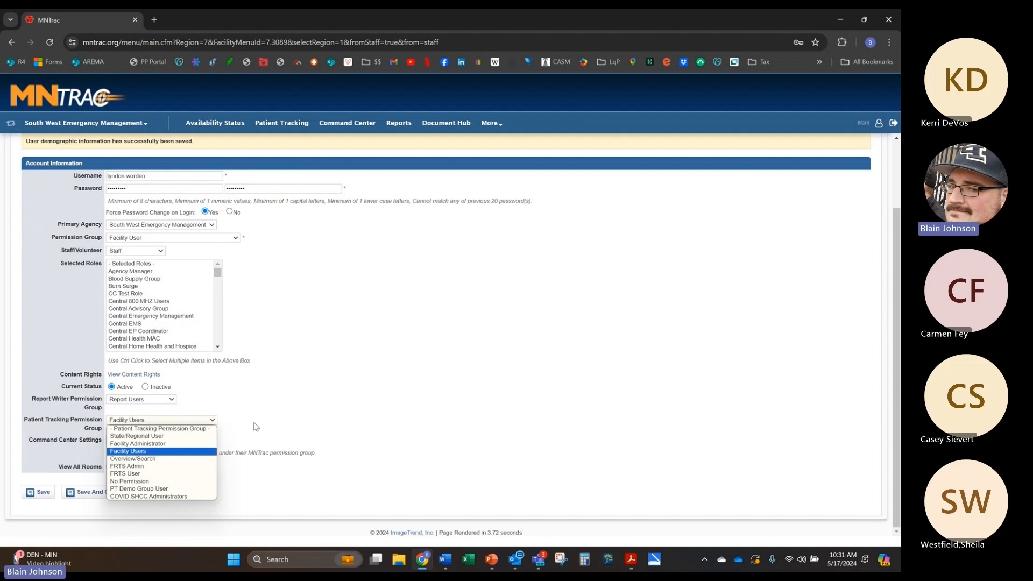
click(191, 456)
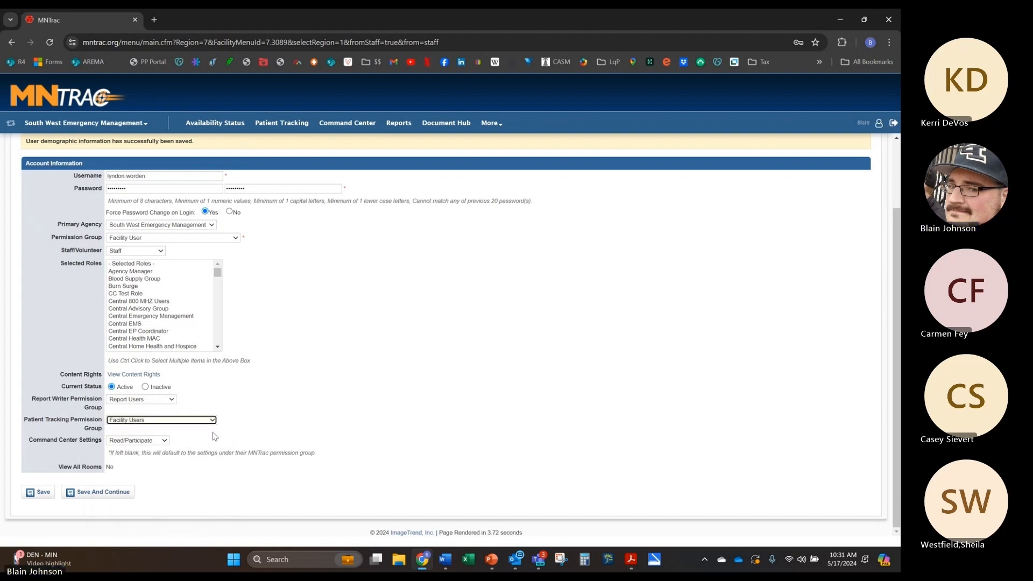
Step: Keep Command Center access at Read/Participate and attempt to save, triggering a password-mismatch alert
click(151, 440)
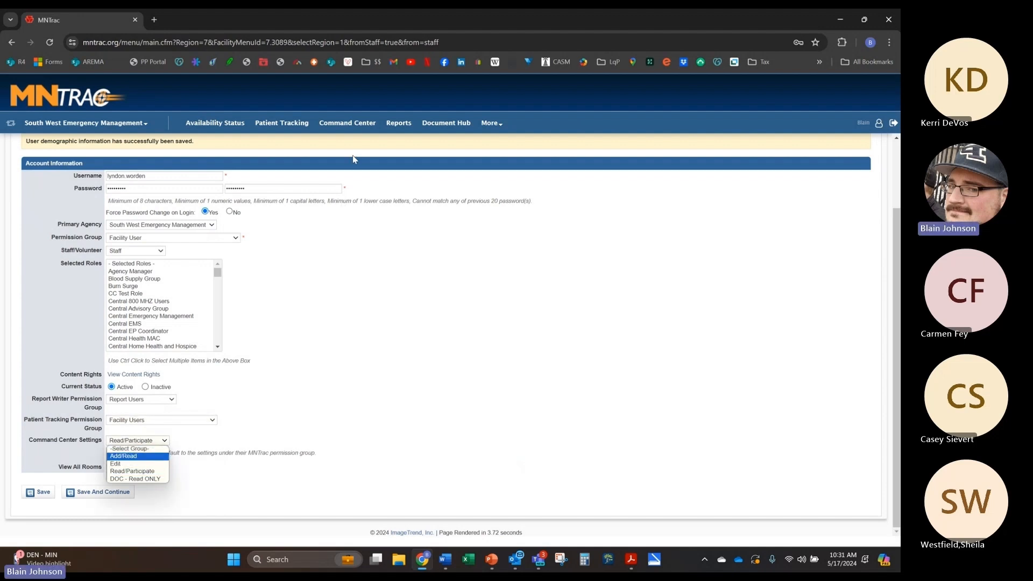
click(202, 441)
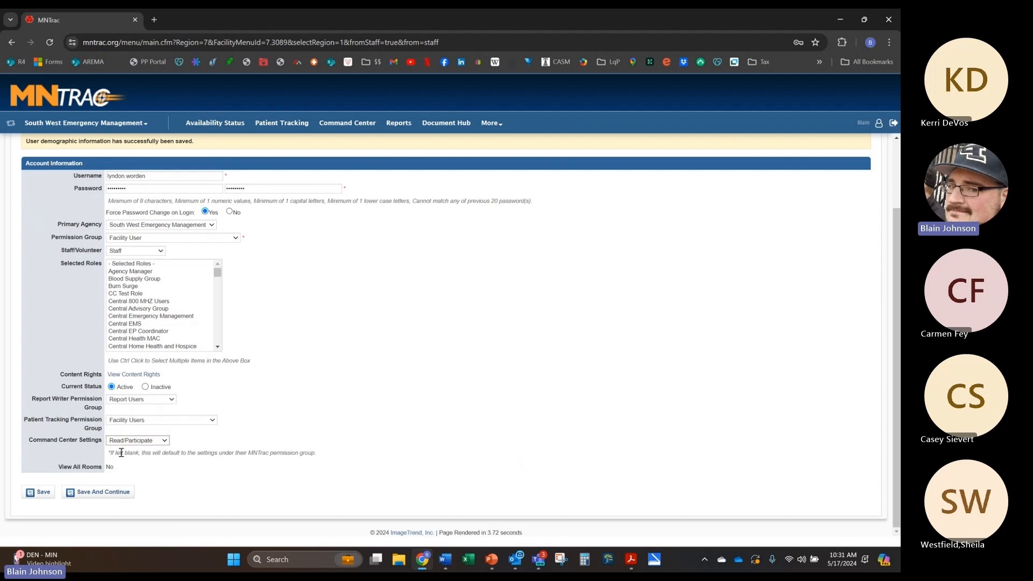
click(104, 494)
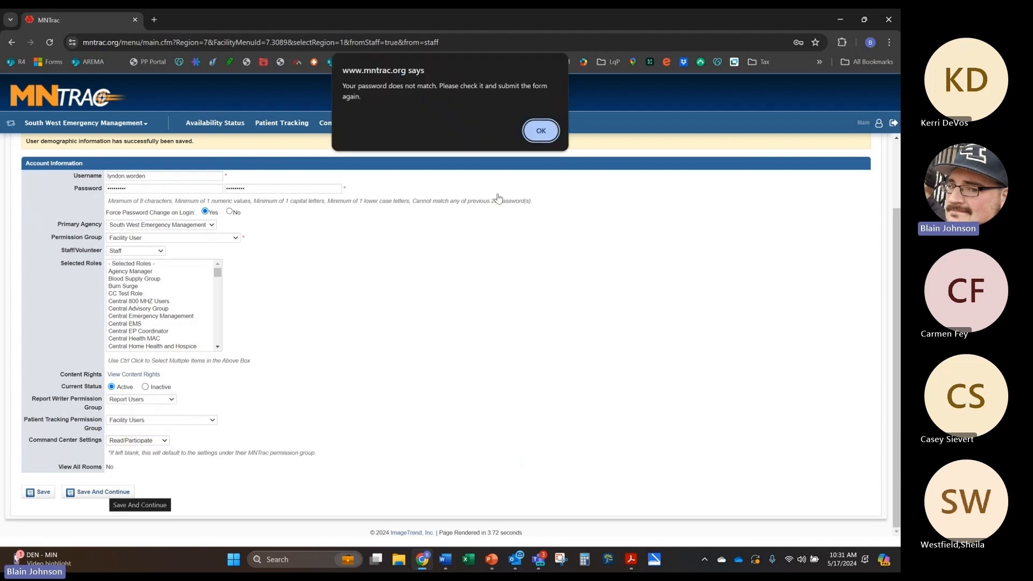
Step: Dismiss the password-mismatch warning and type a new password
click(540, 131)
double_click(169, 192)
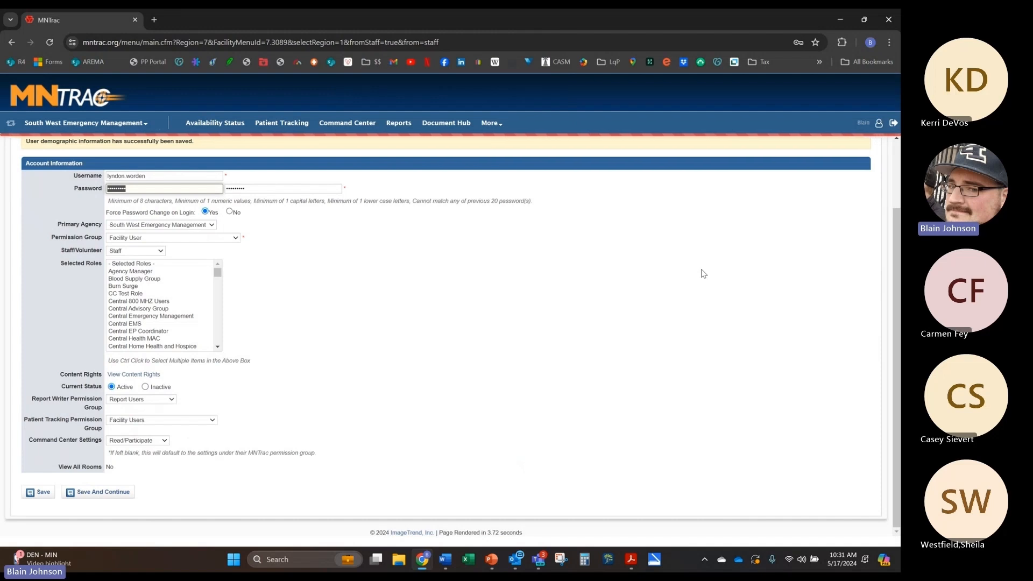
text(••••••••)
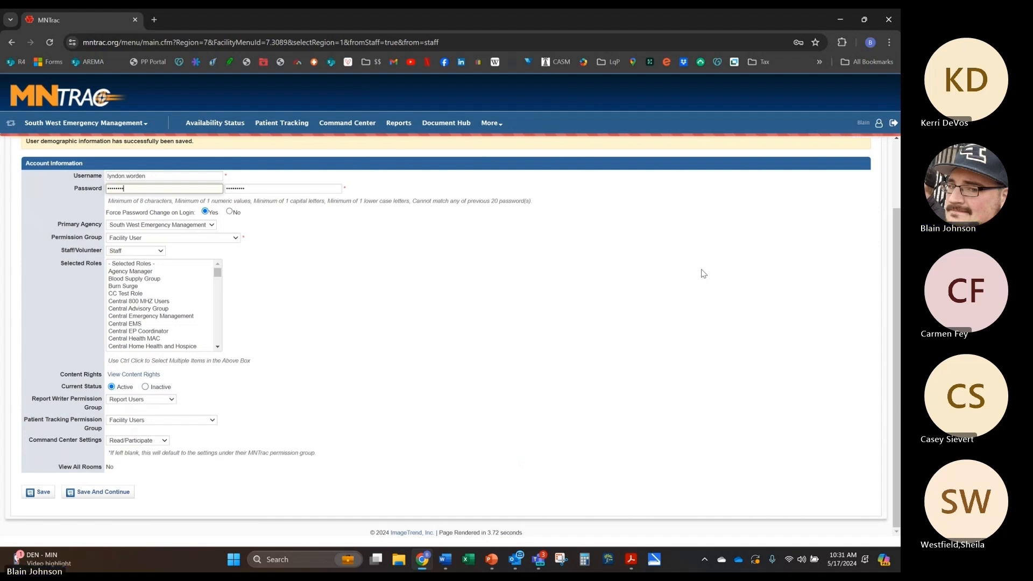
text(•)
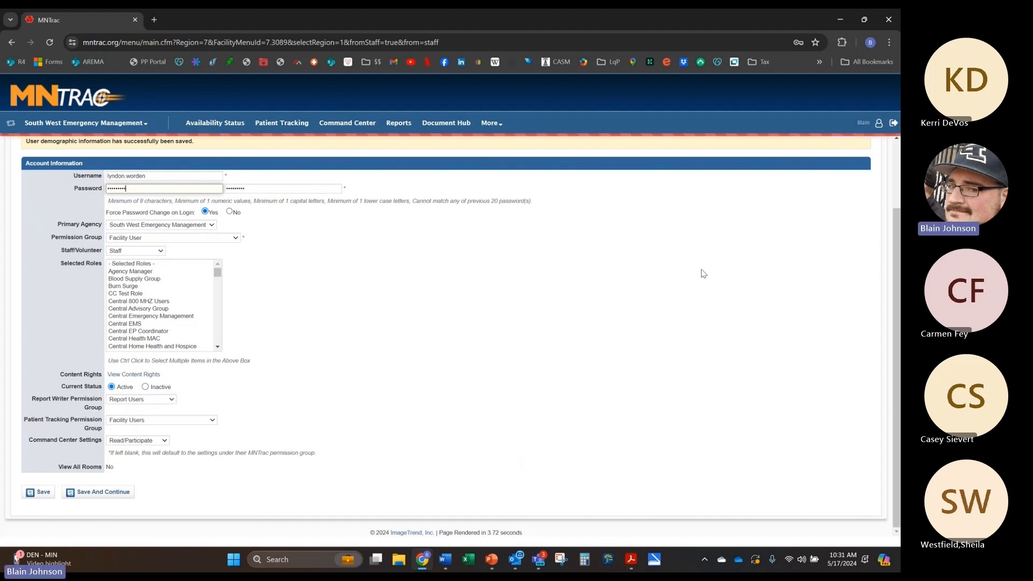
text(•)
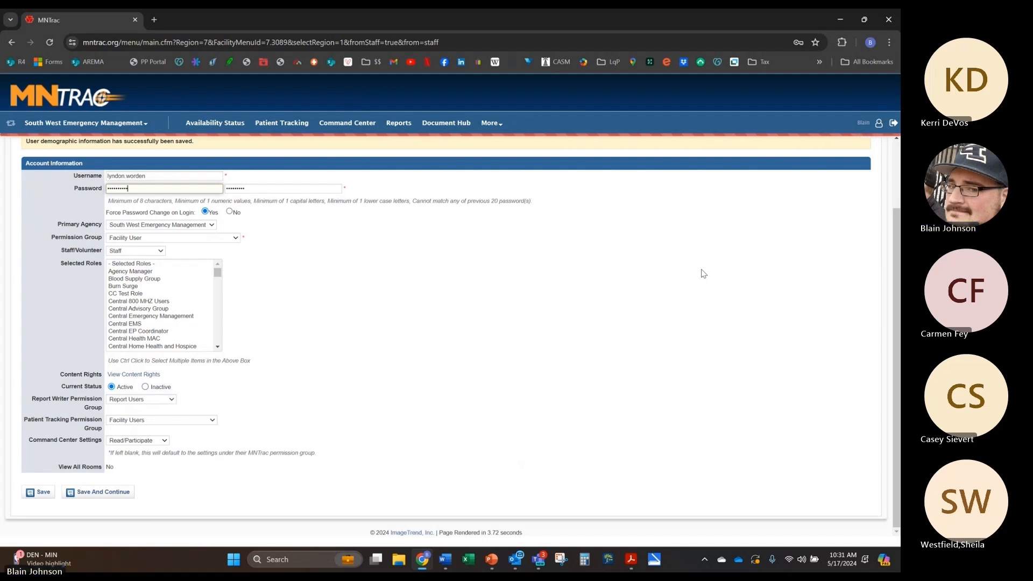
Step: Make the confirmation password match, save, and accept the security settings change
click(241, 189)
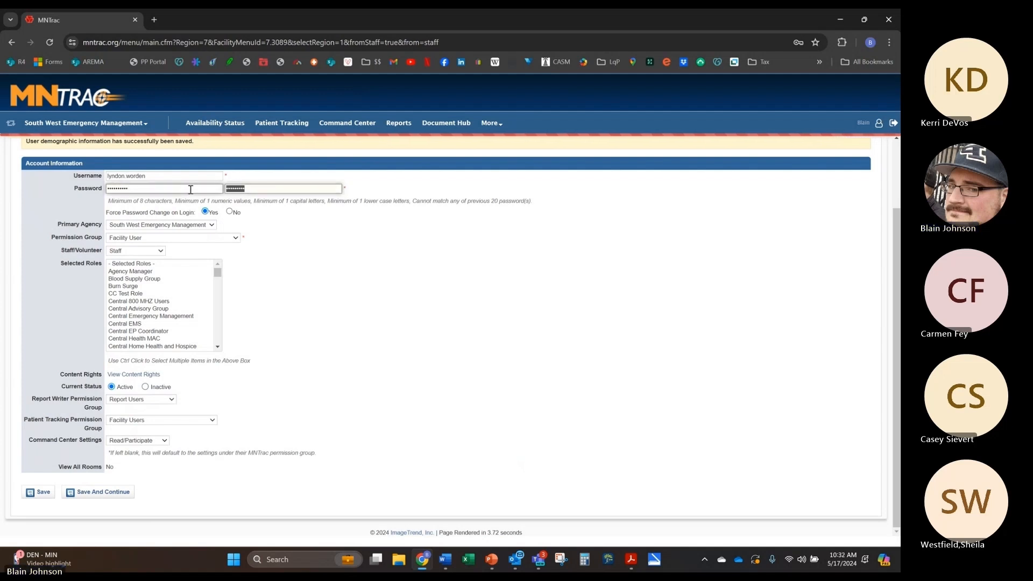
key(BackSpace)
key(BackSpace)
key(BackSpace)
key(BackSpace)
text(••••)
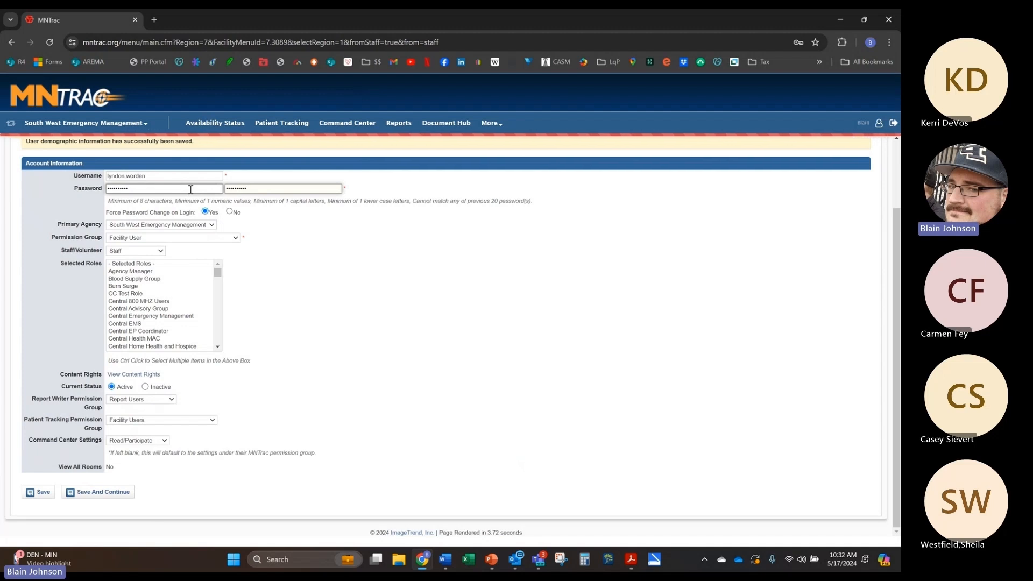
click(99, 495)
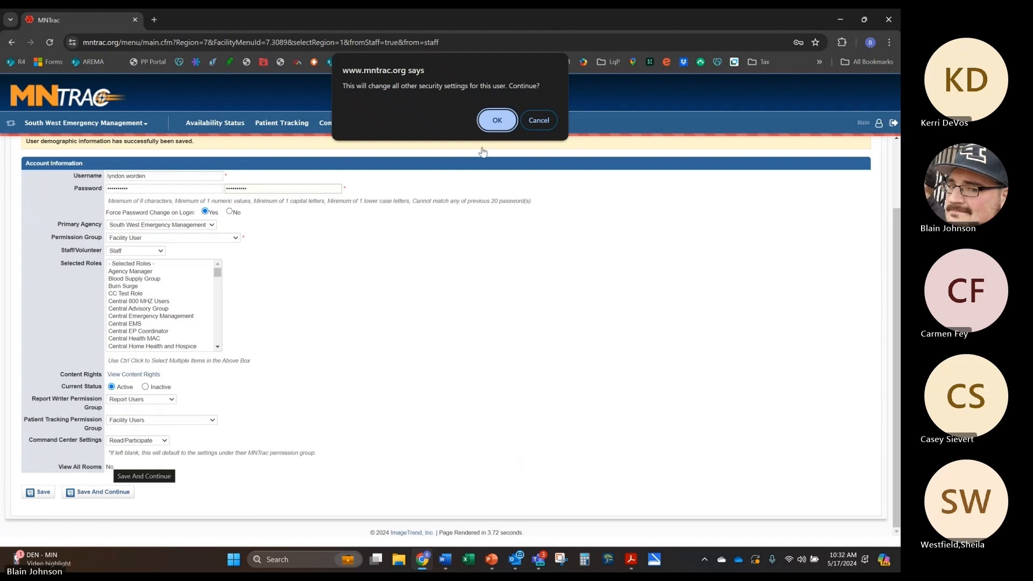
click(496, 122)
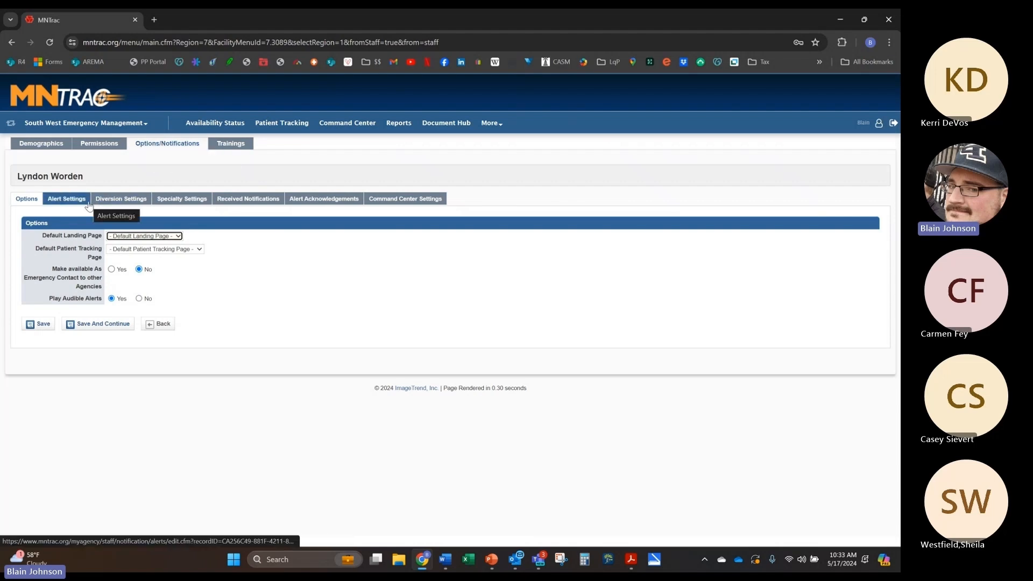
Step: Set Default Landing Page to My Agency and save the options
click(165, 238)
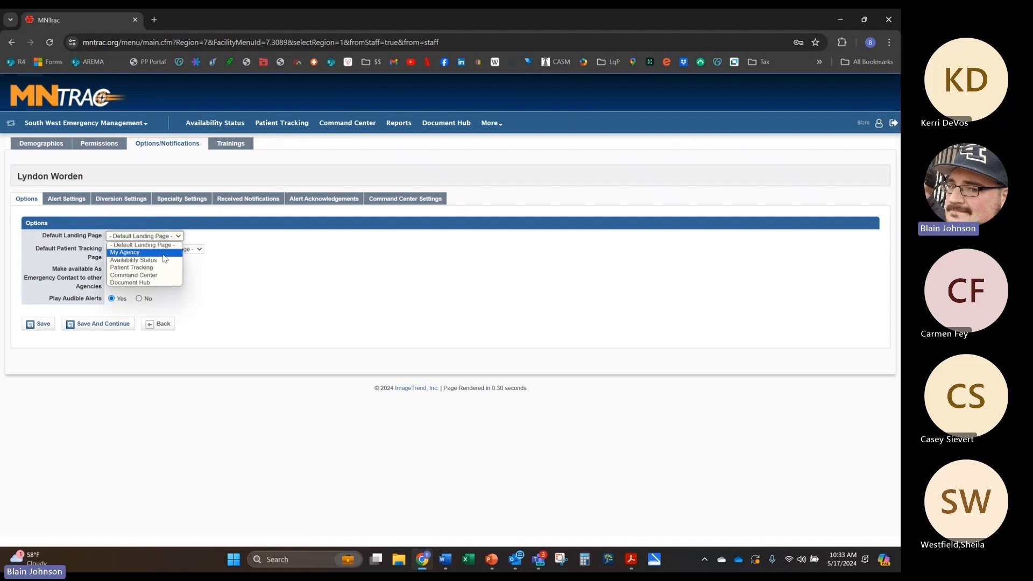
click(161, 252)
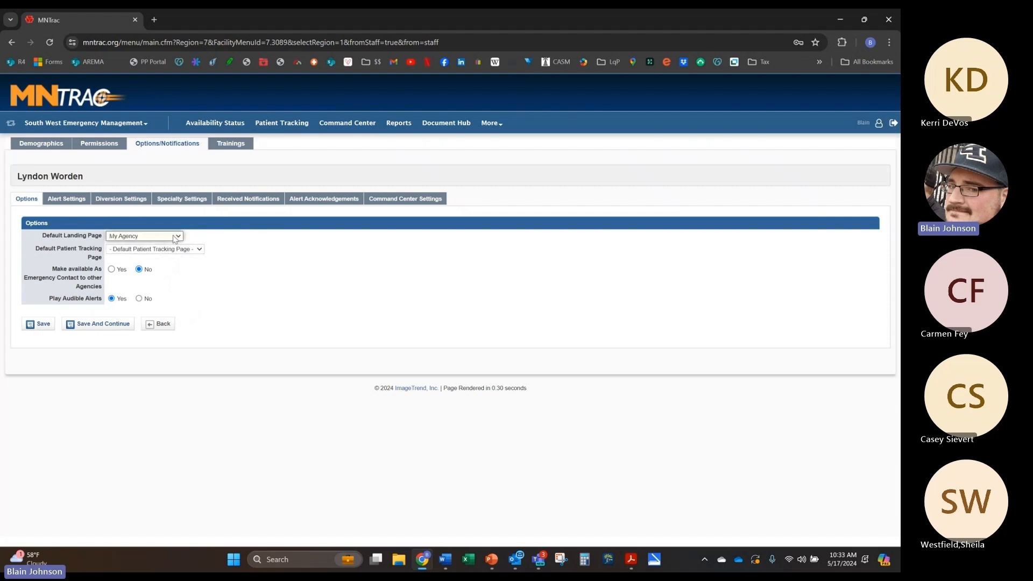
click(174, 238)
click(98, 324)
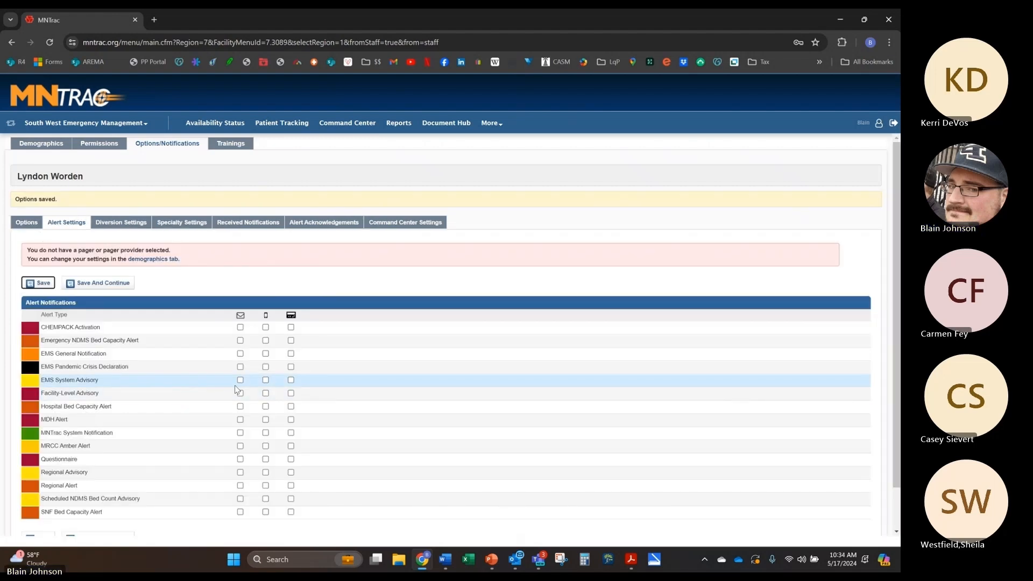
Step: Enable email and phone alerts for MDH Alert, Regional Advisory and Regional Alert, plus email for SNF Bed Capacity, then save
scroll(234, 389, down, 2)
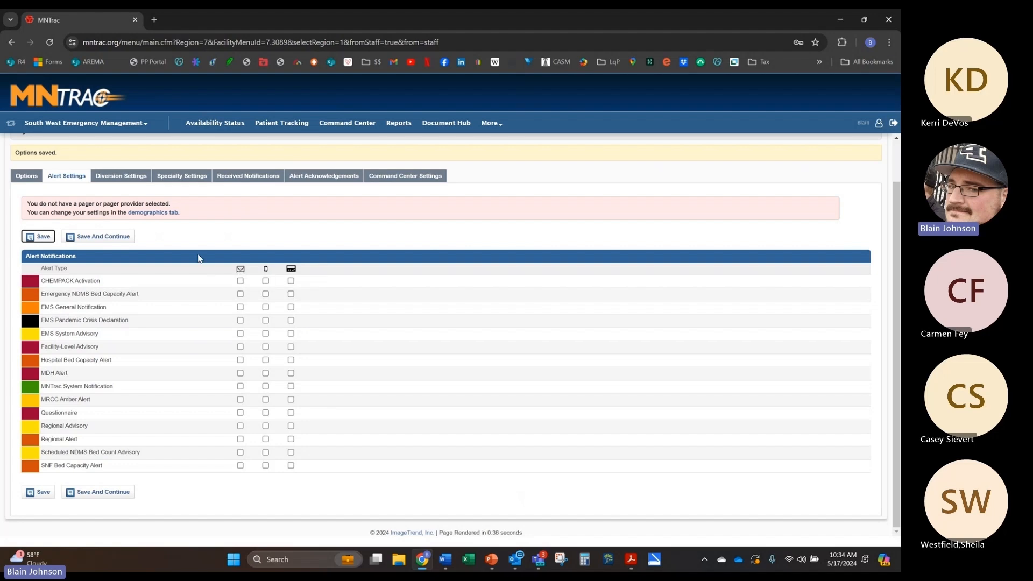
drag(33, 205, 170, 204)
click(172, 208)
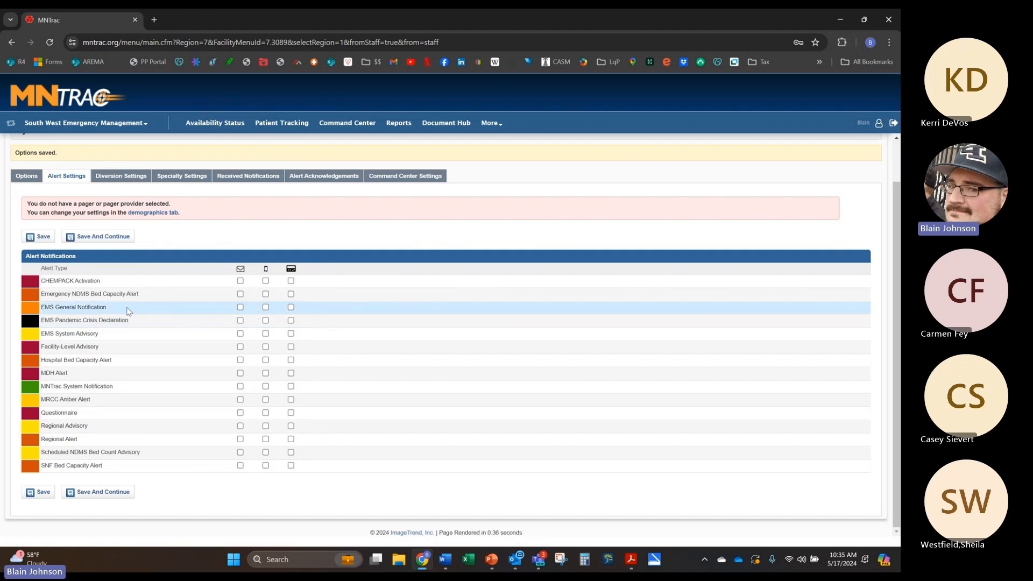
click(241, 374)
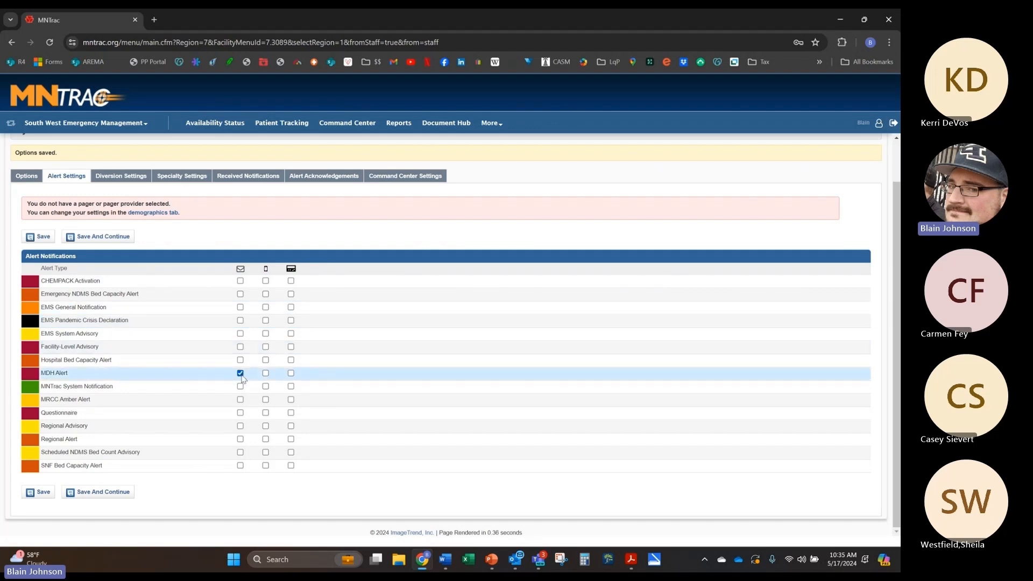
click(265, 373)
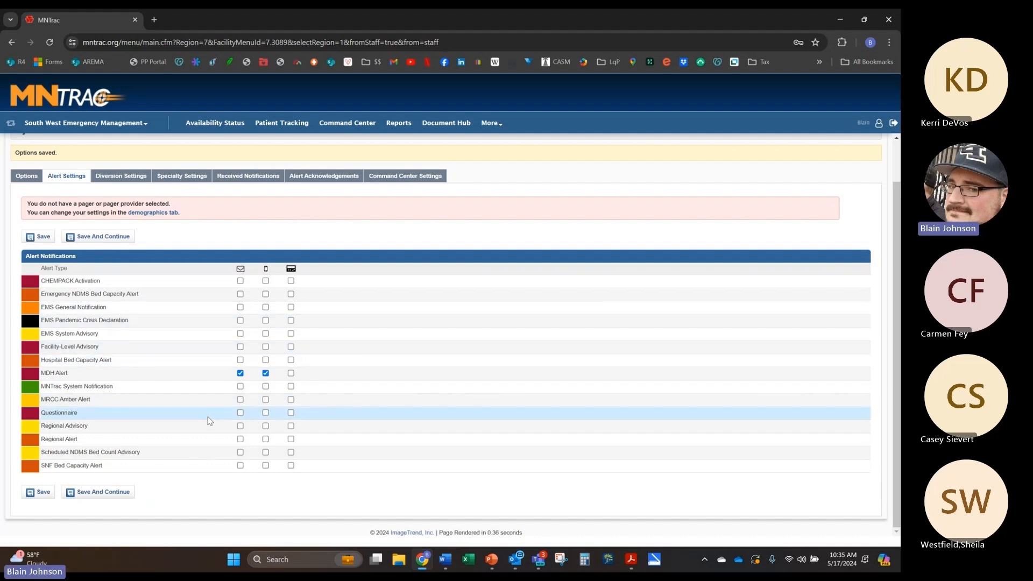
click(240, 425)
click(266, 425)
click(265, 439)
click(240, 439)
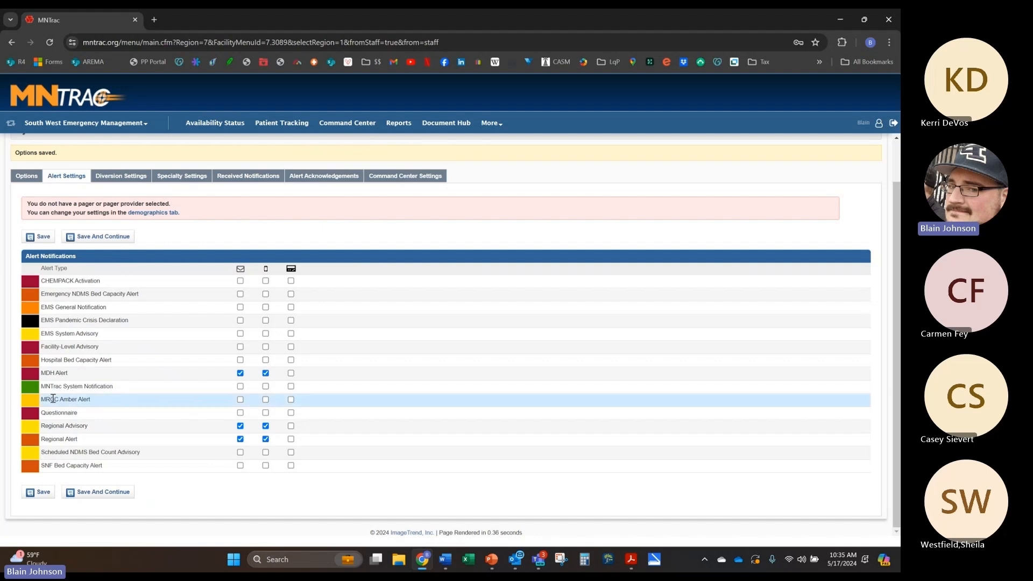
click(241, 465)
click(102, 491)
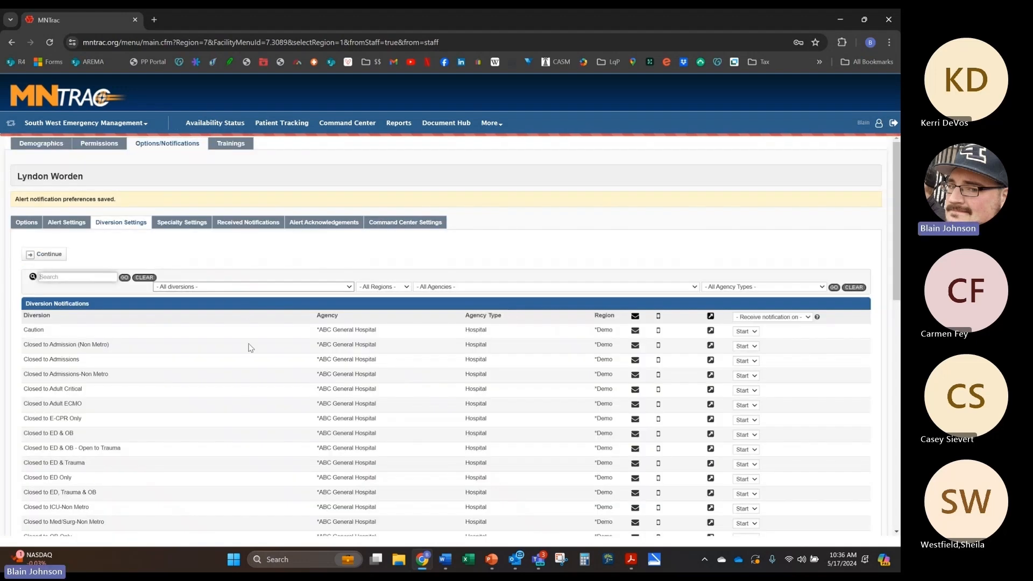
scroll(248, 346, down, 3)
scroll(248, 347, down, 10)
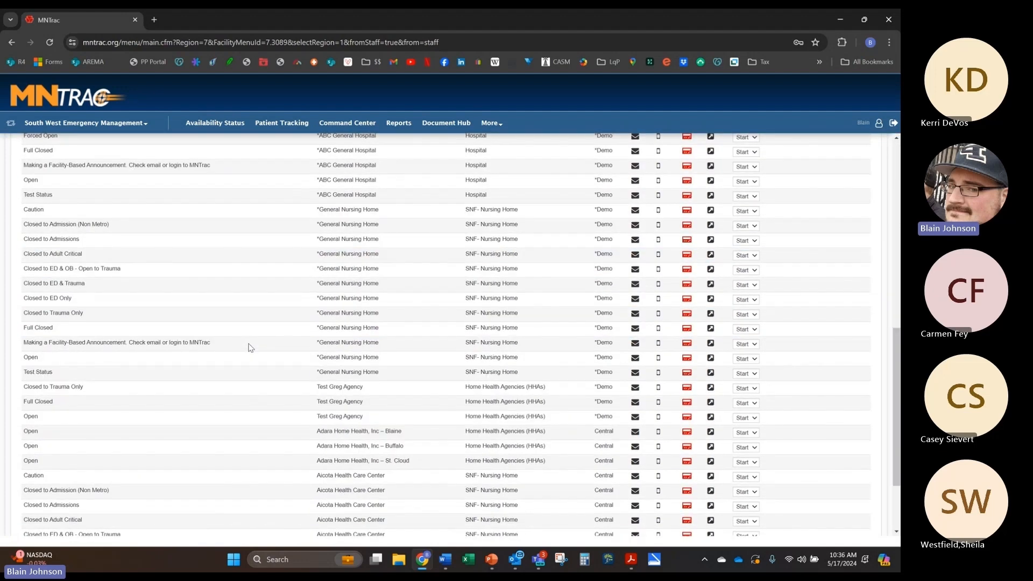
scroll(248, 346, up, 9)
scroll(248, 347, up, 4)
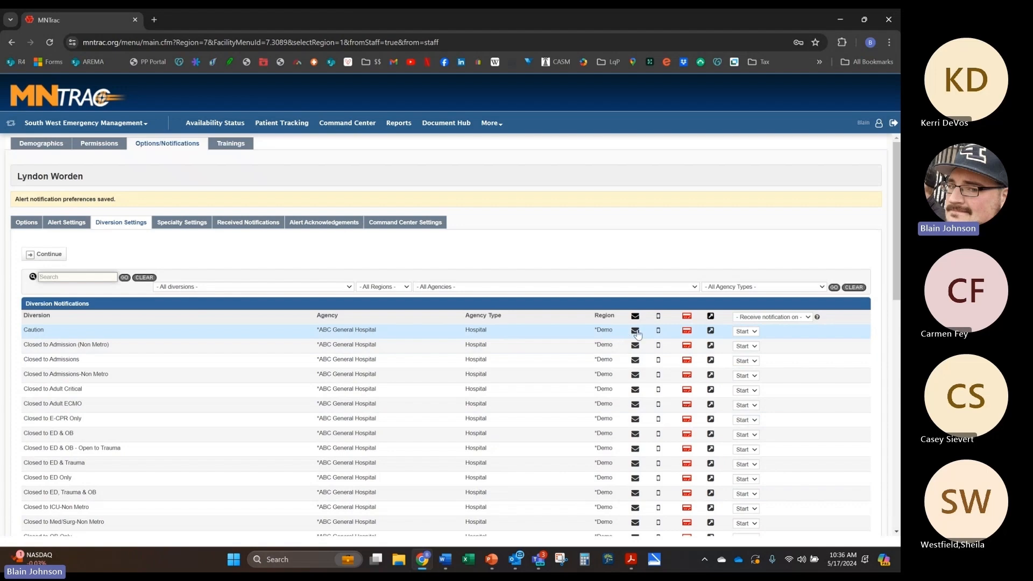
click(745, 331)
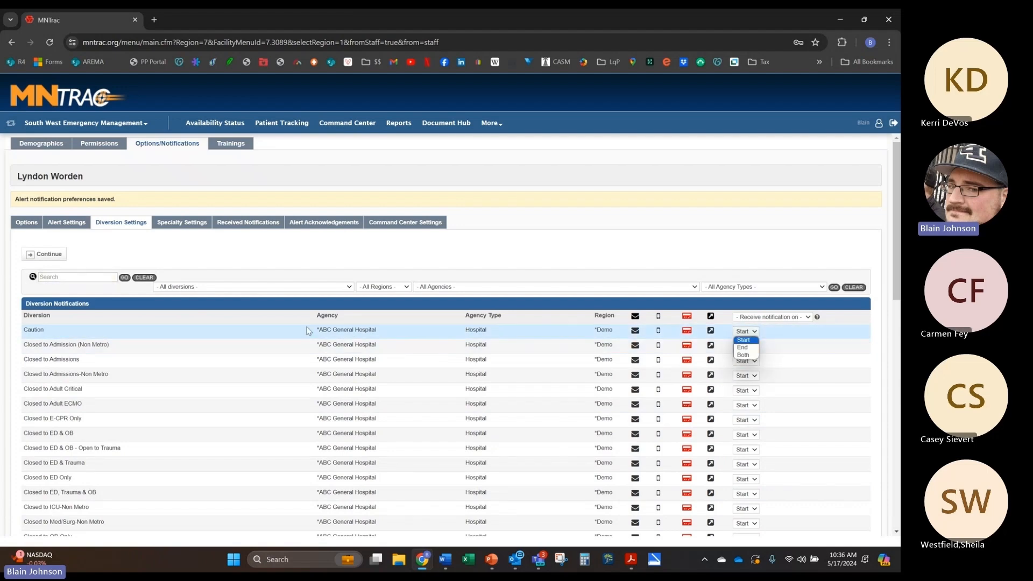
drag(314, 333, 383, 332)
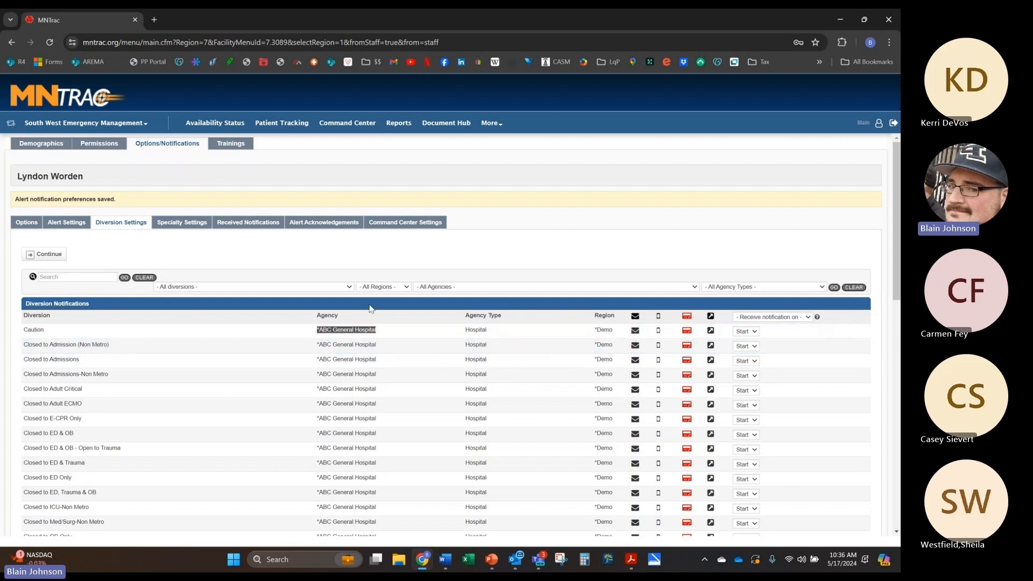
Step: Review the Specialty Settings notification list, then switch to the empty Received Notifications list
click(195, 223)
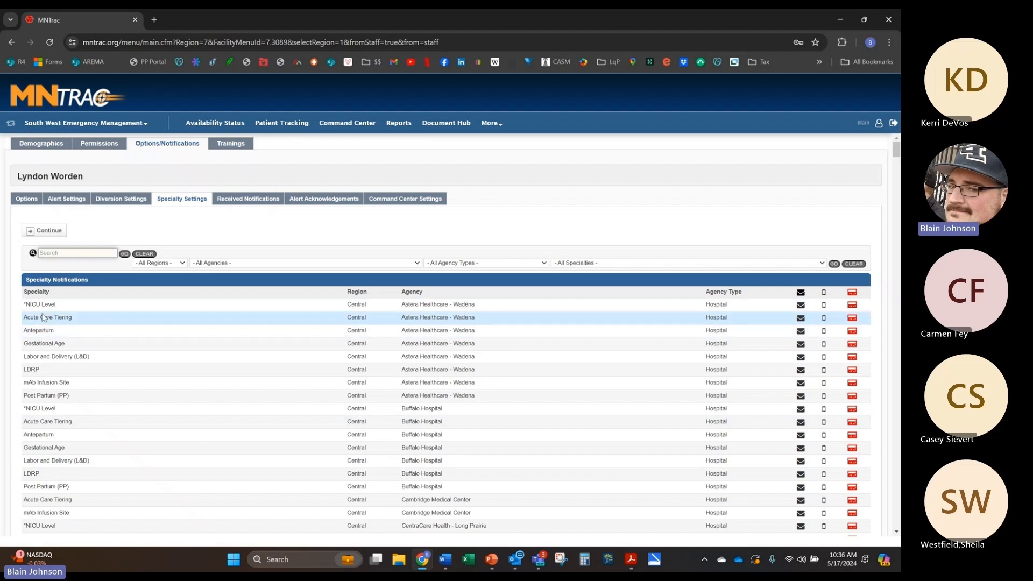
scroll(106, 403, down, 3)
scroll(108, 405, up, 3)
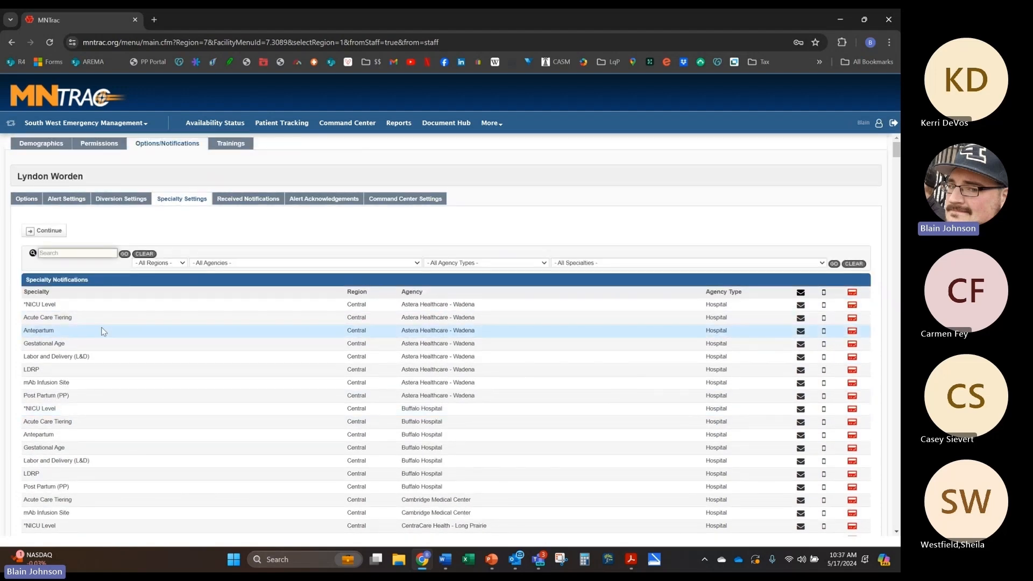
click(253, 202)
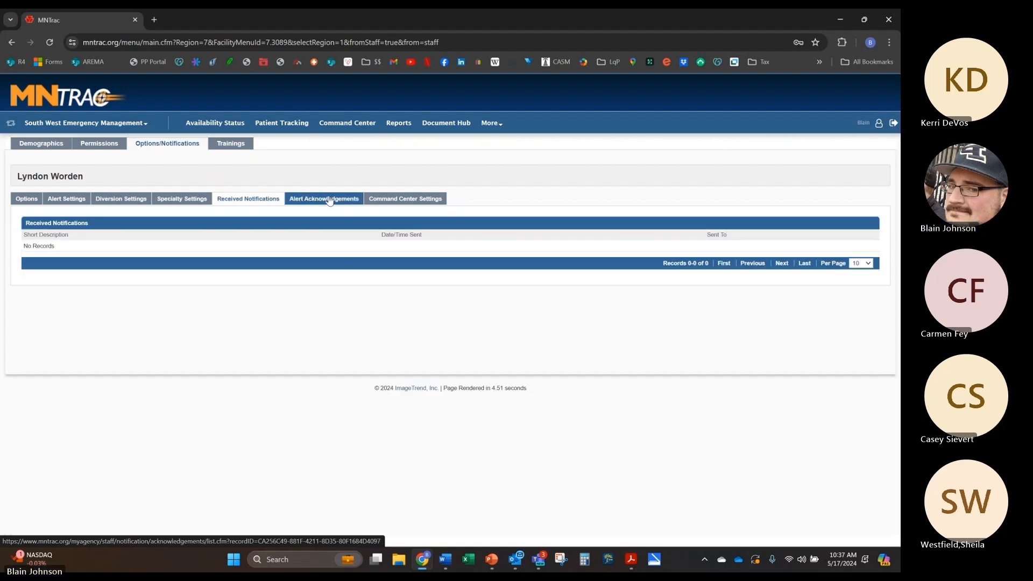
Step: After checking Alert Acknowledgements, enable email and cell phone for Room Member Invitation under Command Center Settings
click(330, 203)
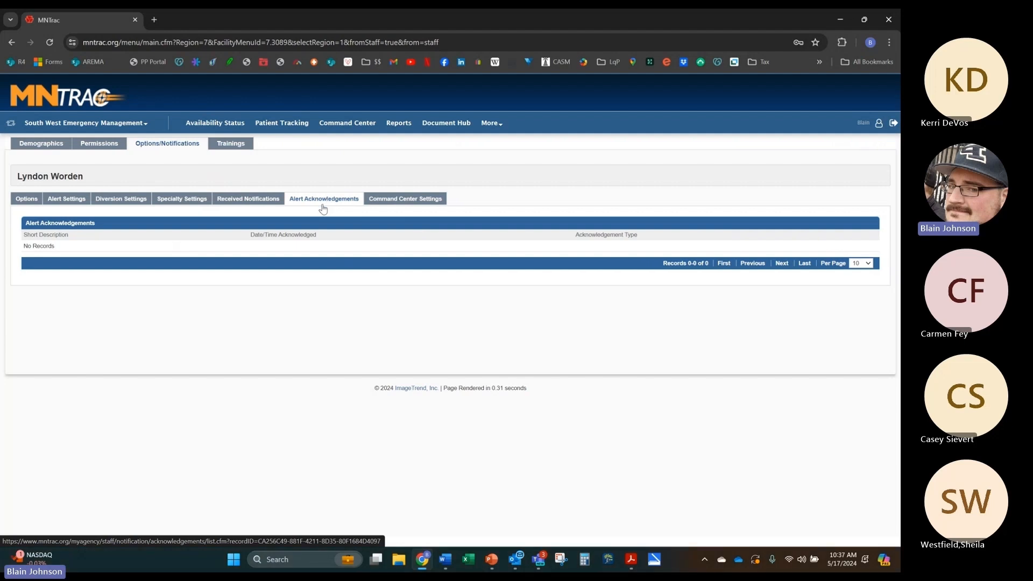
click(402, 200)
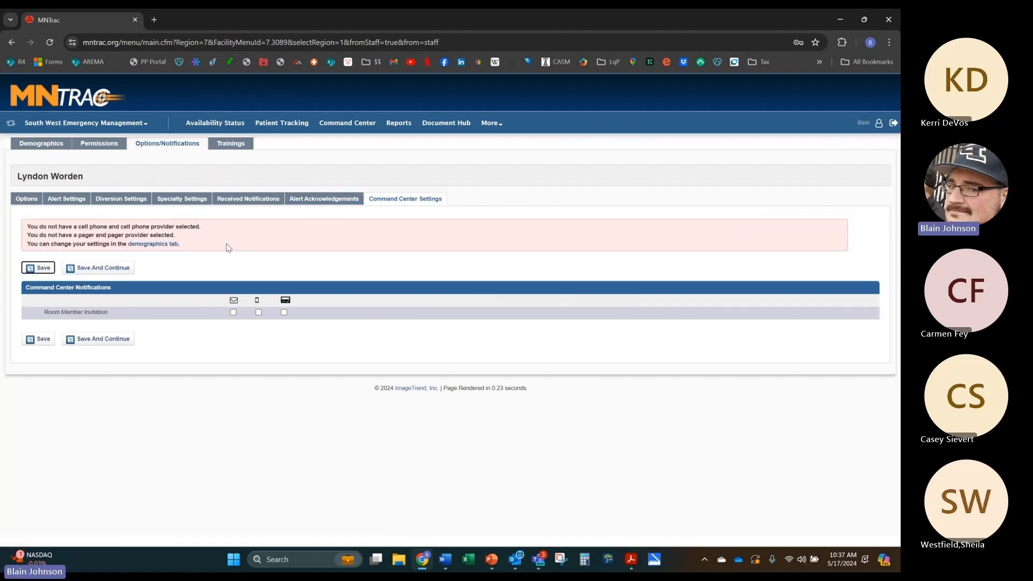
click(234, 313)
click(258, 313)
Step: Save the command center notification preferences, check the empty trainings list, then view the user's demographics
click(110, 339)
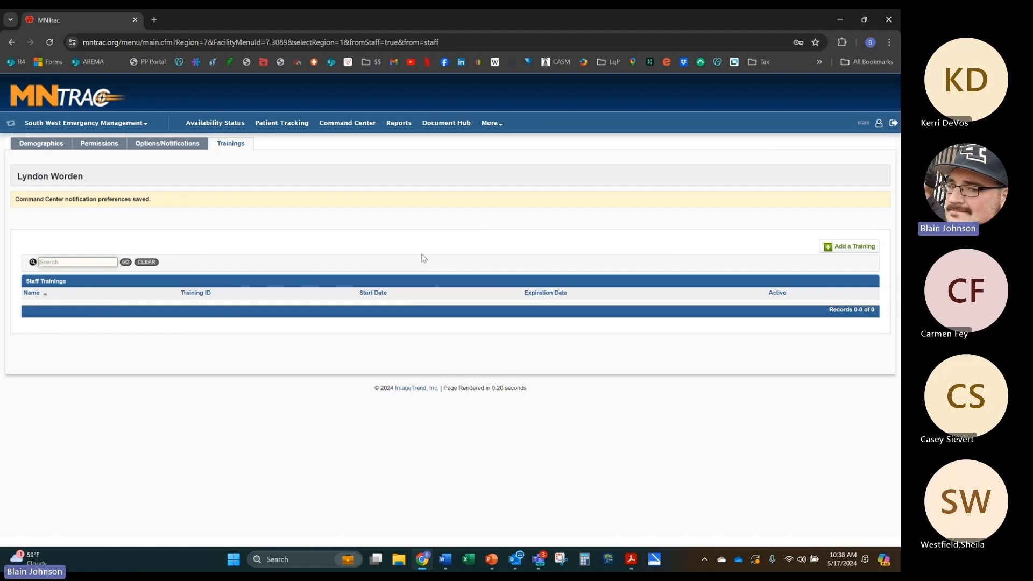
click(835, 248)
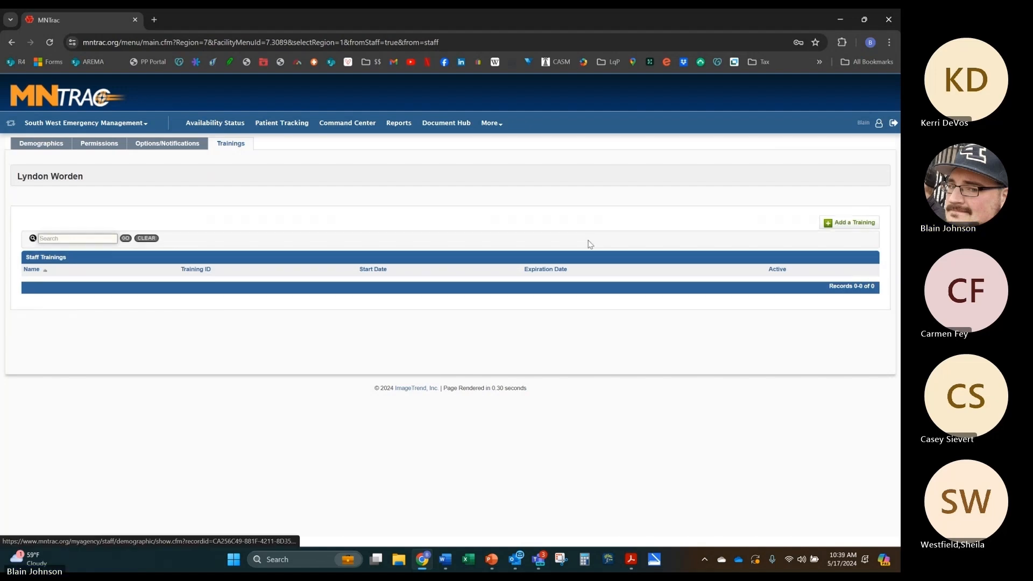
click(58, 147)
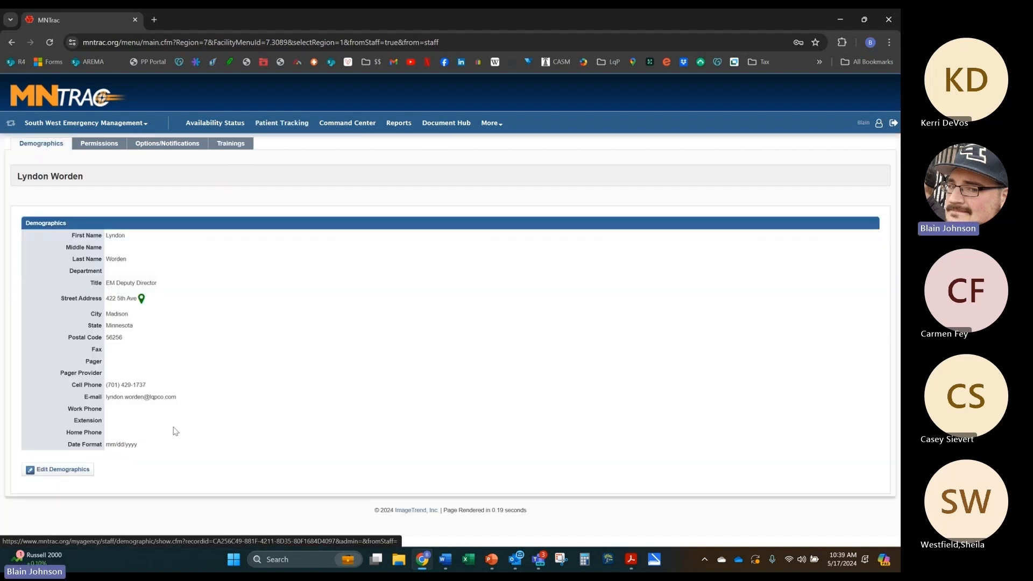
Step: Visit the agency's staff list, then open Agency Setup for South West Emergency Management
click(144, 127)
click(43, 168)
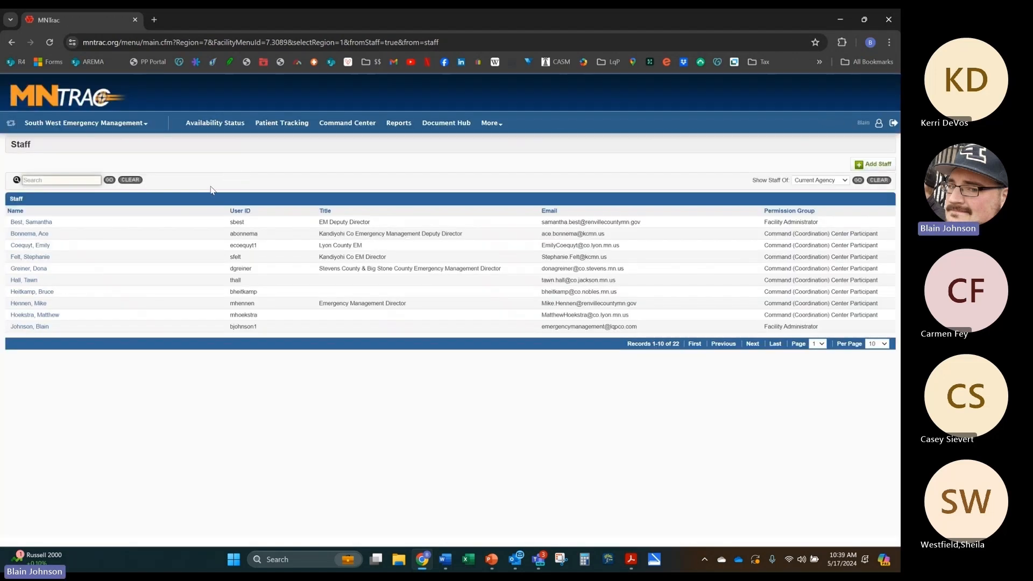
click(142, 128)
click(61, 182)
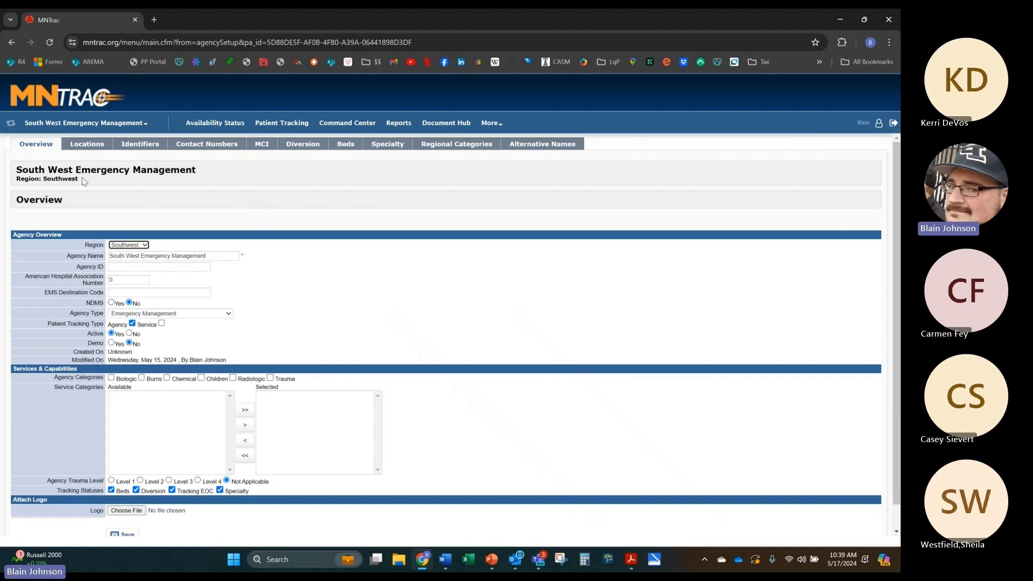
Step: Review the Overview fields: Agency ID, Agency Name, AHA Number and EMS Destination Code
click(144, 125)
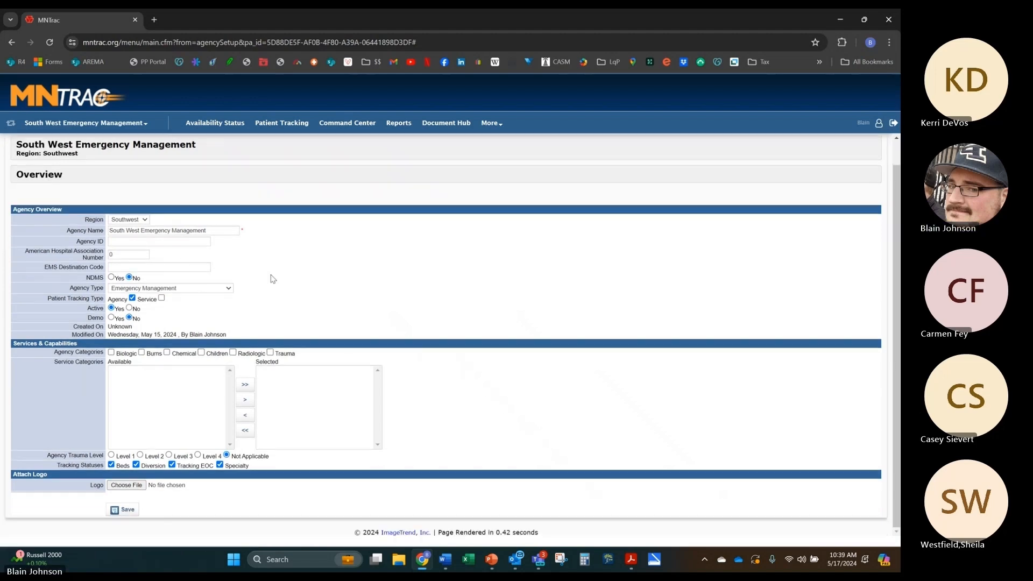
scroll(272, 279, down, 1)
scroll(272, 278, up, 1)
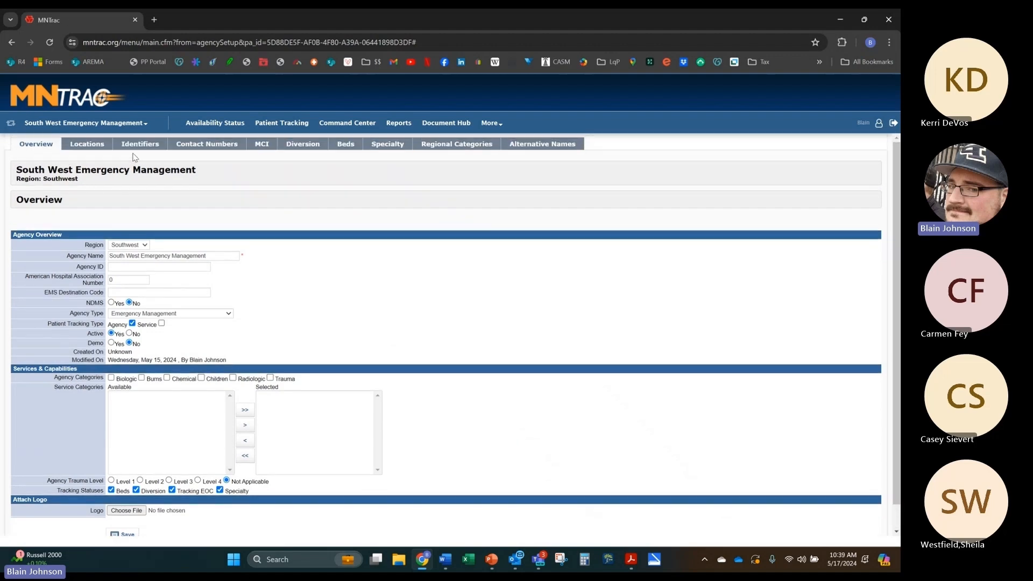
click(172, 266)
click(208, 257)
click(143, 291)
click(129, 278)
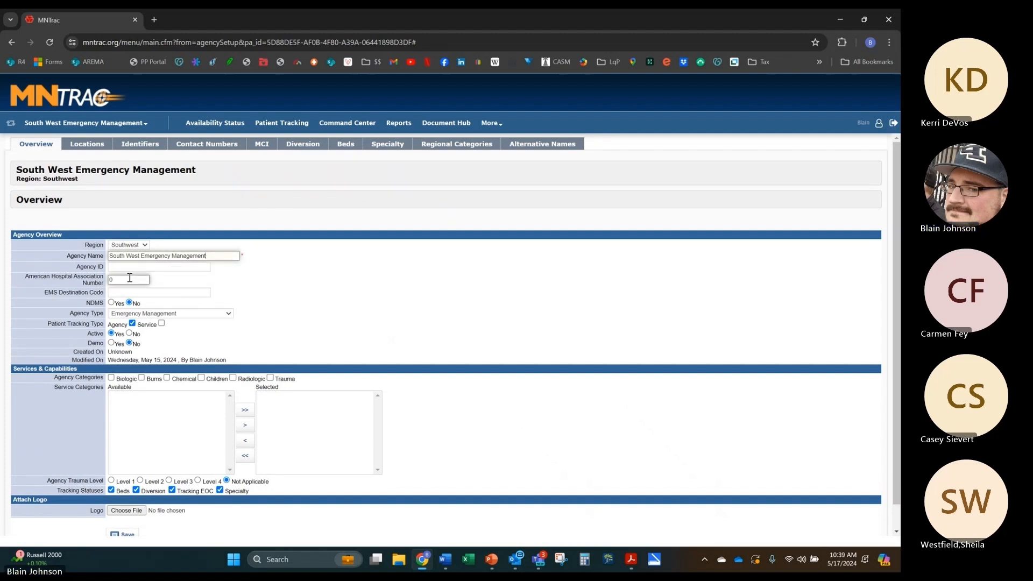
key(Tab)
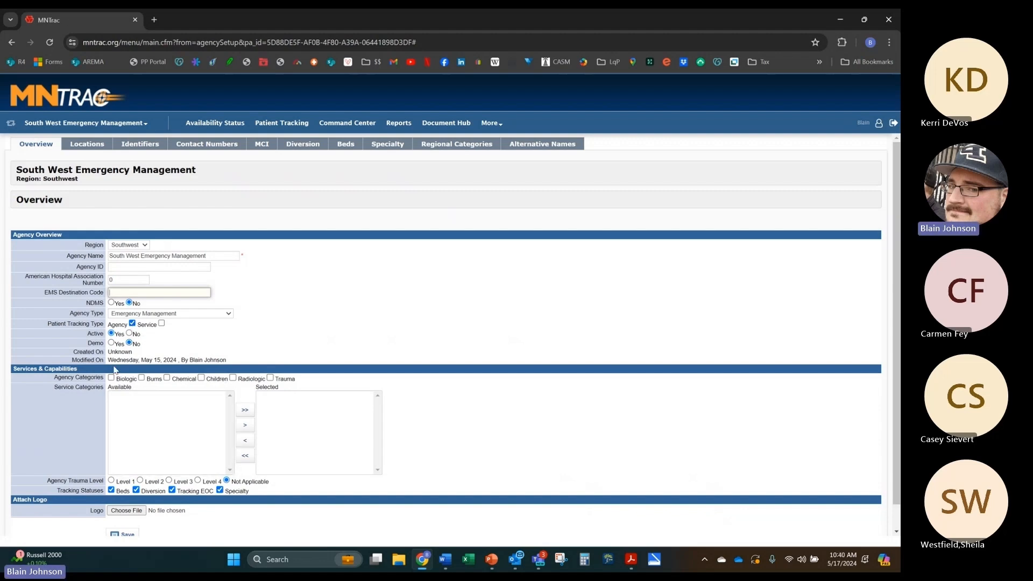
Step: Open the agency's Locations settings and check the helipad Latitude Degree entry
scroll(267, 419, down, 1)
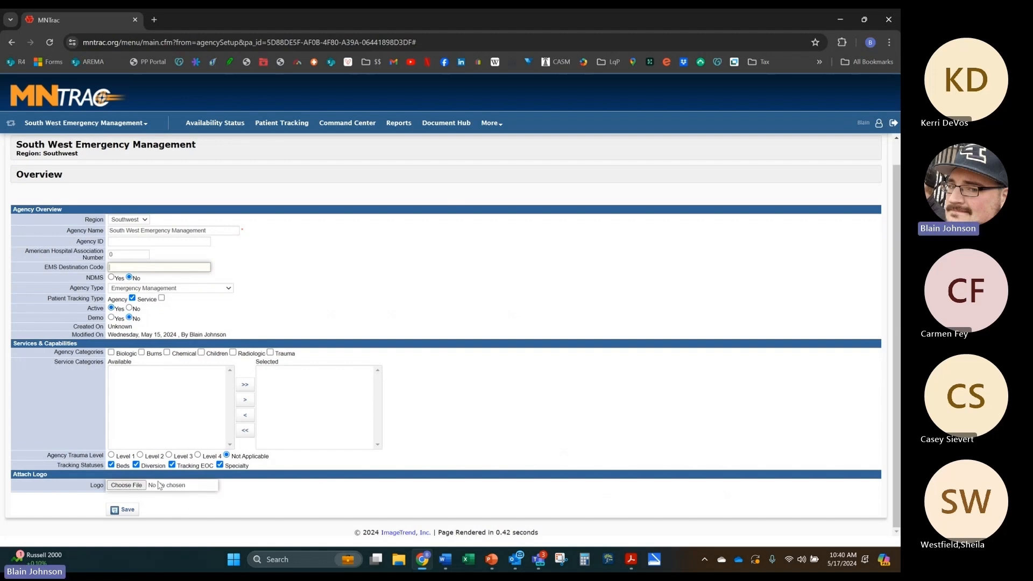
scroll(99, 205, up, 1)
click(92, 142)
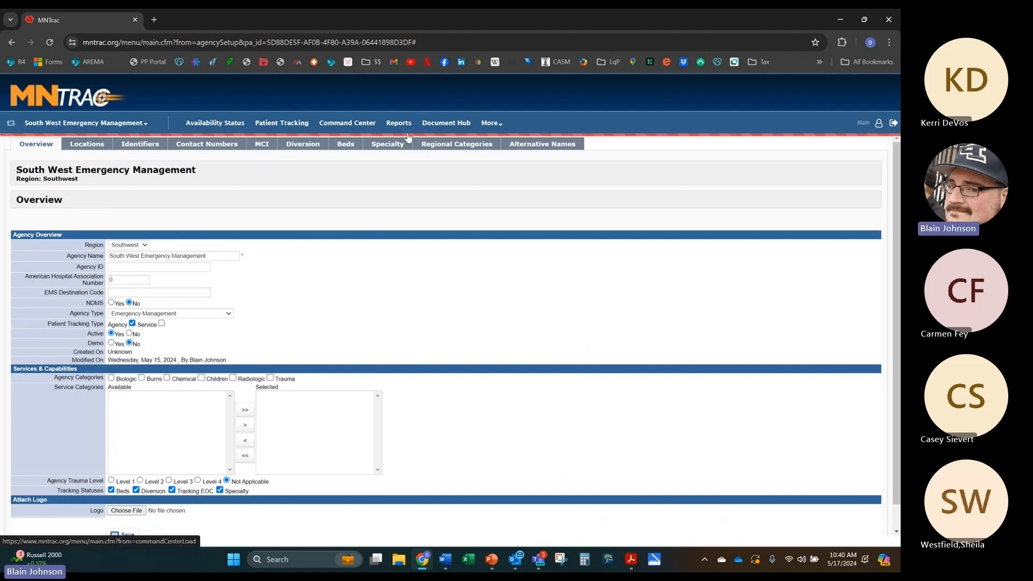
click(240, 263)
Step: Review the helipad longitude, business location address and pharmacy loading dock state fields
click(374, 261)
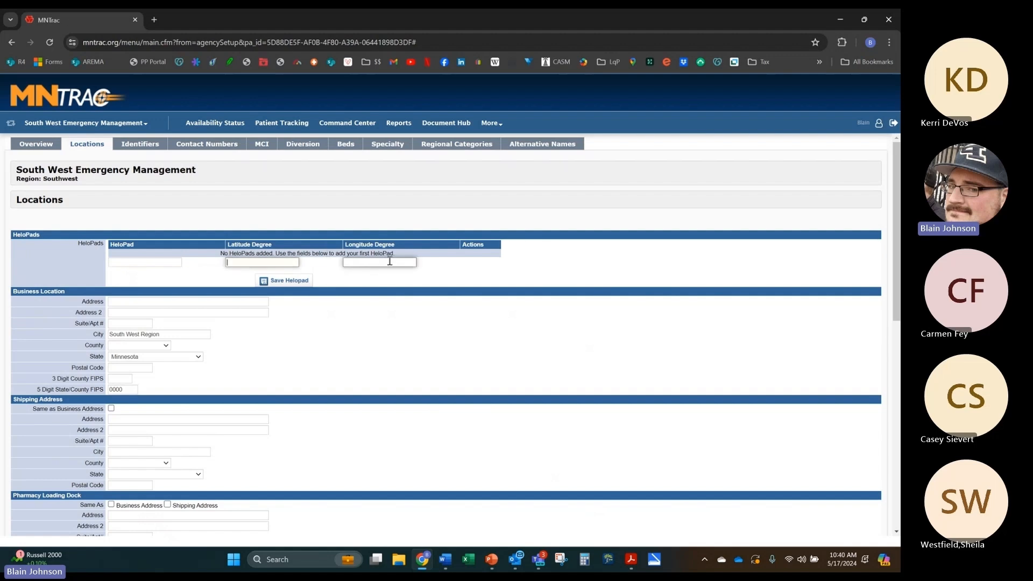
click(147, 301)
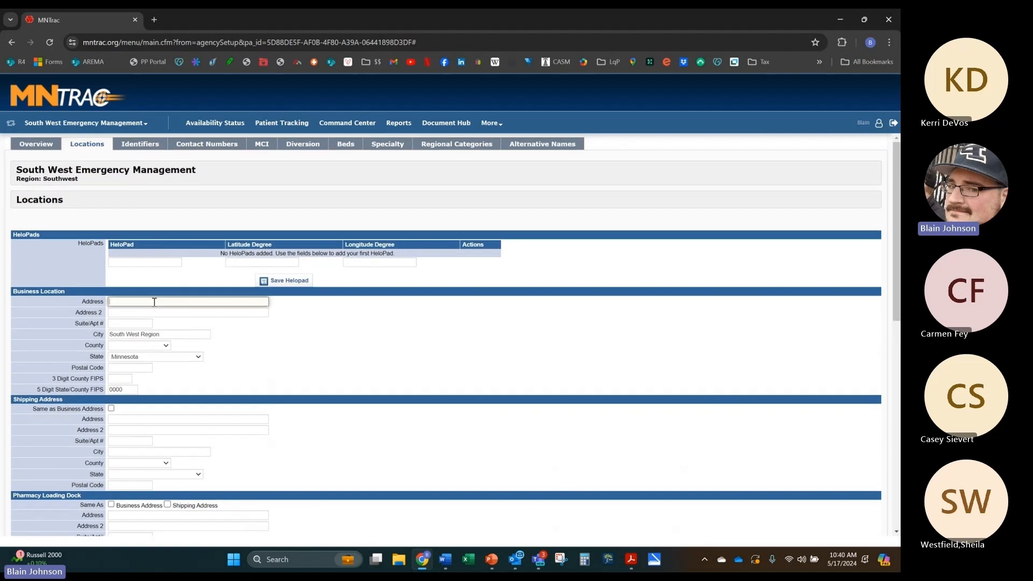
scroll(158, 309, down, 3)
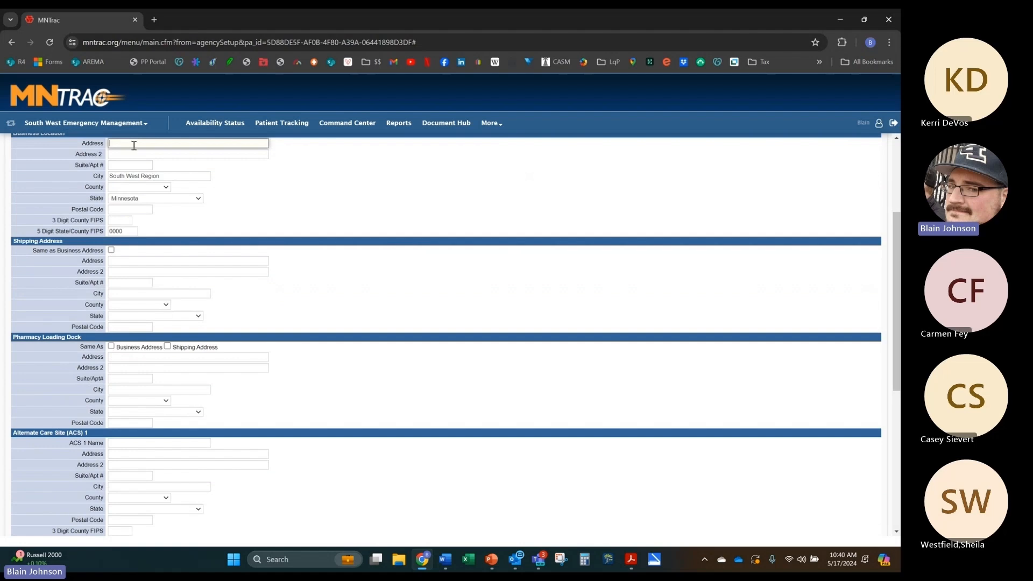
scroll(134, 145, up, 1)
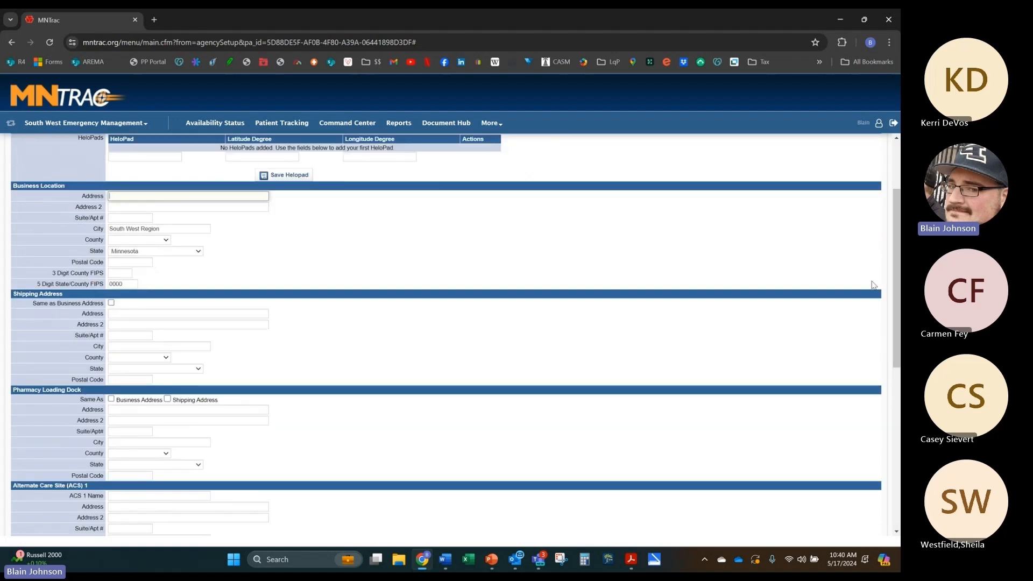
scroll(287, 200, down, 3)
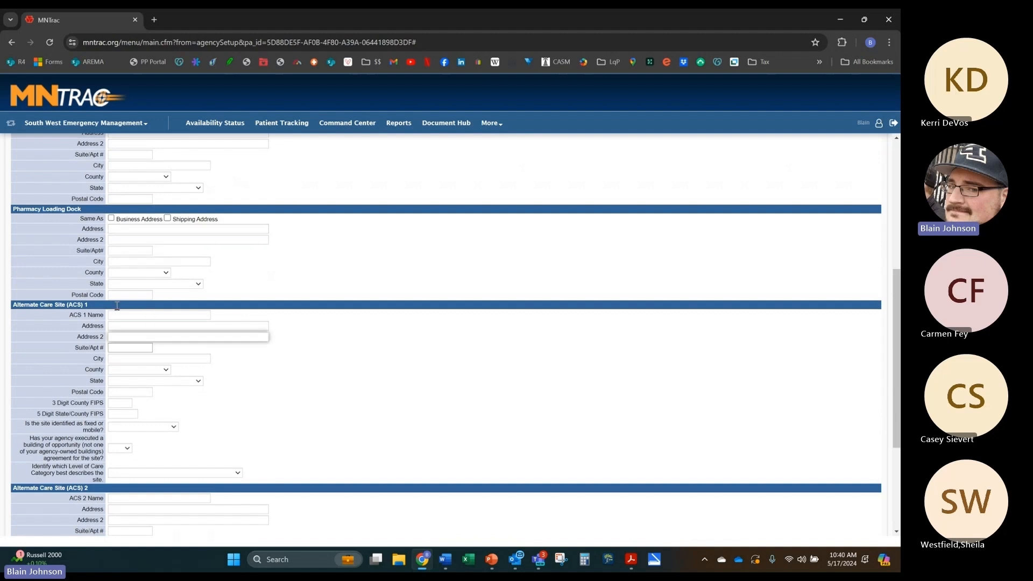
click(153, 283)
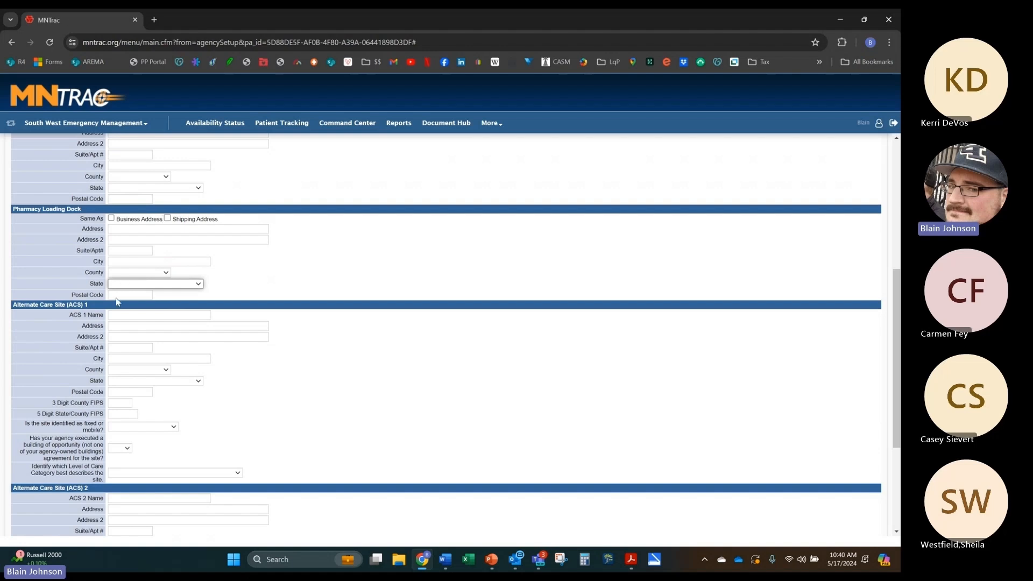
Step: Save the Locations form unchanged and move to the Identifiers section
scroll(120, 301, down, 3)
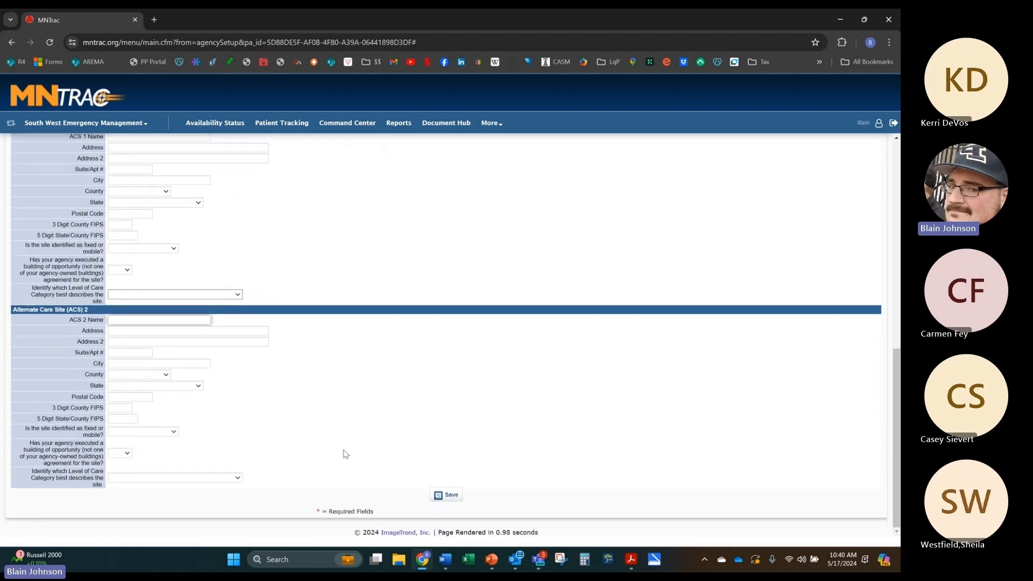
click(443, 496)
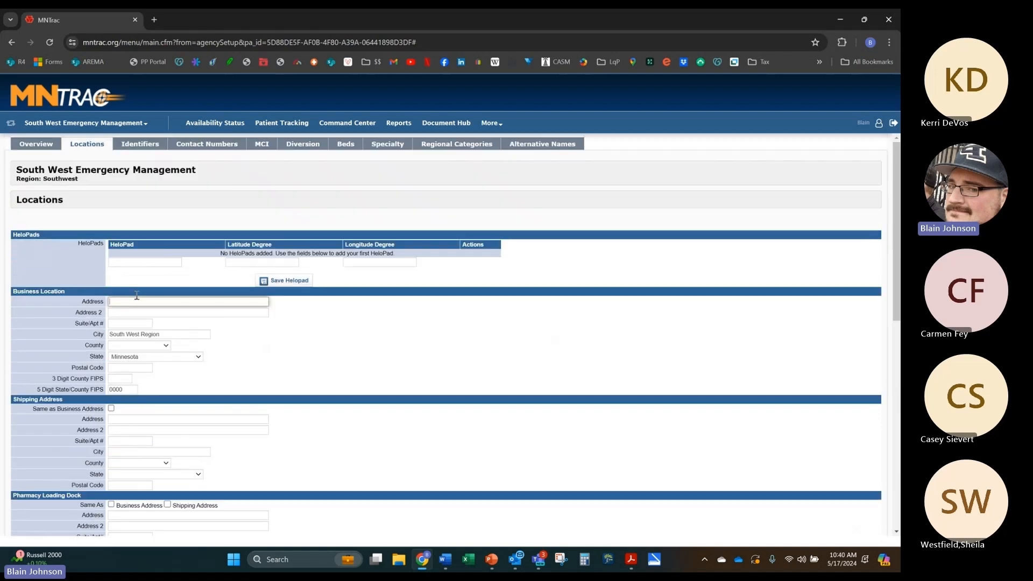
scroll(215, 333, down, 1)
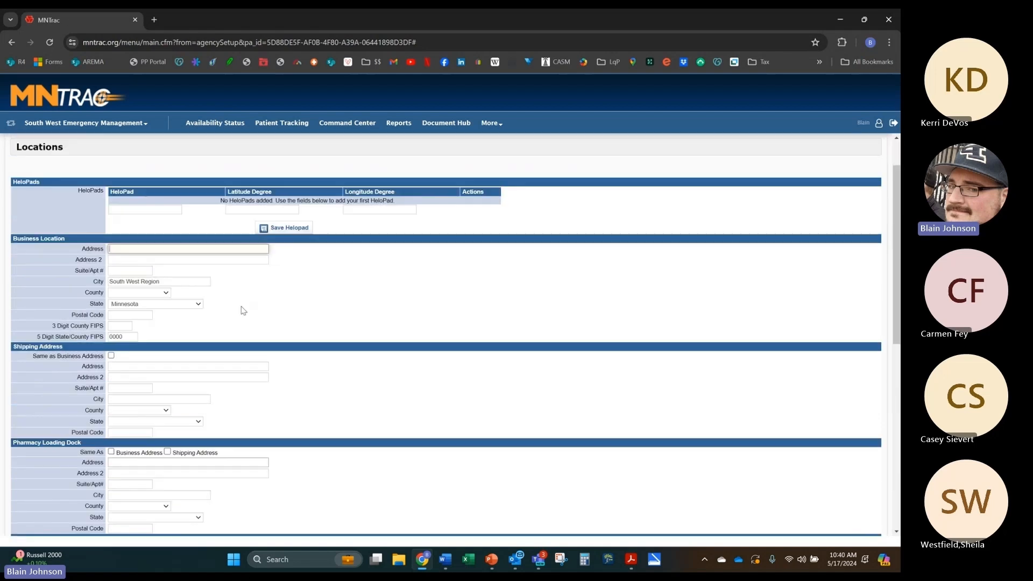
scroll(201, 279, up, 1)
click(145, 149)
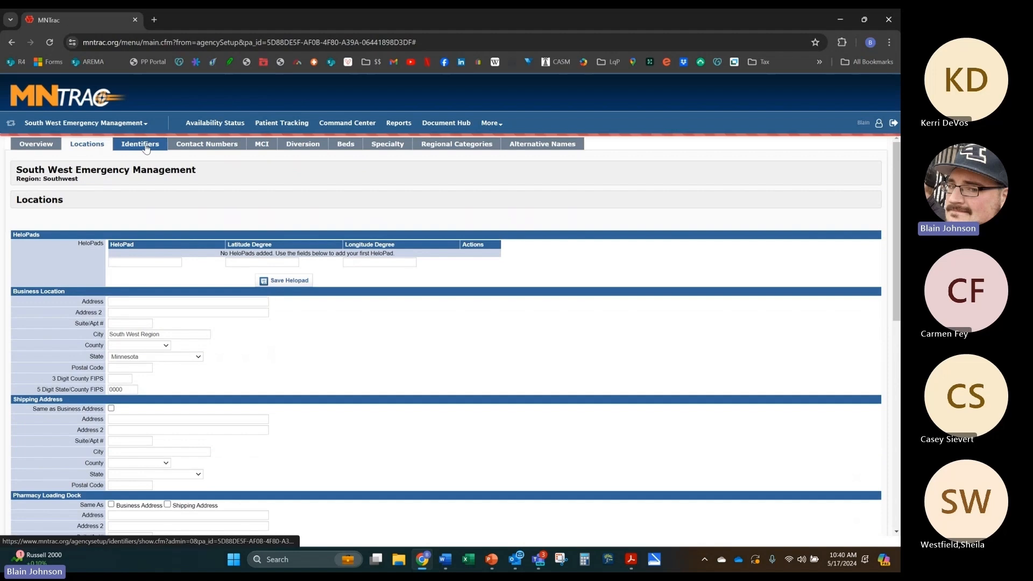
Step: Add a public Cell Phone contact number for the agency and save the Agency Satellite entry
click(205, 146)
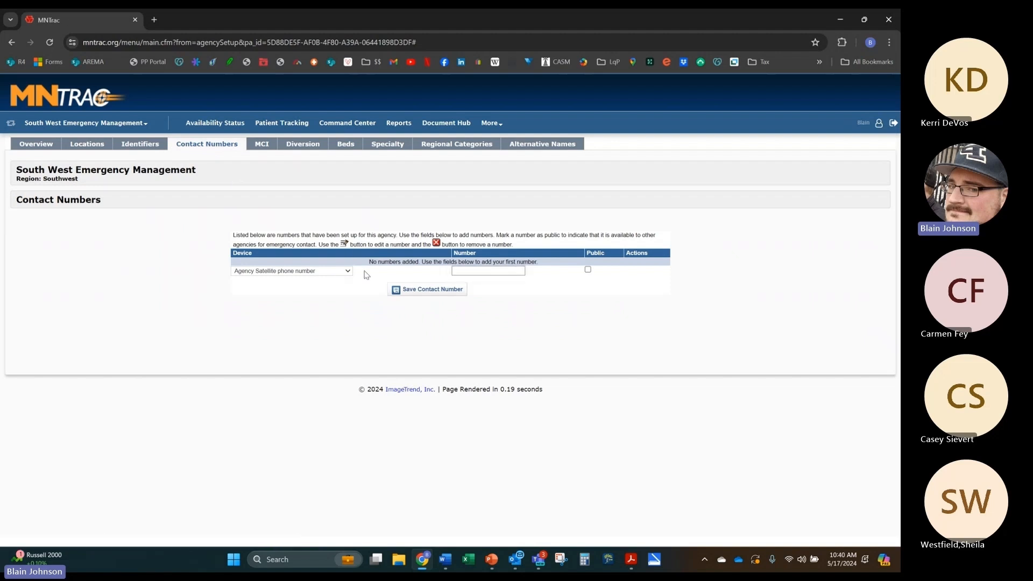
click(317, 271)
click(303, 296)
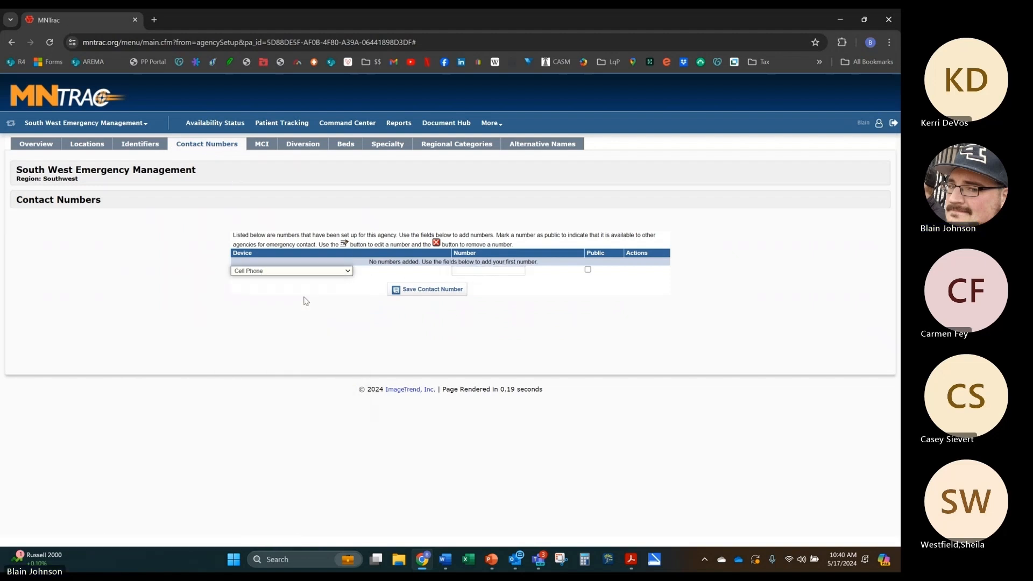
click(323, 274)
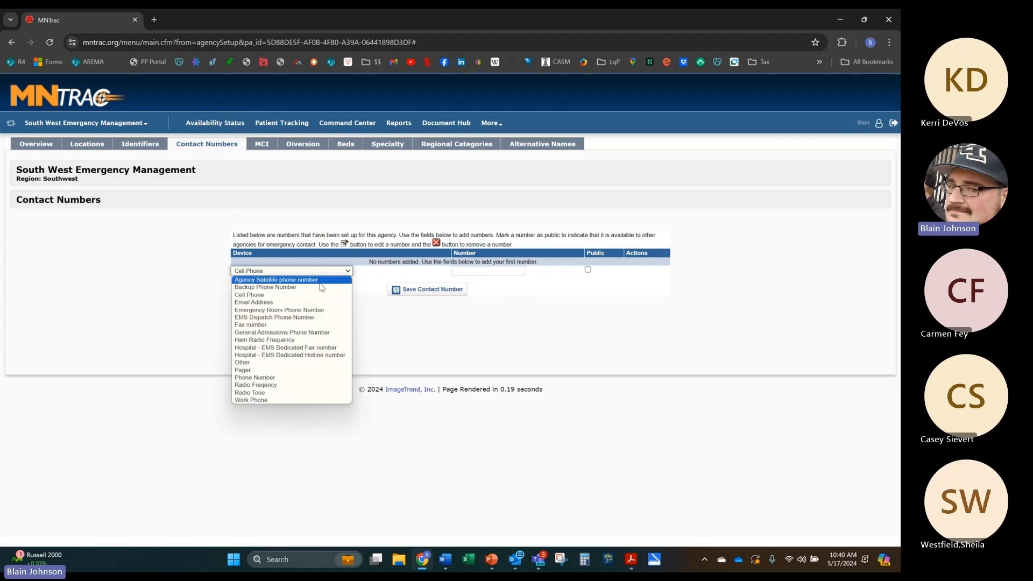
click(301, 295)
click(487, 270)
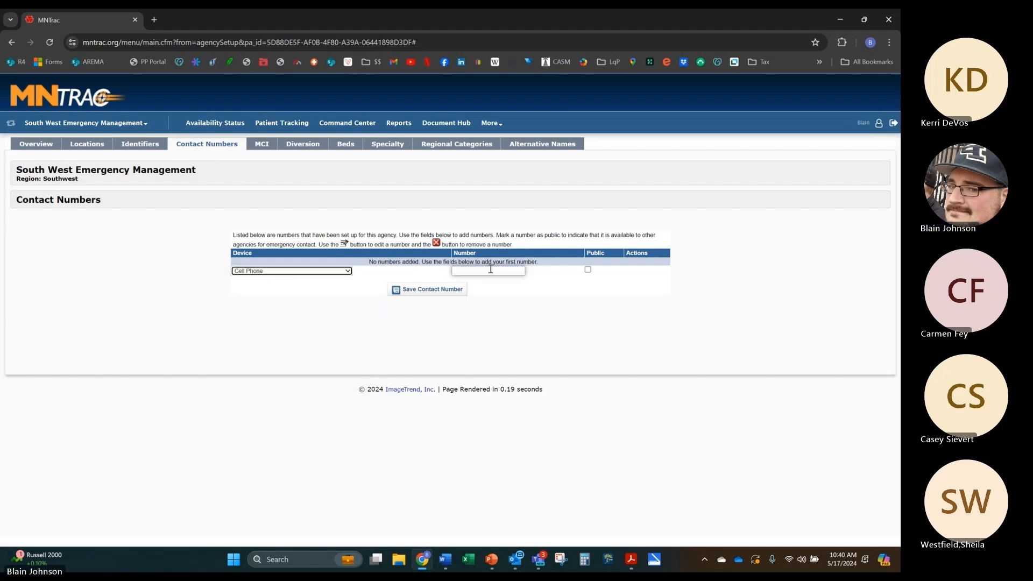
click(588, 269)
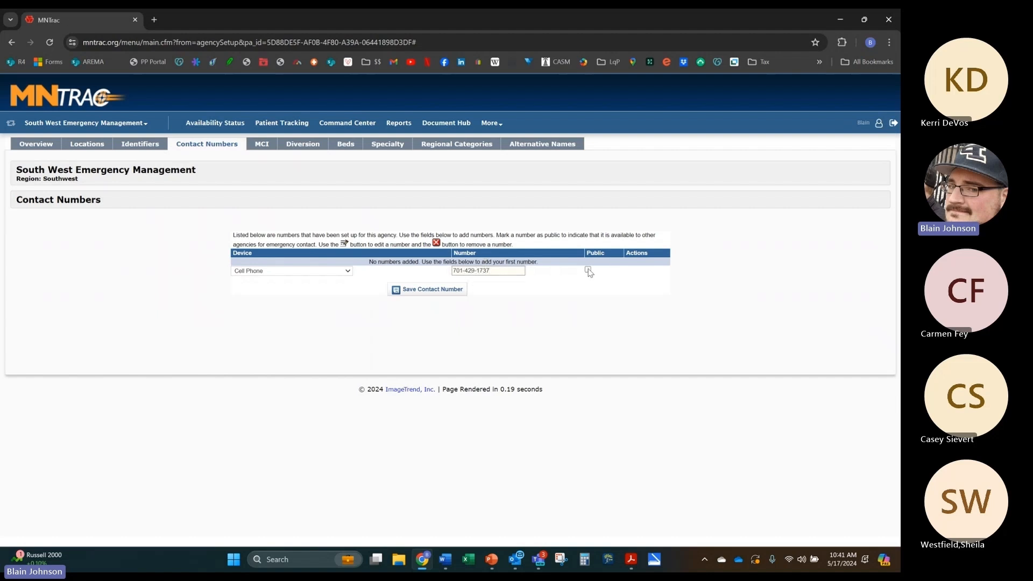
click(416, 290)
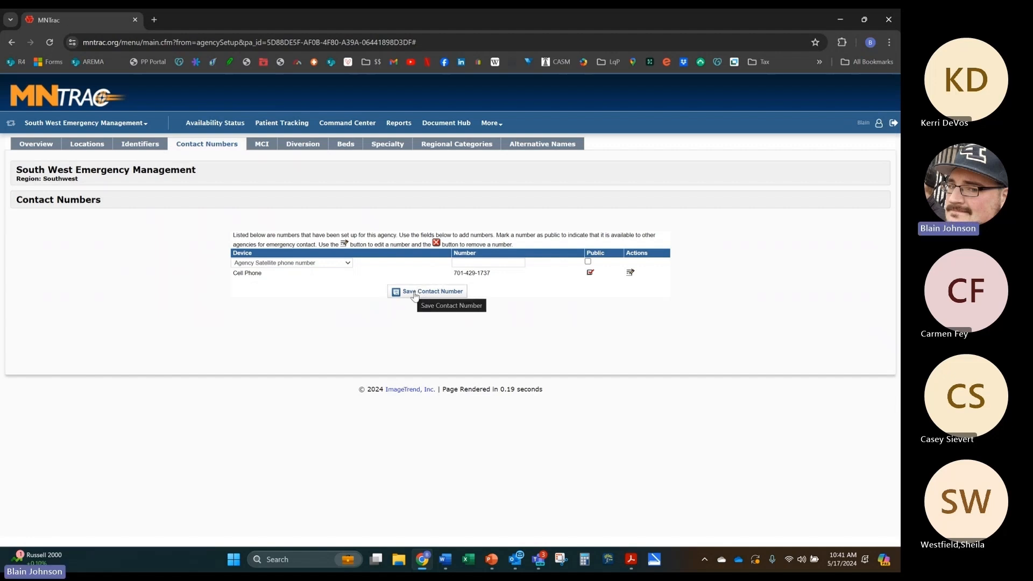
click(415, 294)
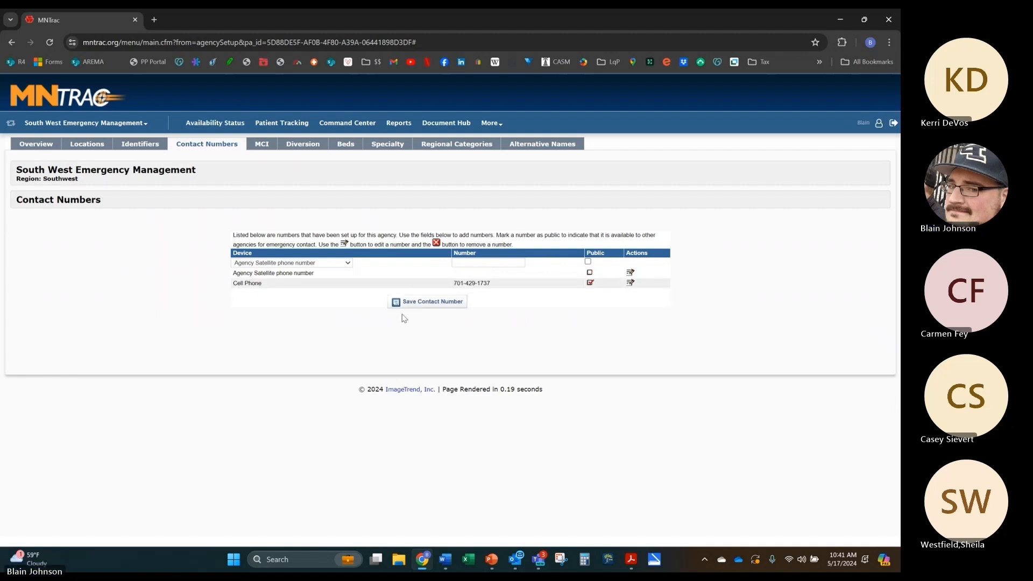
click(269, 146)
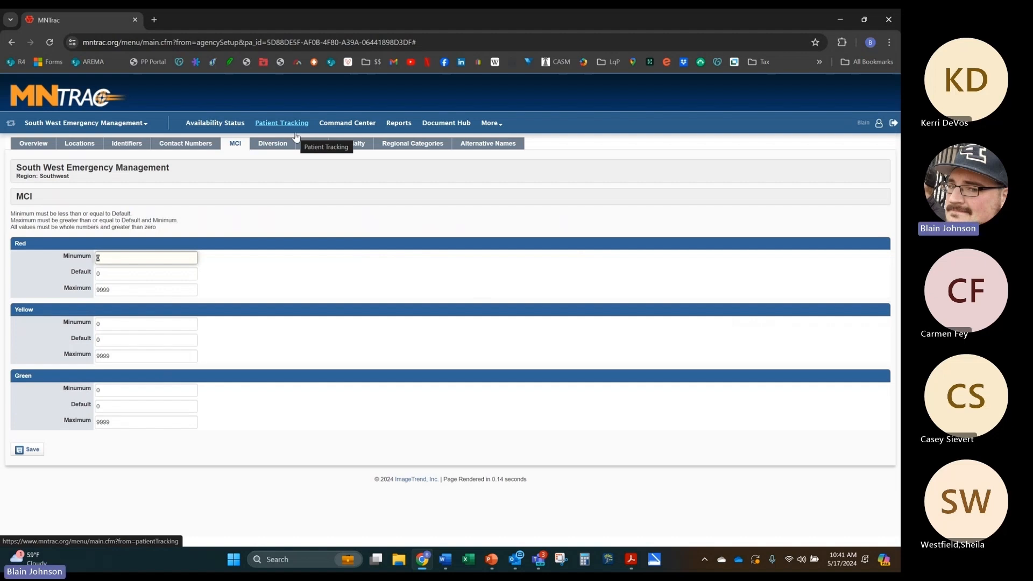
Step: Browse the agency's Diversion and Specialty settings unchanged, ending on the Beds setup
click(308, 147)
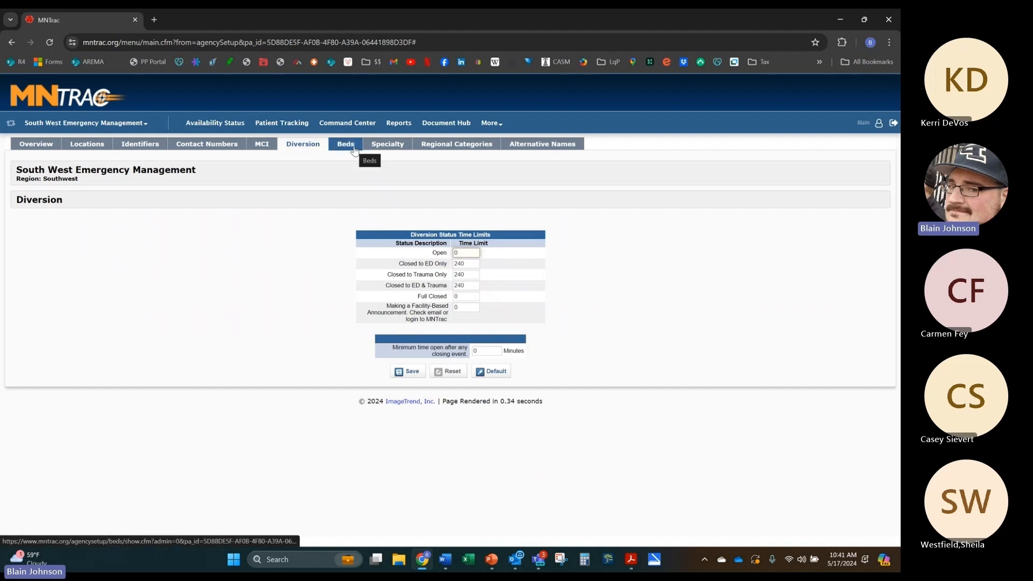
click(385, 150)
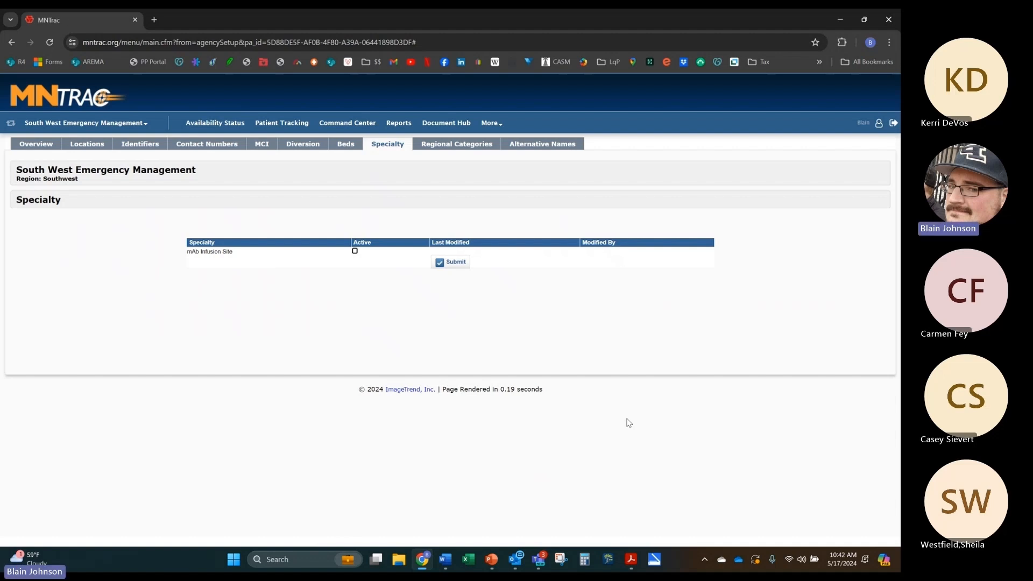
click(345, 146)
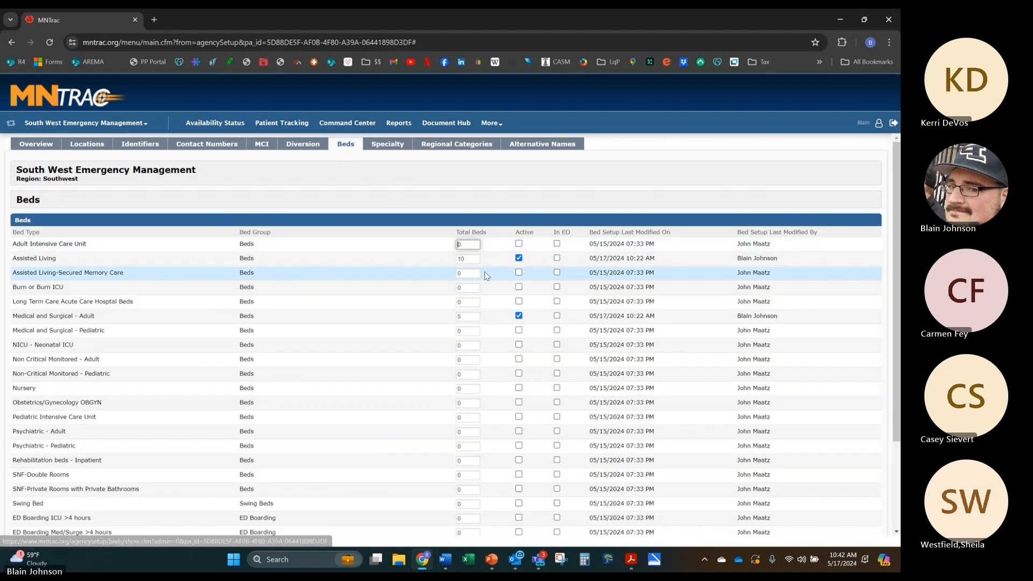
Step: Mark Adult Intensive Care Unit beds active, view Alternative Names, then return to Overview
scroll(465, 277, down, 1)
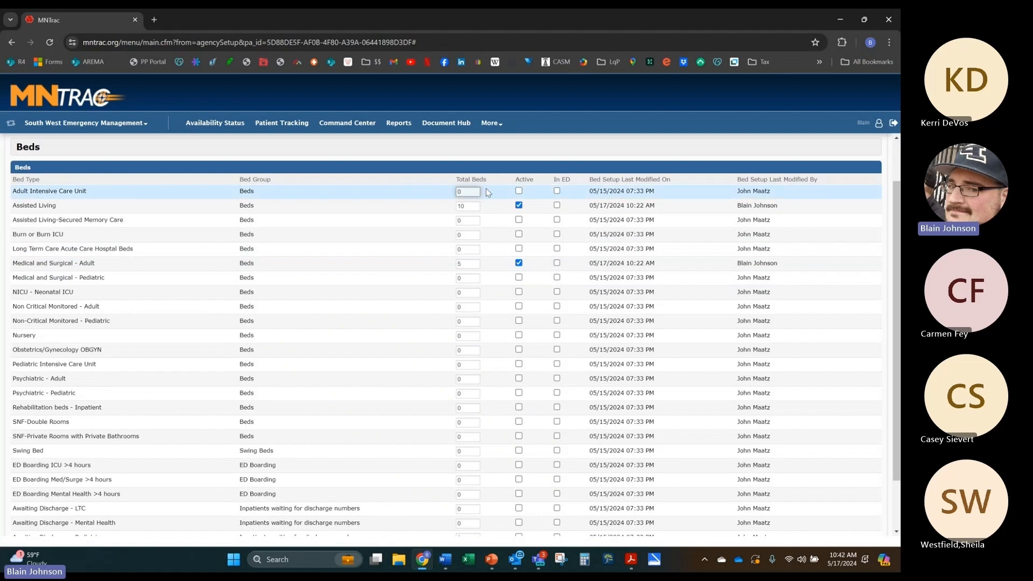
click(519, 190)
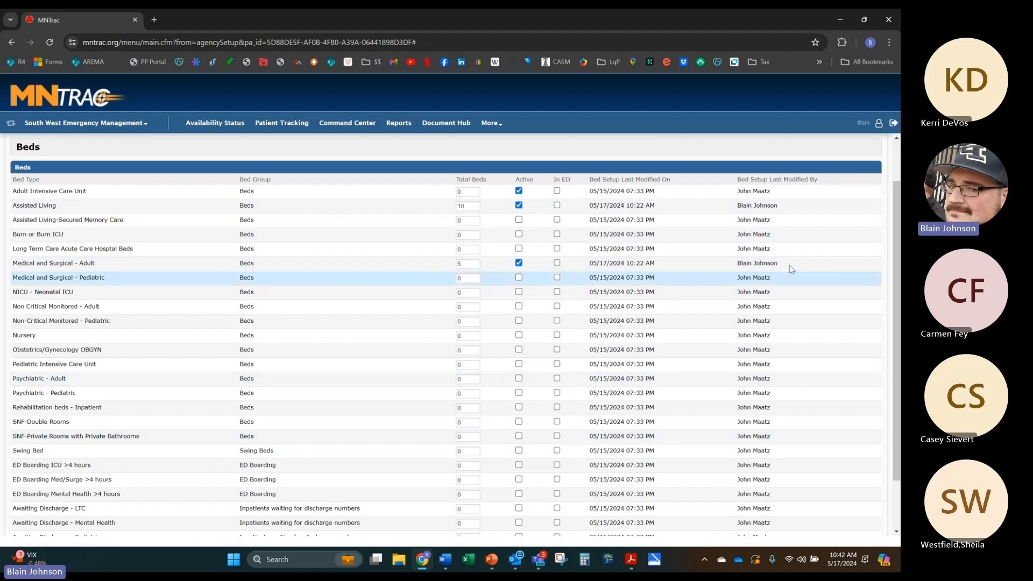
drag(897, 200, 890, 146)
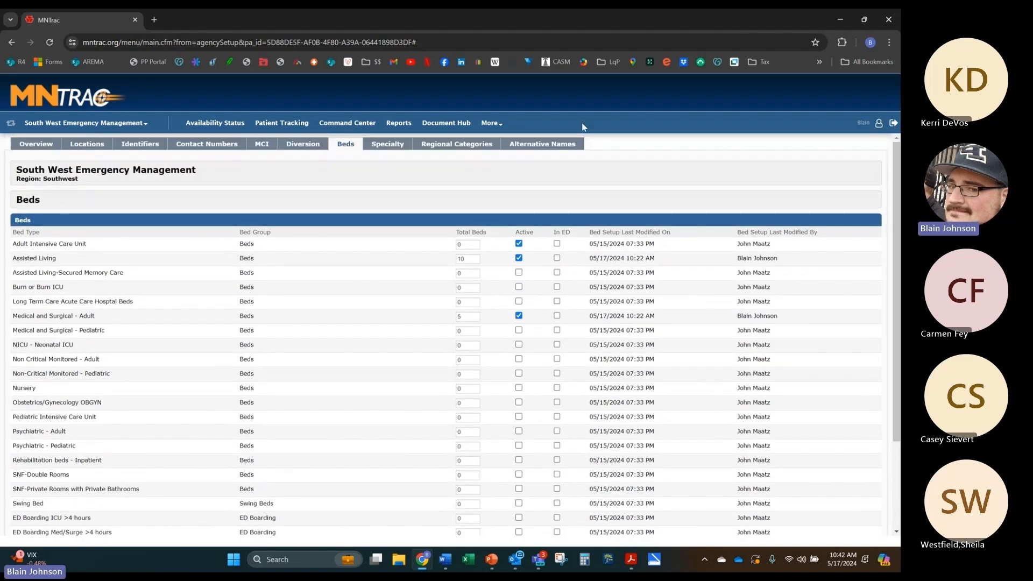
click(547, 147)
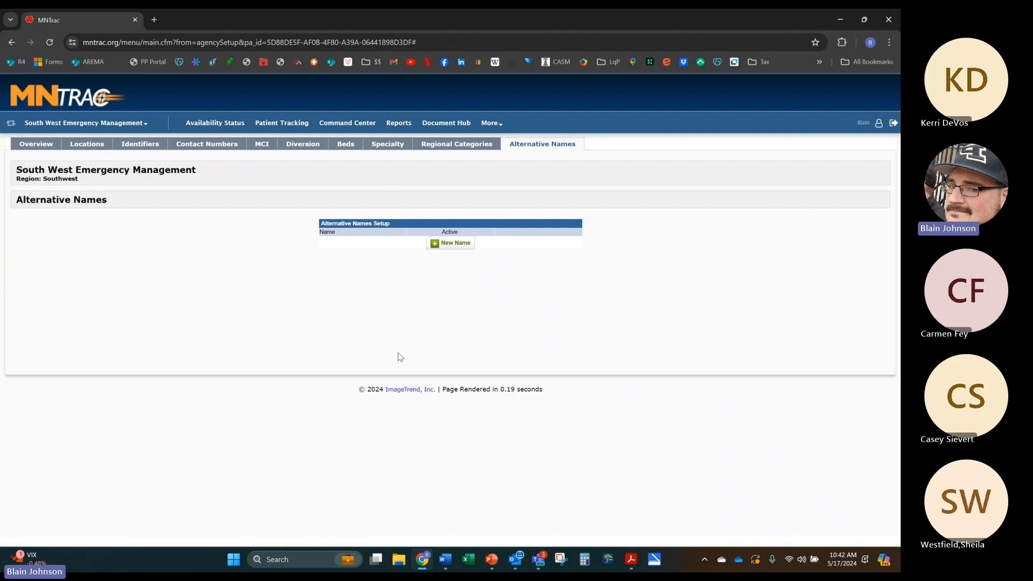
click(22, 145)
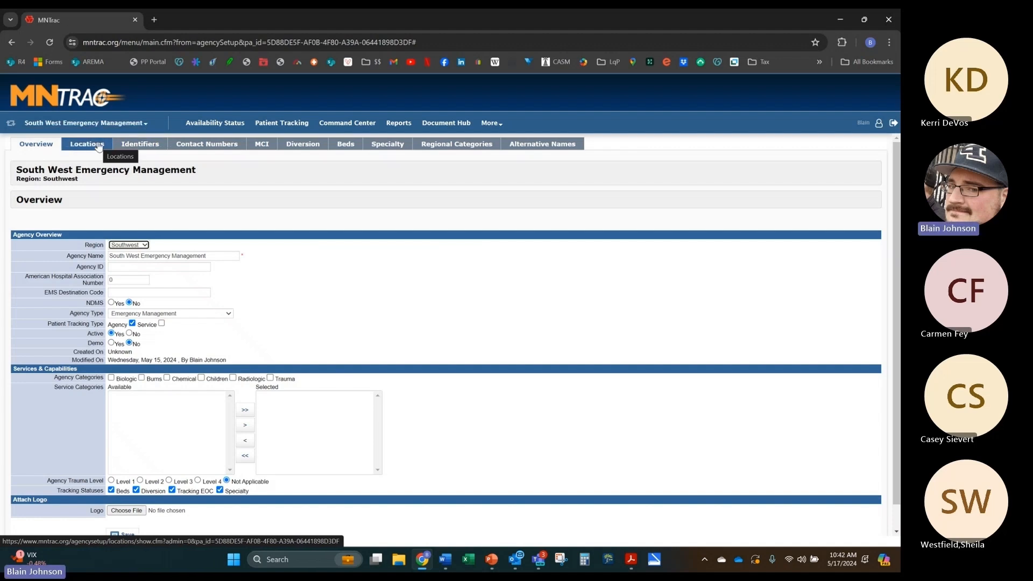
Step: Try Switch Agency with the Region filter, then go to the Command Center rooms list
click(144, 124)
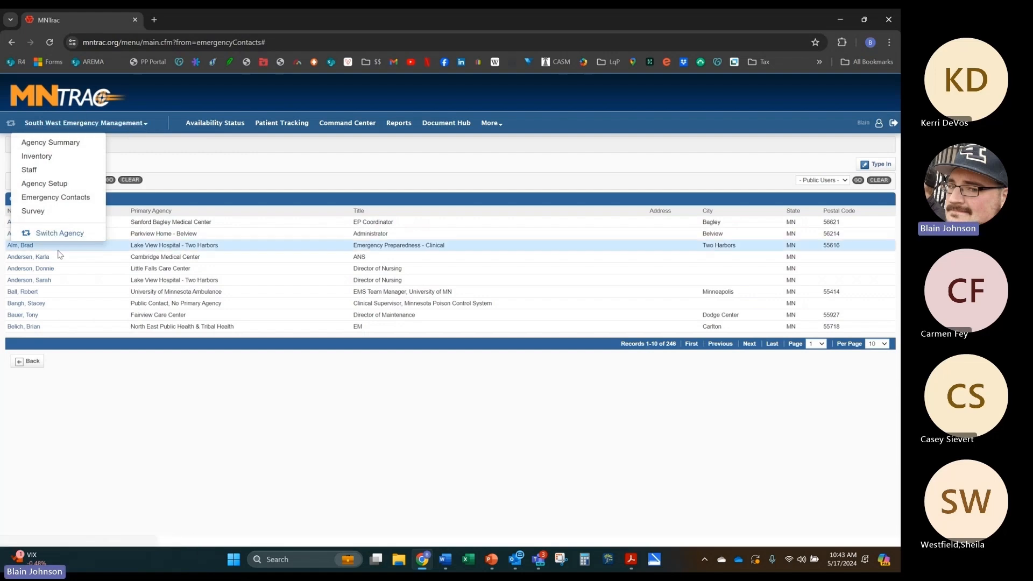
click(60, 233)
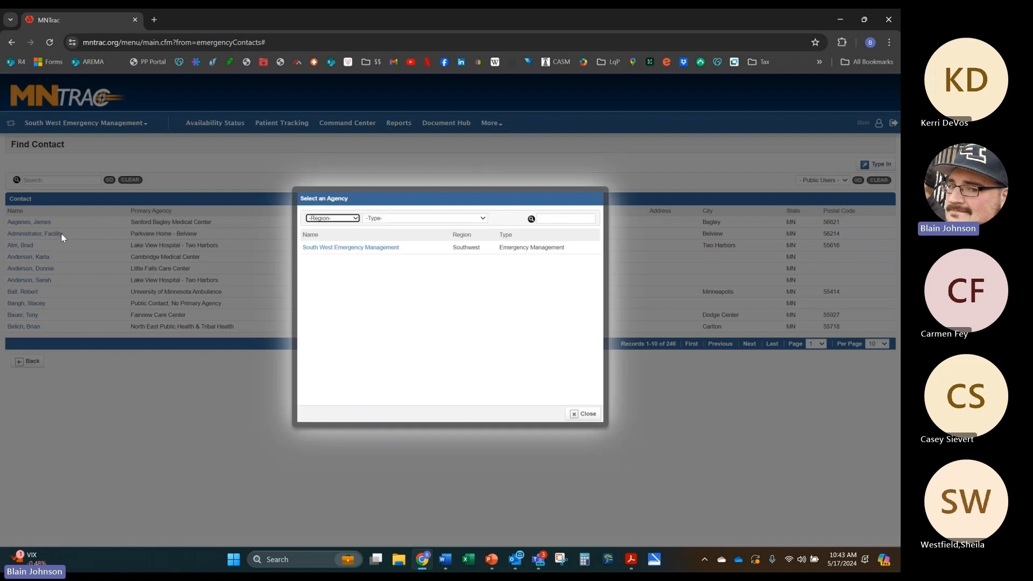
click(348, 222)
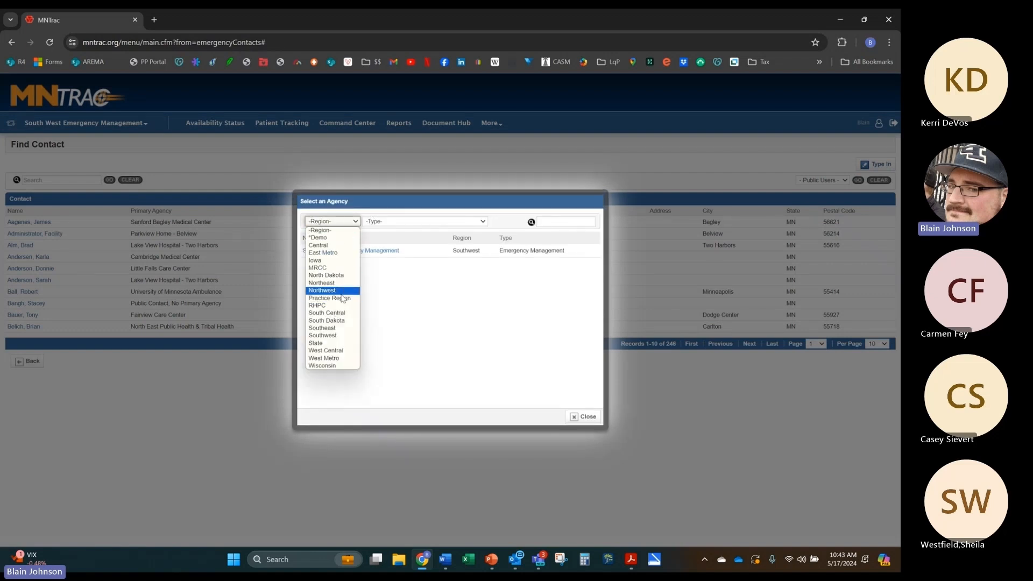
click(347, 124)
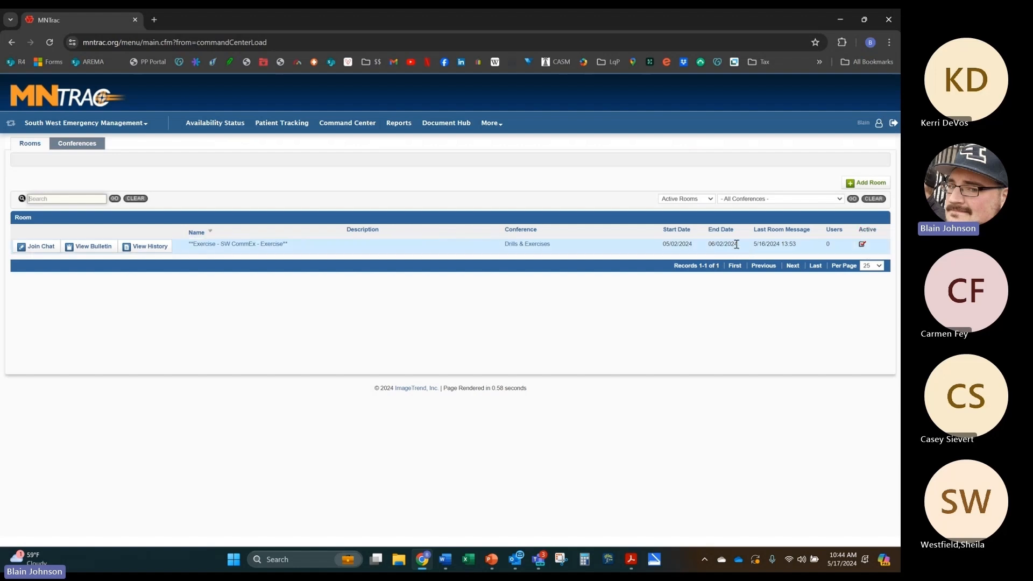
Step: Open the SW CommEx exercise room for editing and review its name and description
click(196, 245)
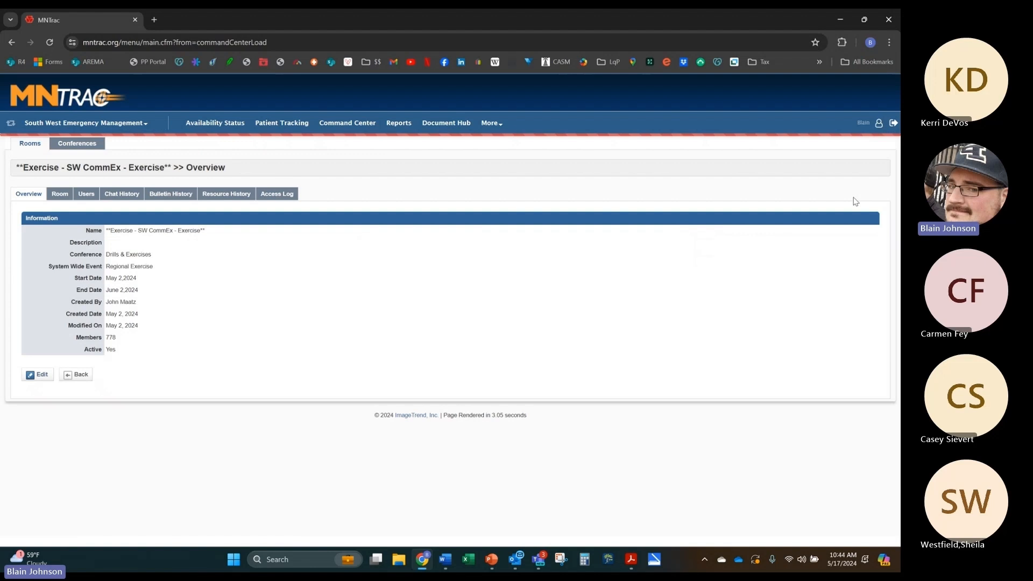
click(39, 374)
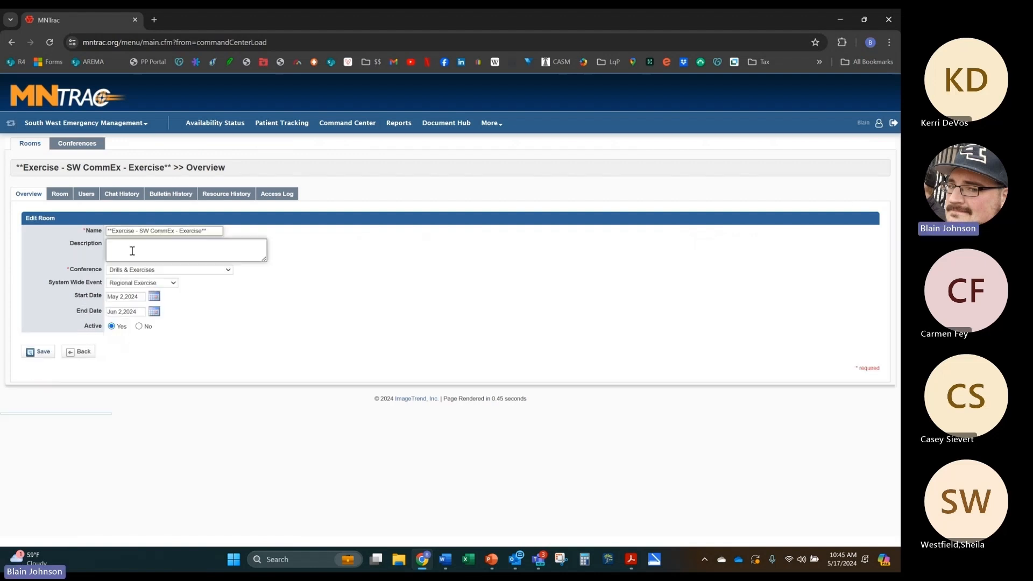
triple_click(136, 230)
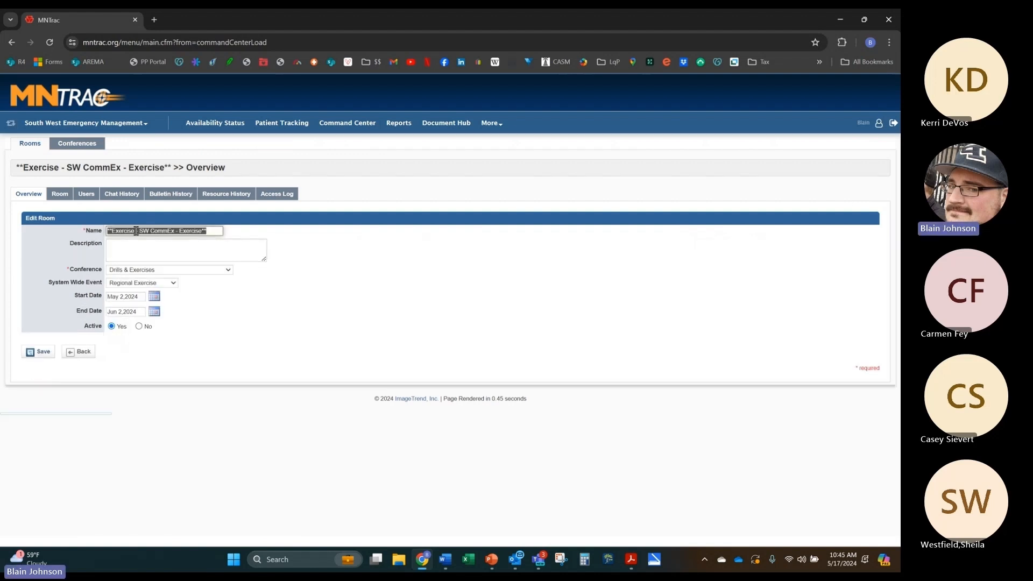
click(136, 243)
double_click(151, 232)
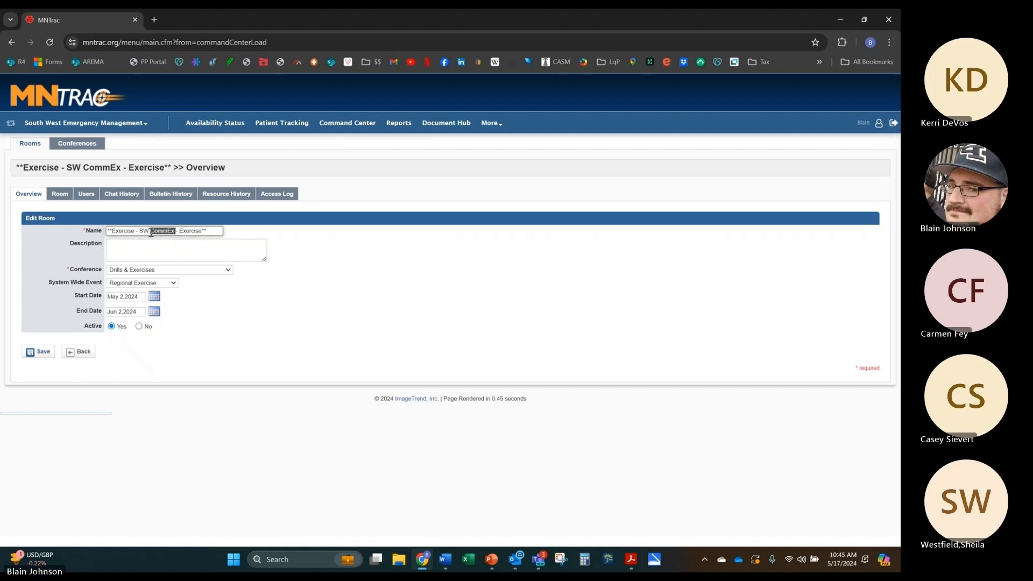
click(191, 252)
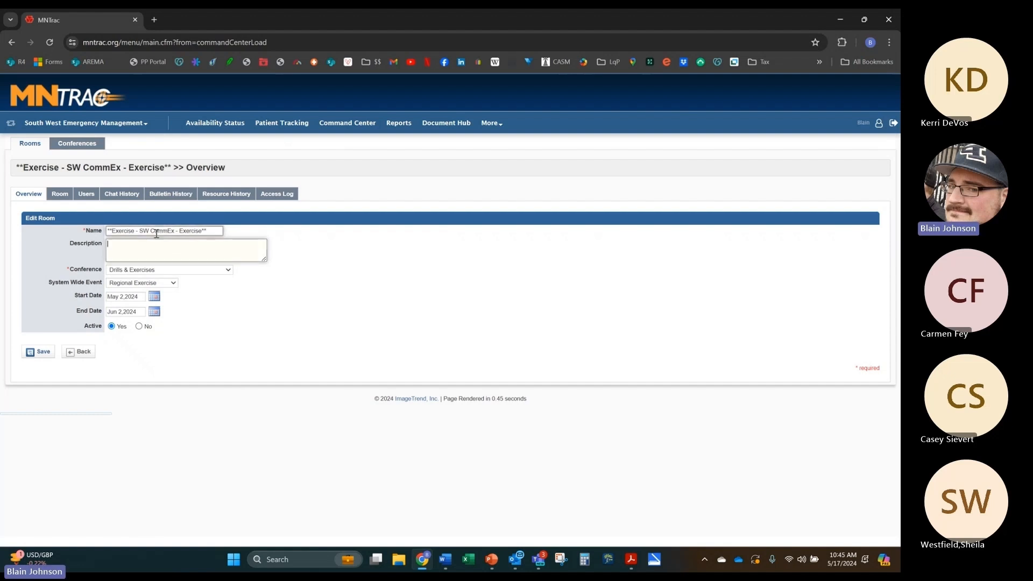
click(156, 232)
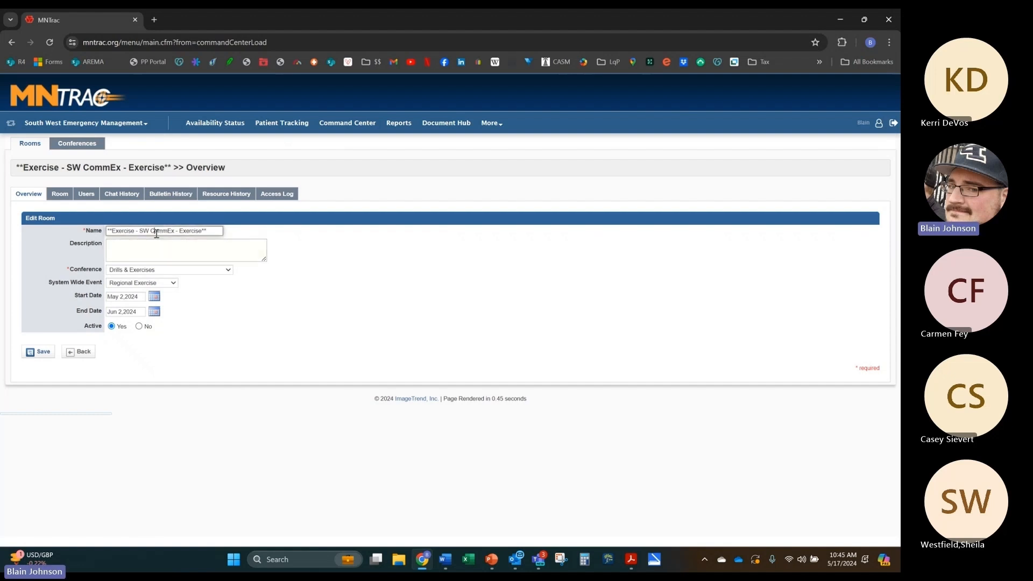
Step: Check the Conference and System Wide Event choices unchanged, then open the room's live view
click(162, 269)
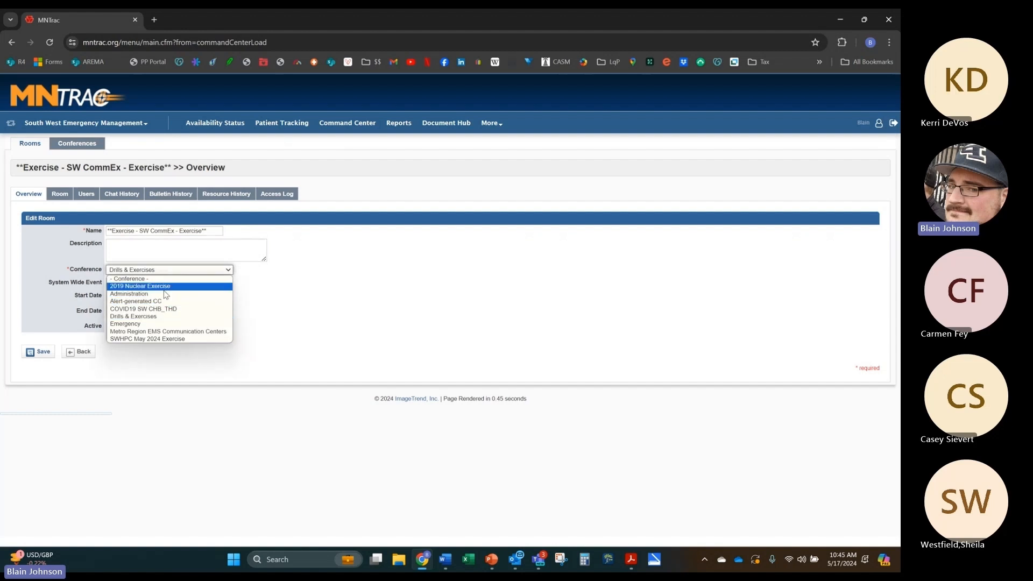
click(289, 307)
click(144, 283)
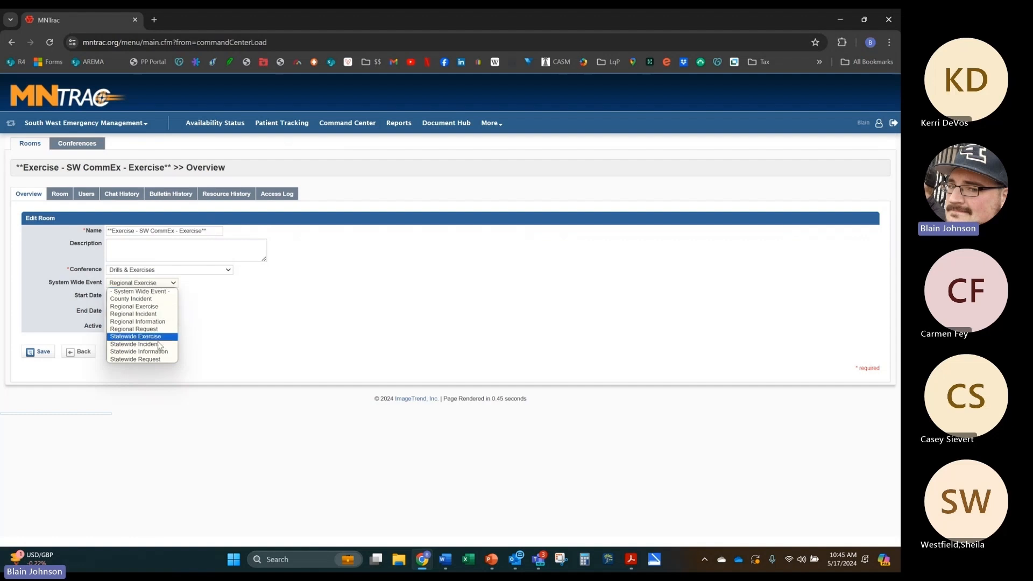
click(205, 307)
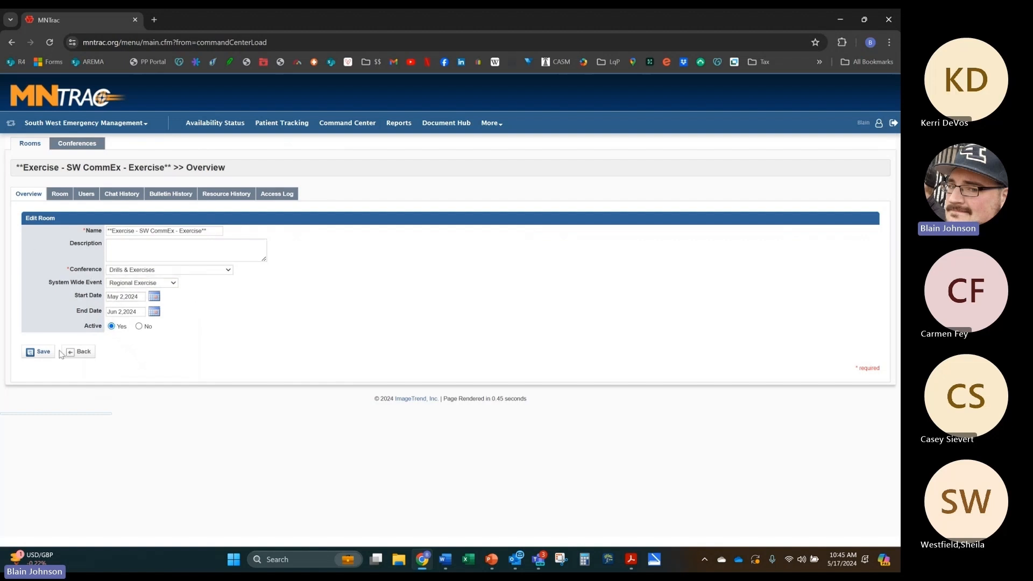
click(60, 195)
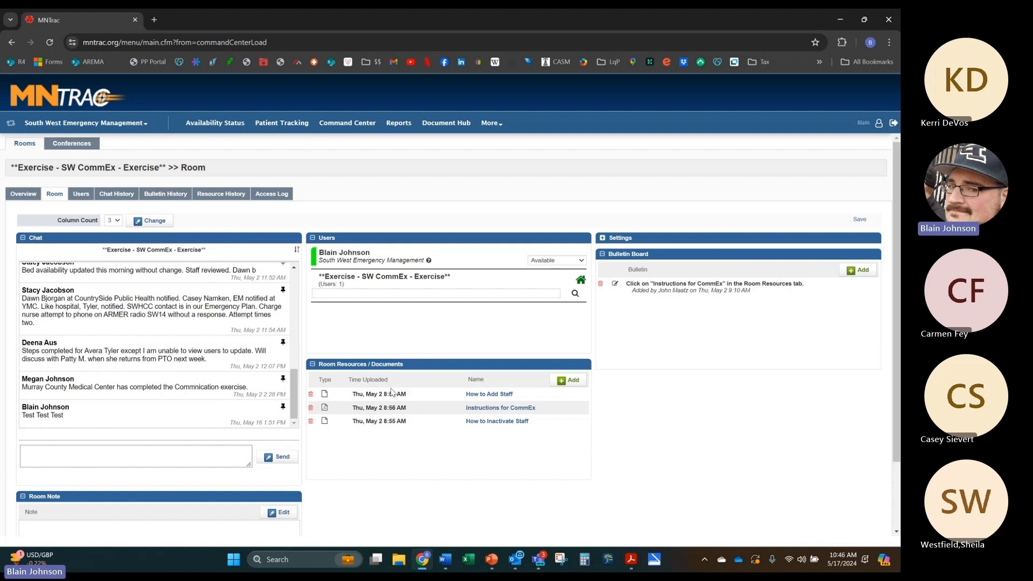
Step: Move the Room Resources panel above Users, toggle display settings, and start a new bulletin
mouse_move(391, 363)
mouse_down()
mouse_move(389, 319)
mouse_move(392, 359)
mouse_up()
drag(393, 359, 400, 429)
click(602, 238)
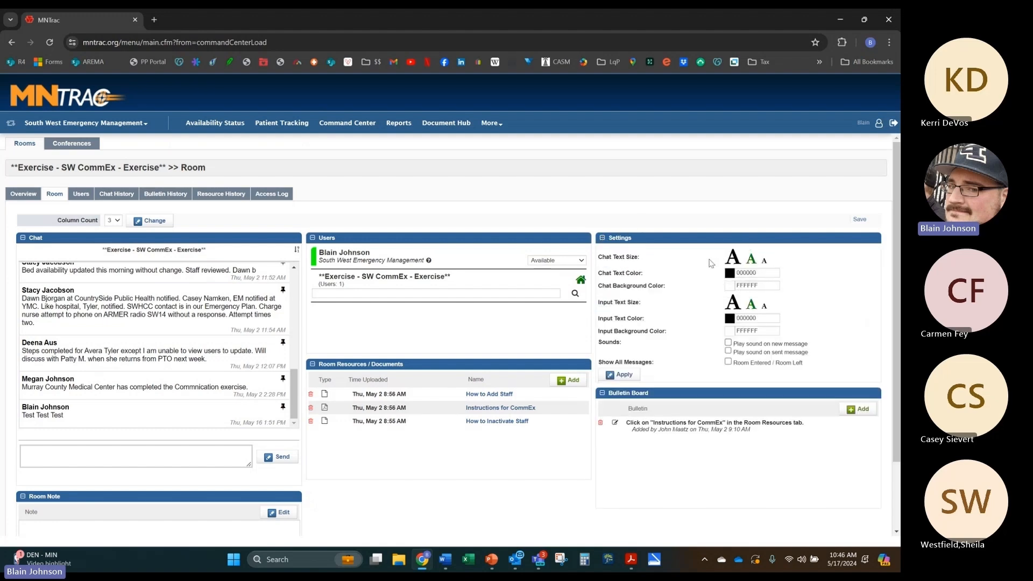
click(601, 238)
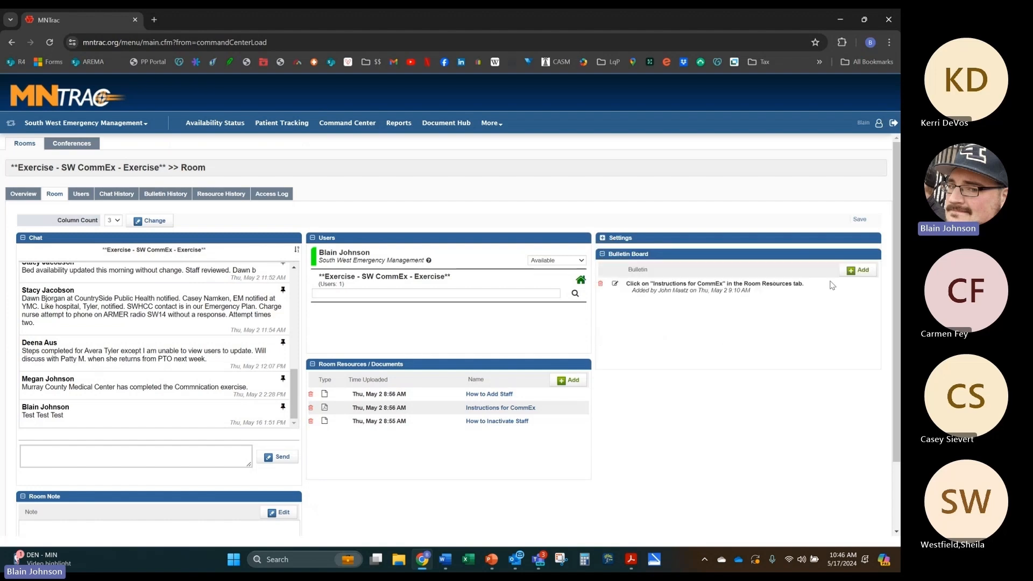
click(851, 271)
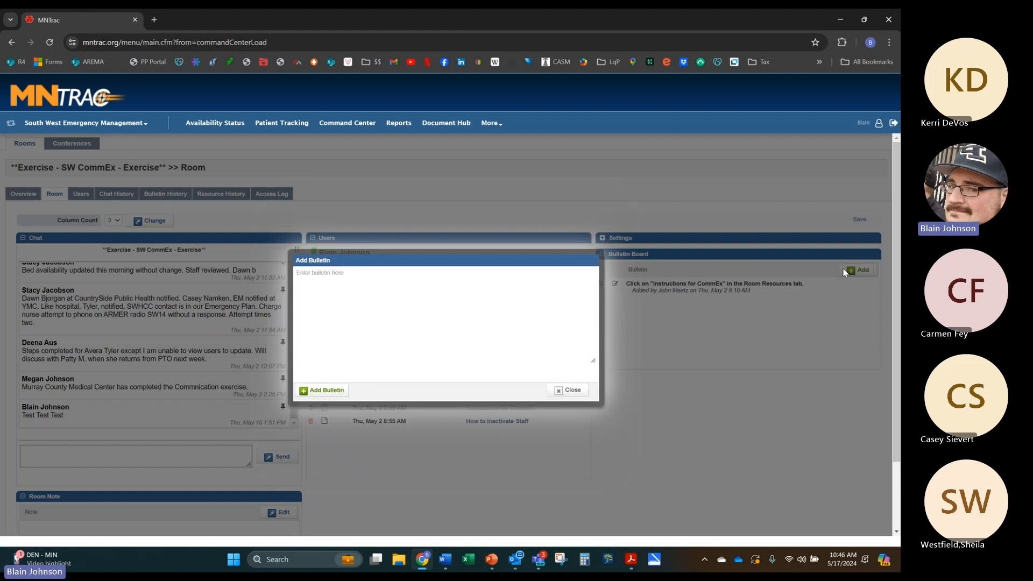
Step: Post two bulletins: 'Test Test Test' and 'New Press Release from Hospital available'
click(380, 343)
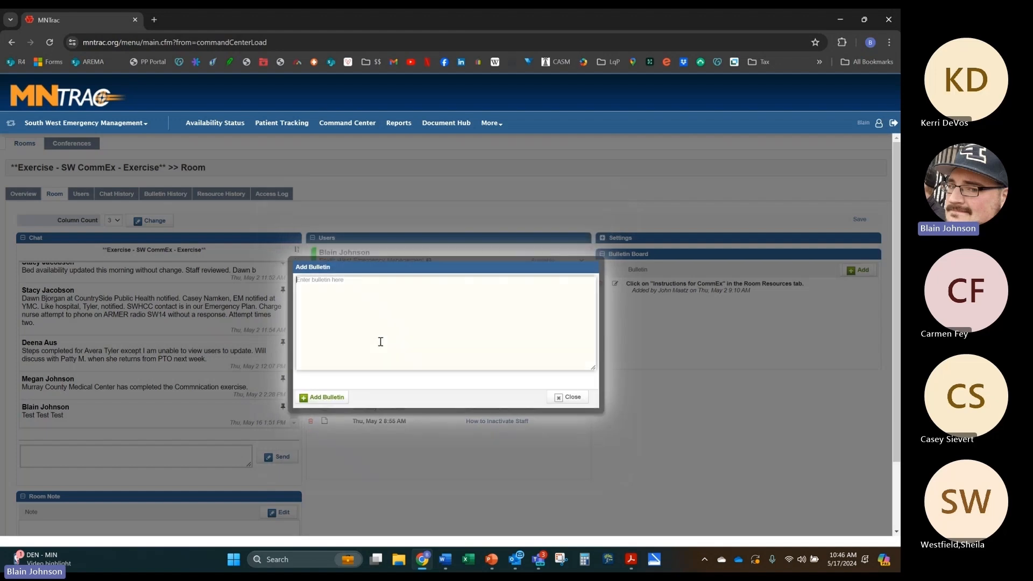
text(Test Test Test)
click(308, 402)
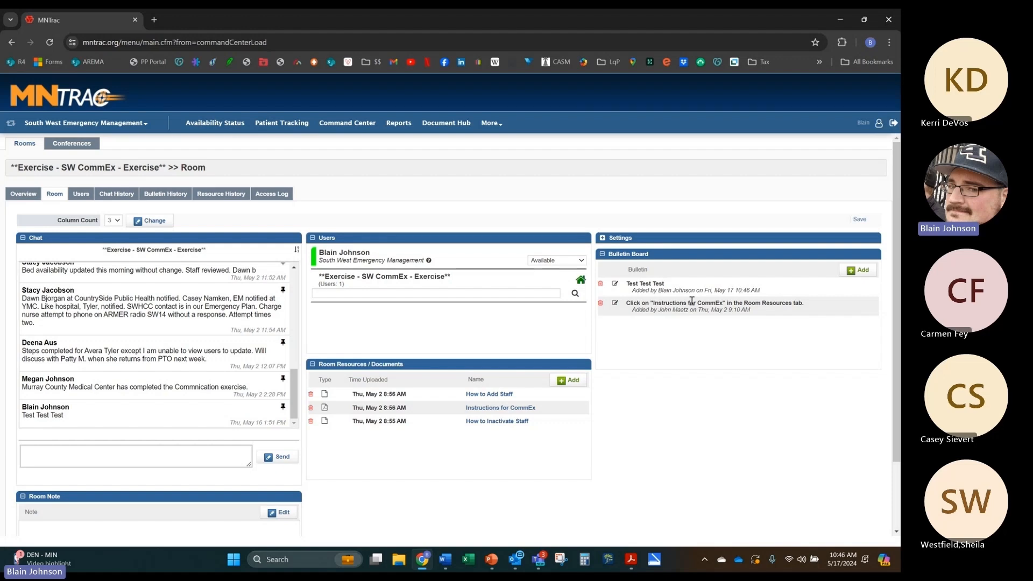
click(854, 270)
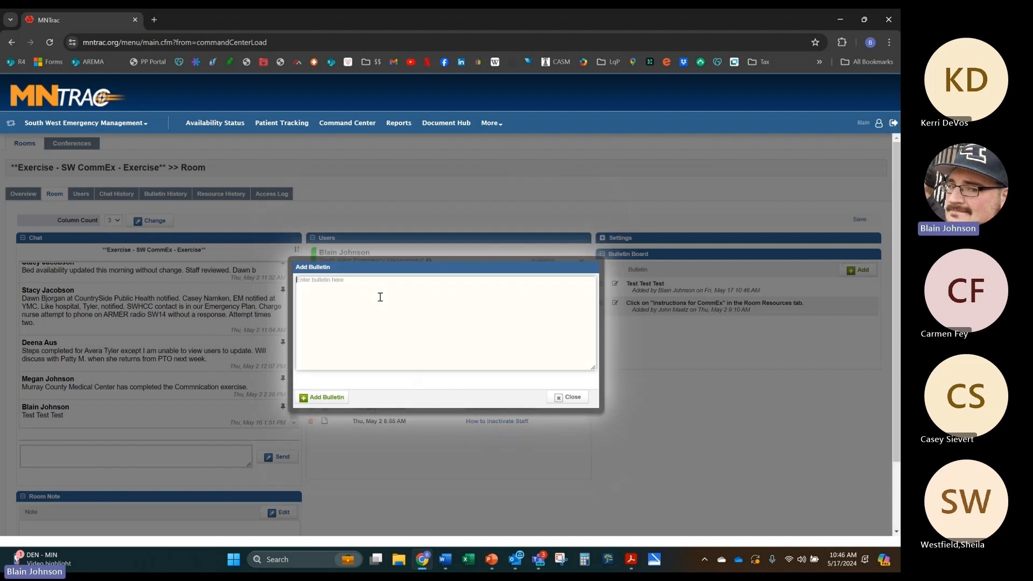
text(New Pres)
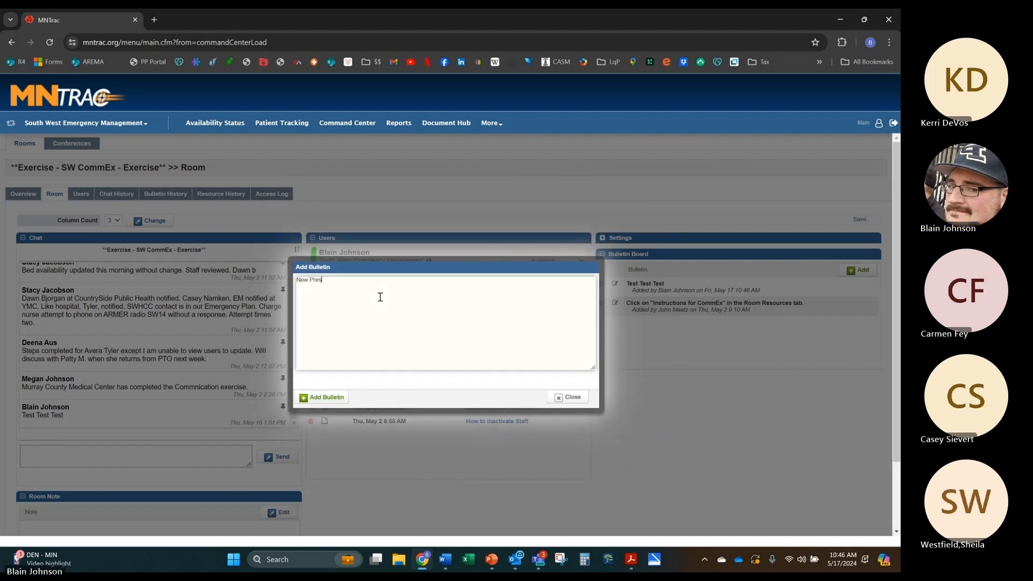
text(s Release from Hospti)
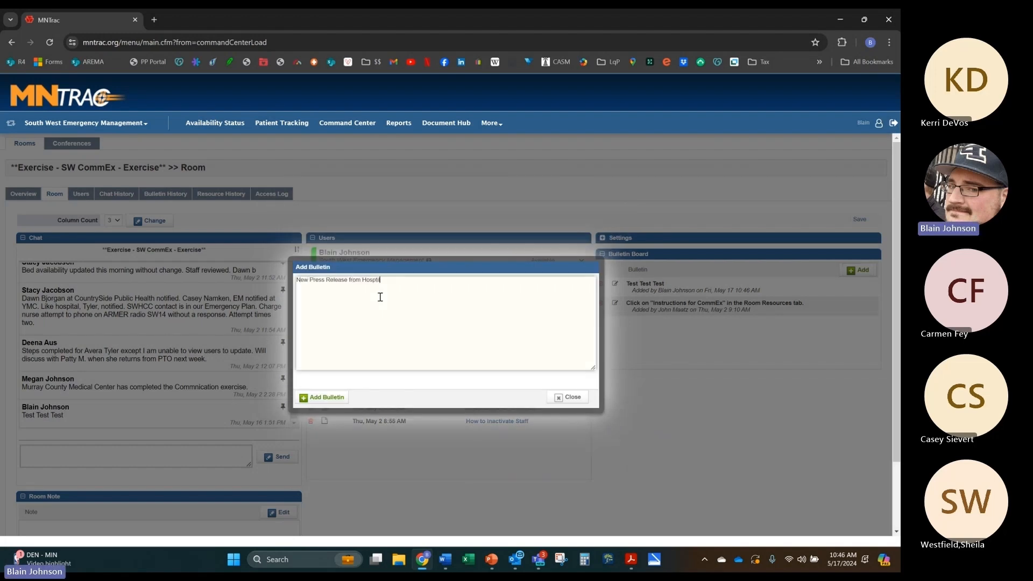
text(tal availbable)
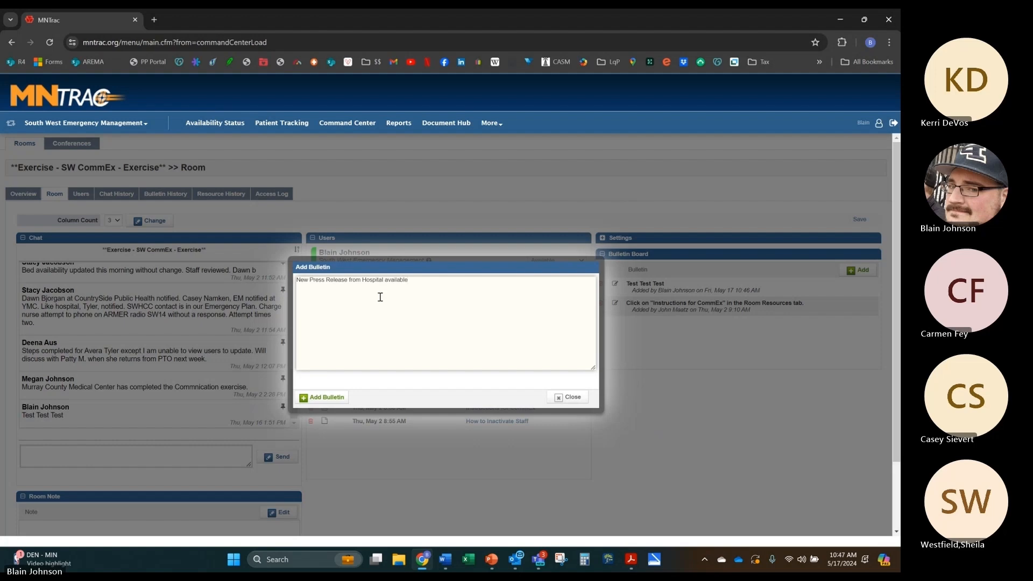
click(326, 397)
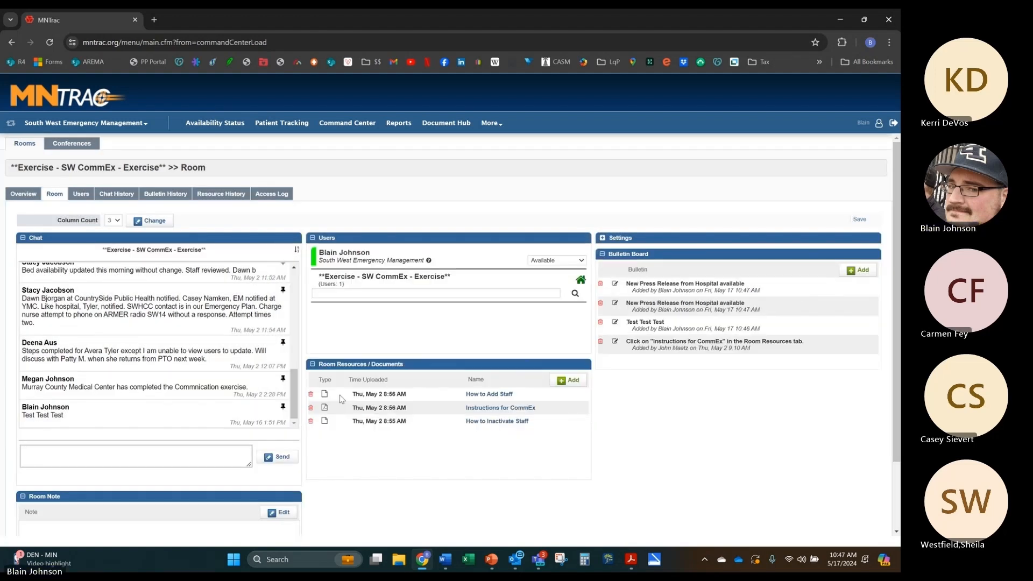
Step: Delete the duplicate press-release bulletin, giving 'Accidental Duplication' as the reason
click(600, 306)
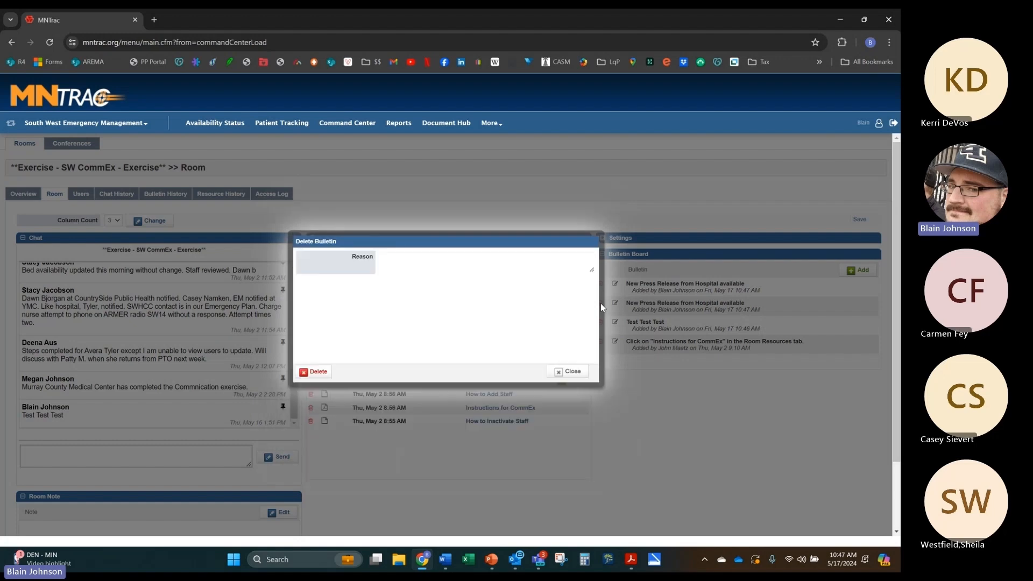
click(432, 282)
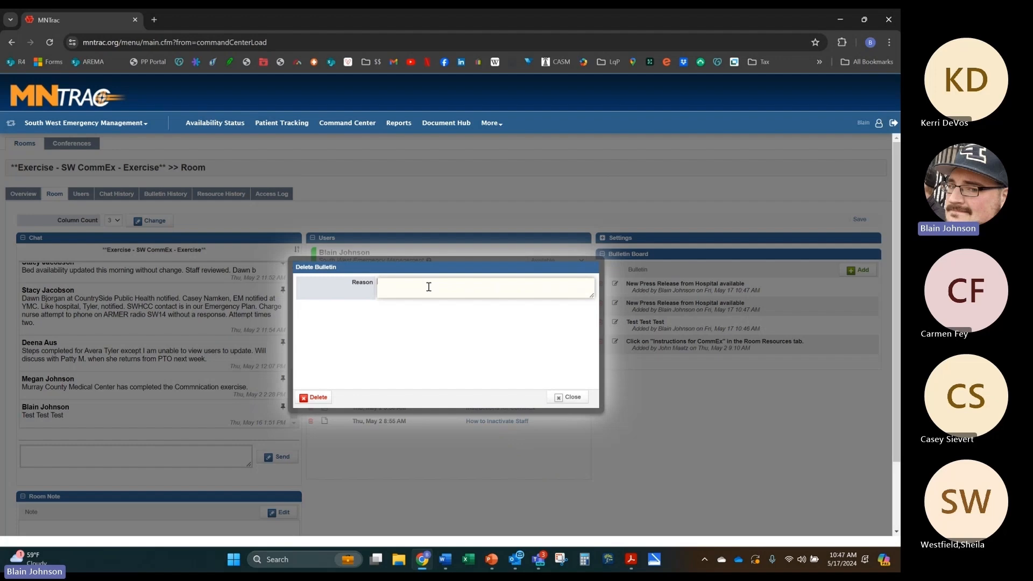
text(Accidental Duplication)
click(317, 398)
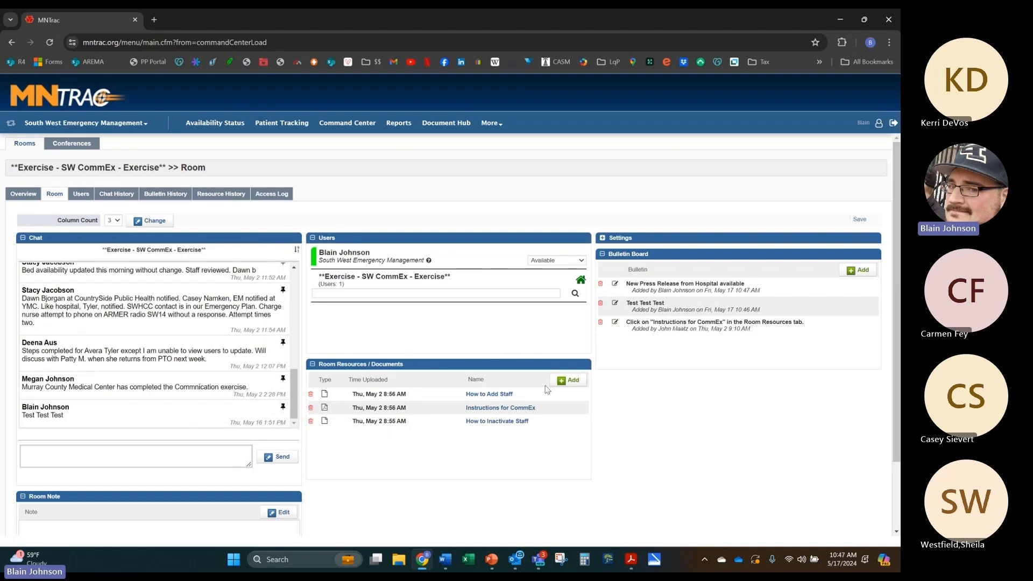
click(568, 381)
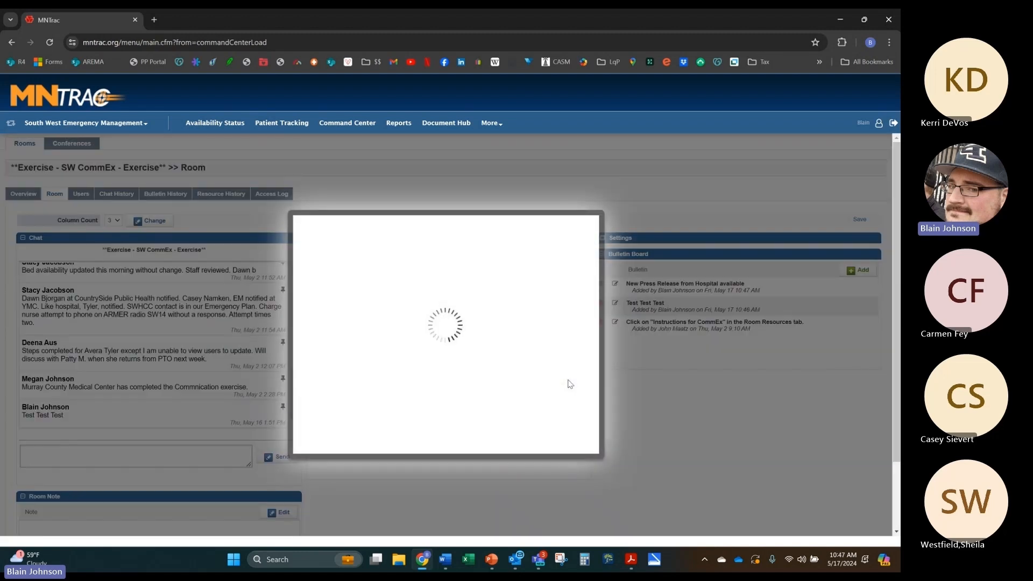
click(438, 298)
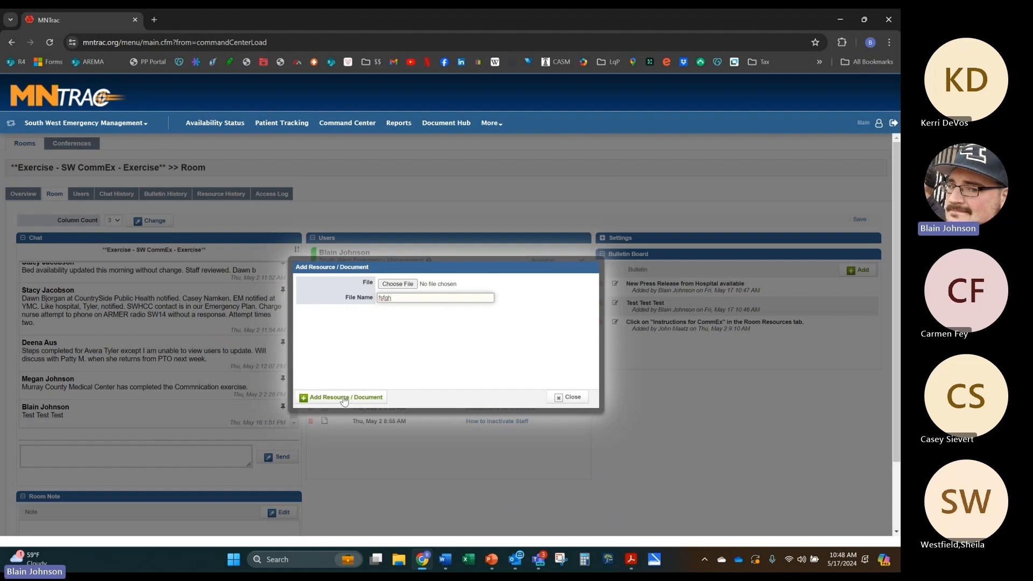
click(567, 399)
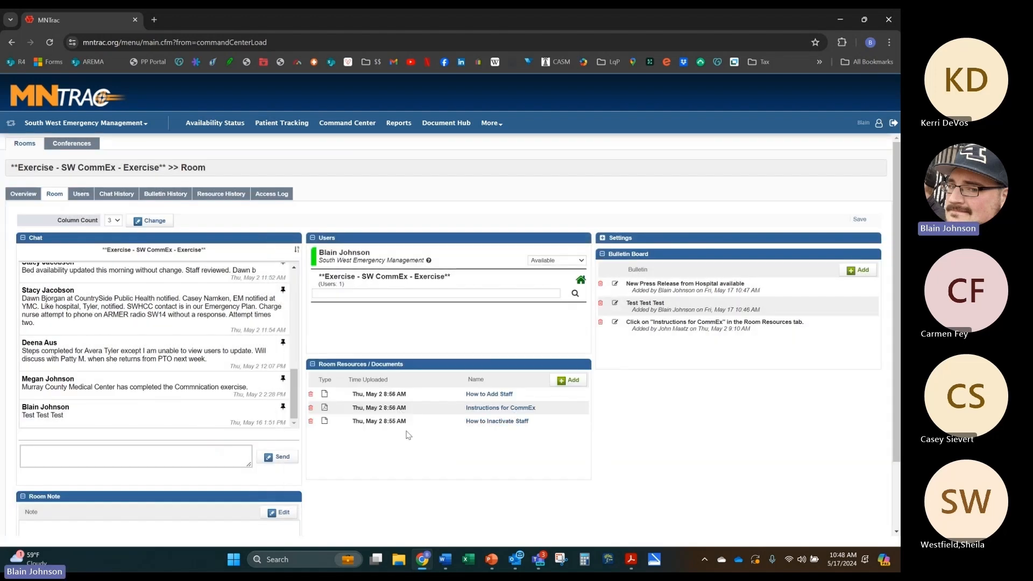
scroll(377, 384, down, 2)
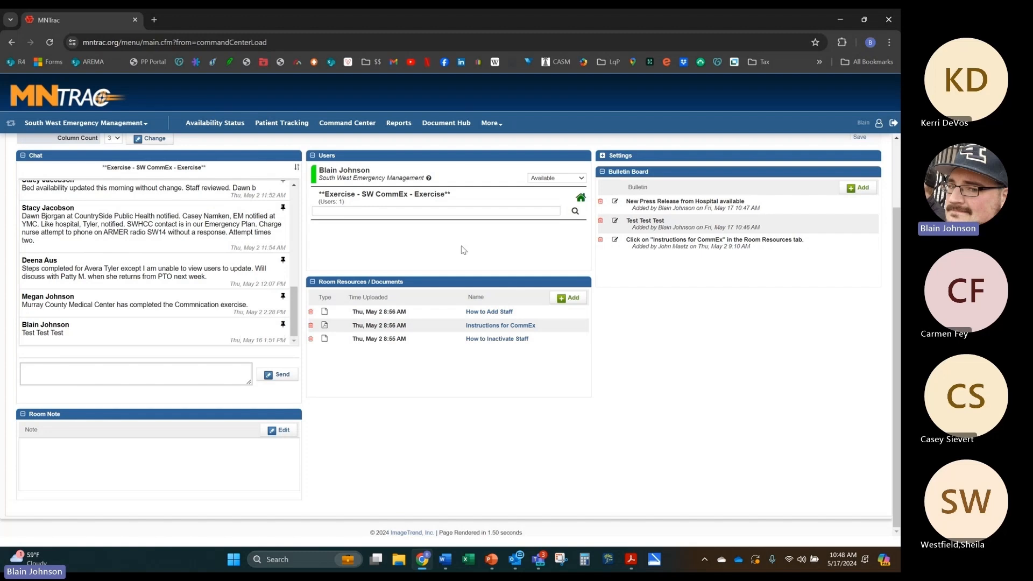
scroll(424, 370, up, 1)
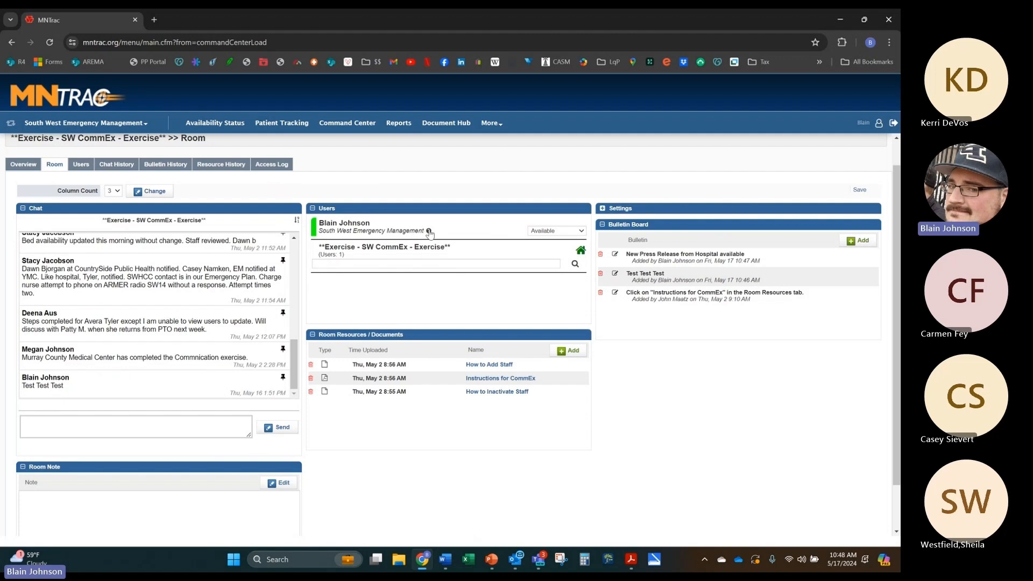
Step: Change the room note to 'Hospital Command Center Open from 8am to 6pm', then list the room's users
scroll(301, 344, down, 1)
click(175, 454)
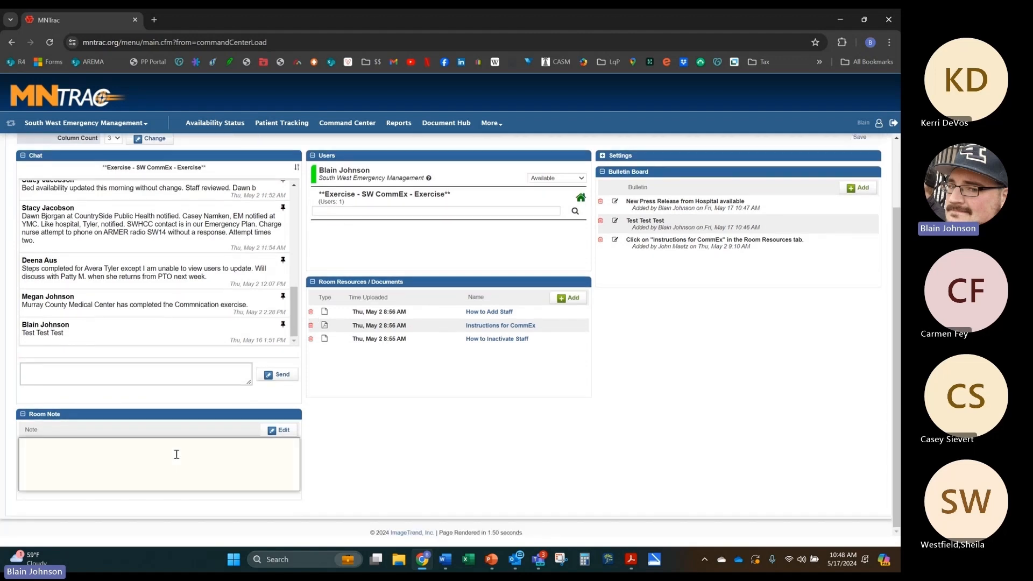
click(279, 430)
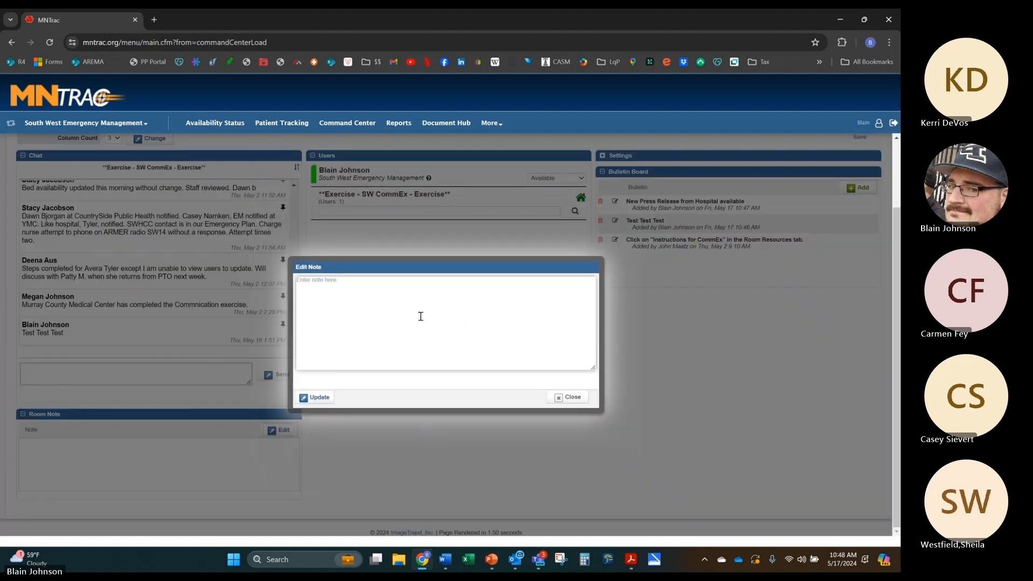
text(I)
key(BackSpace)
text(Hostp)
text(tal Command Center Op)
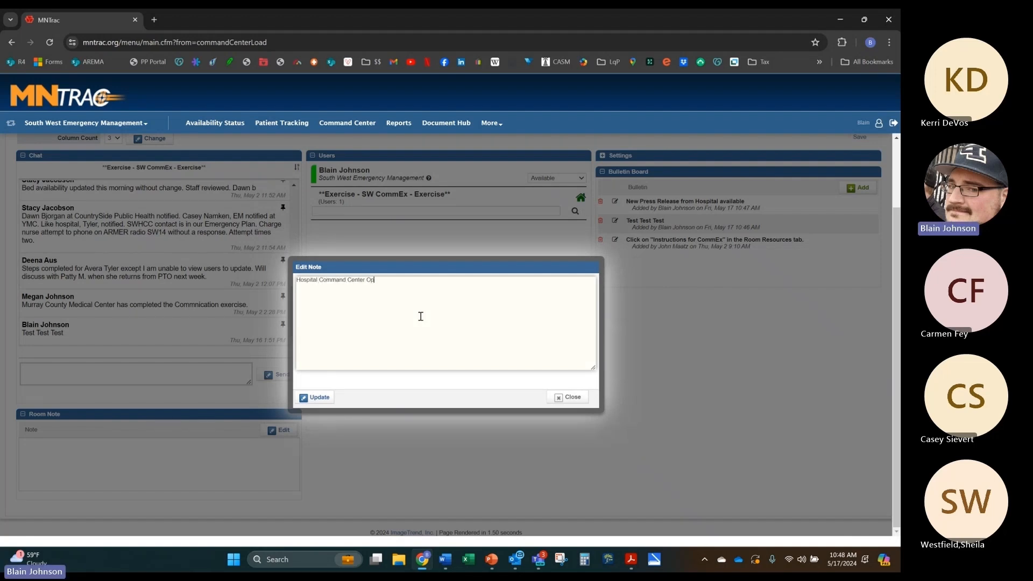
text(en from 8am to 6pm)
click(316, 397)
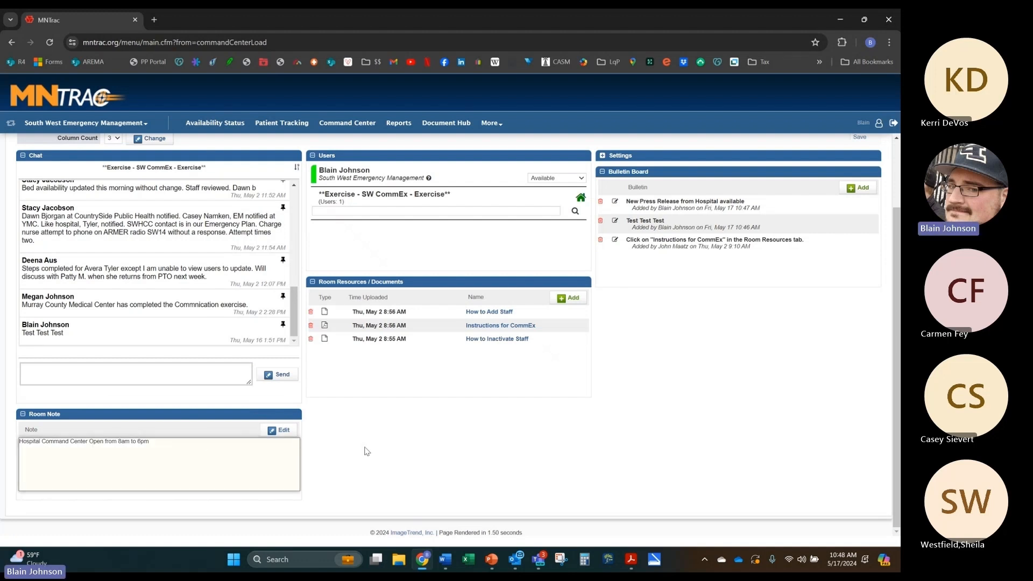
scroll(141, 241, up, 1)
click(133, 425)
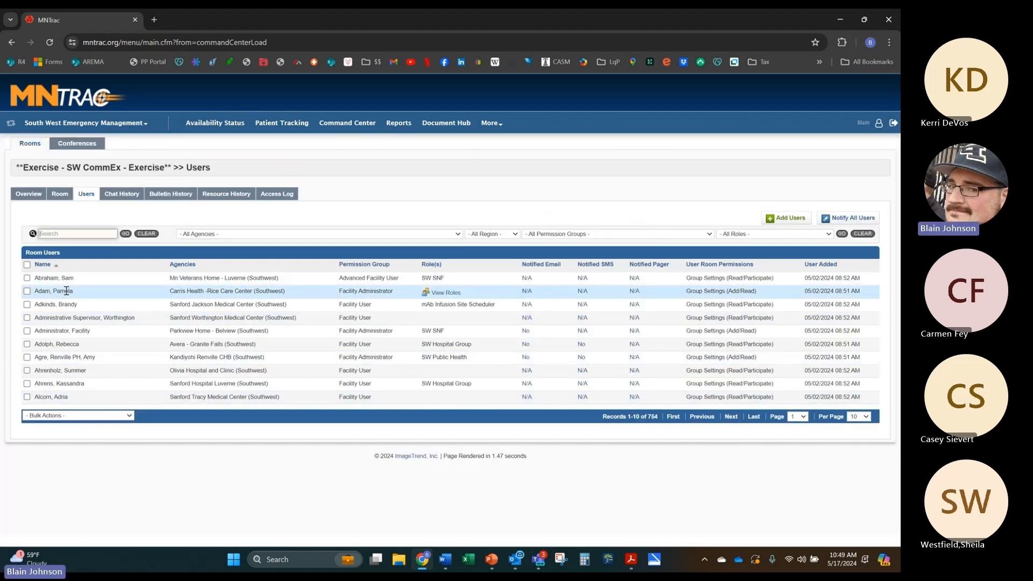
Step: Select the first user, then view the room's bulletin history, resource history and access log
click(27, 277)
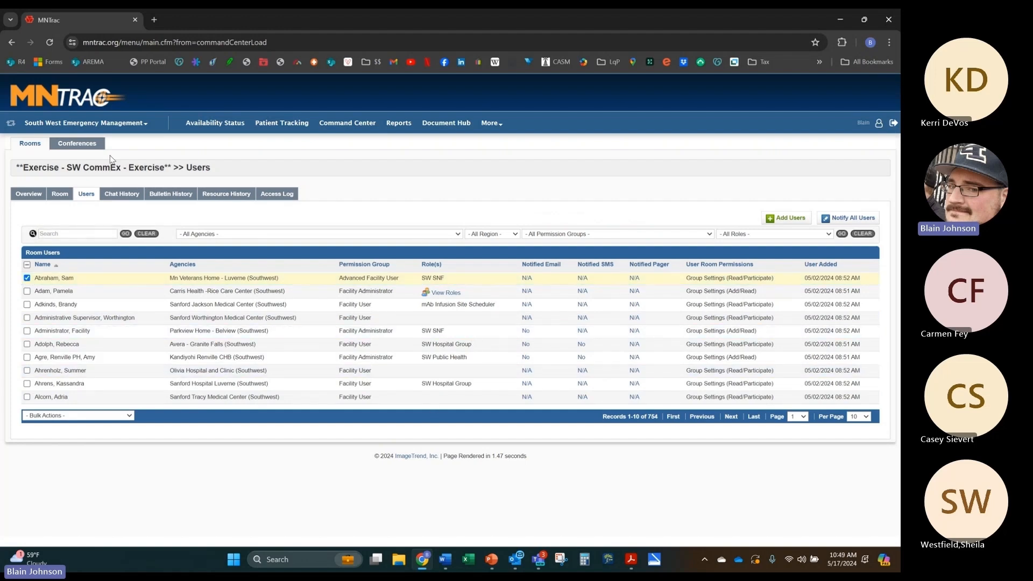
click(170, 194)
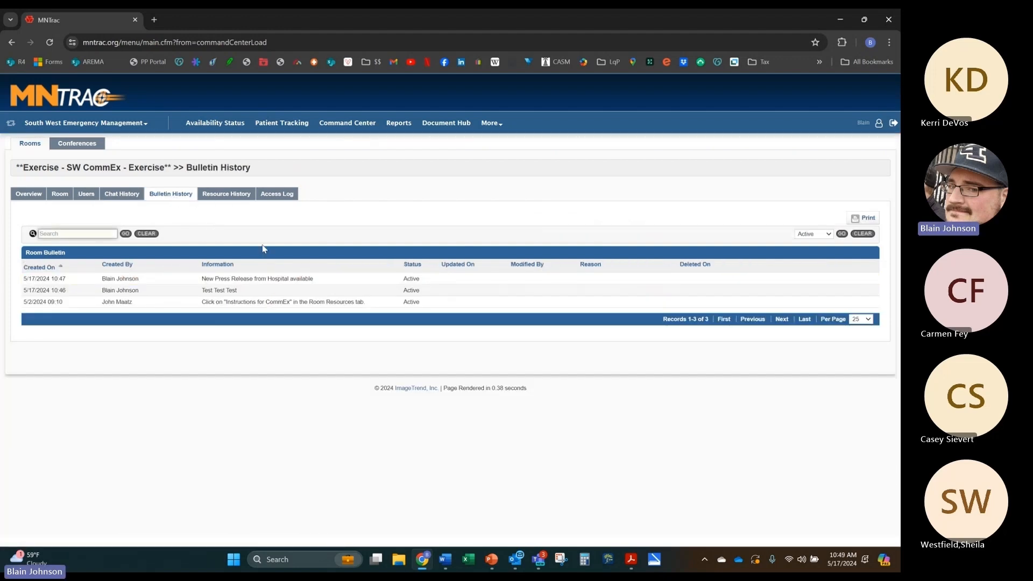
click(230, 195)
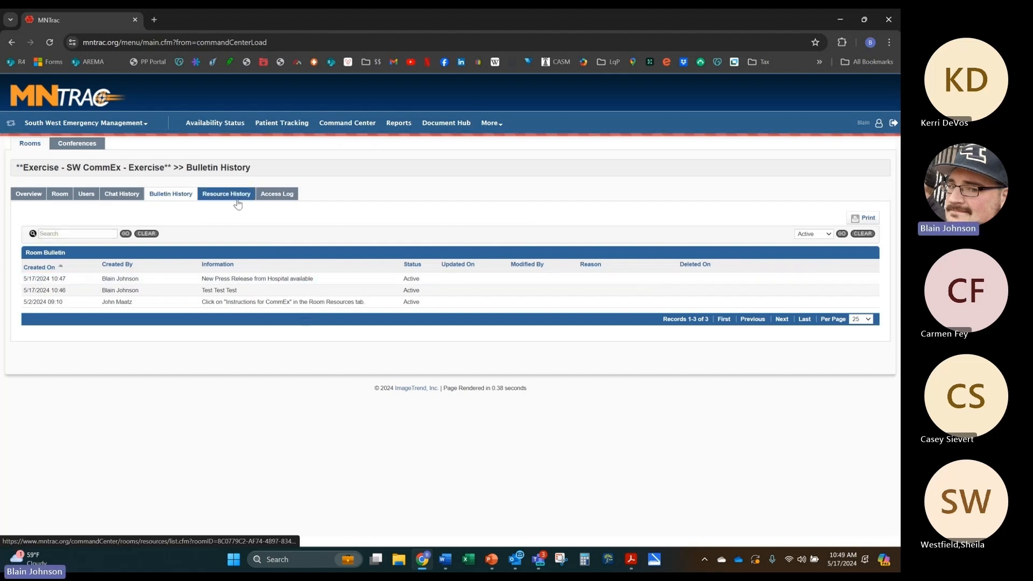
click(263, 194)
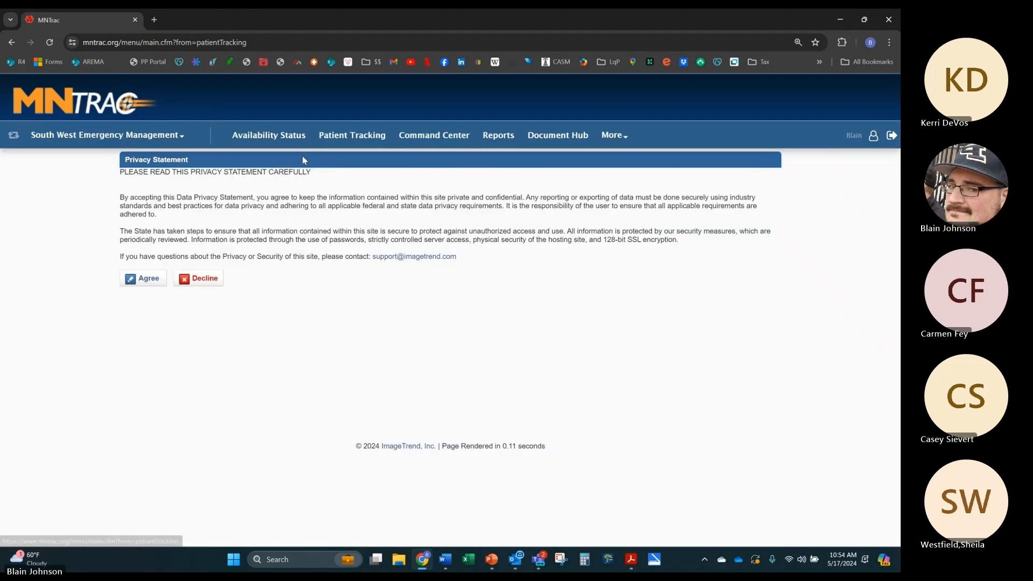
Step: Agree to the data privacy statement and open the SW Test incident
click(151, 281)
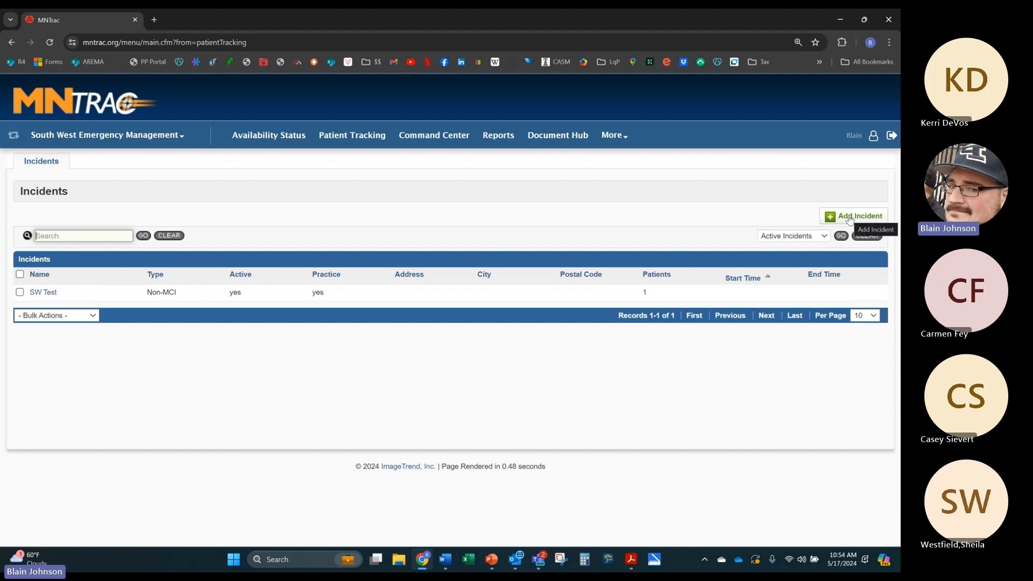
click(47, 294)
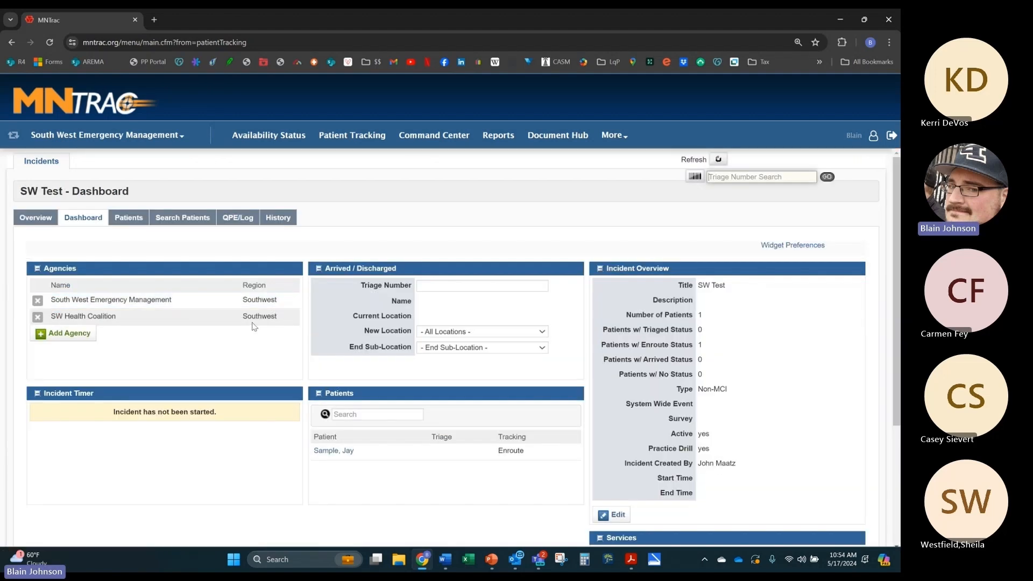
Step: Look over the SW Test dashboard's patient fields, leaving New Location at All Locations
scroll(180, 263, down, 1)
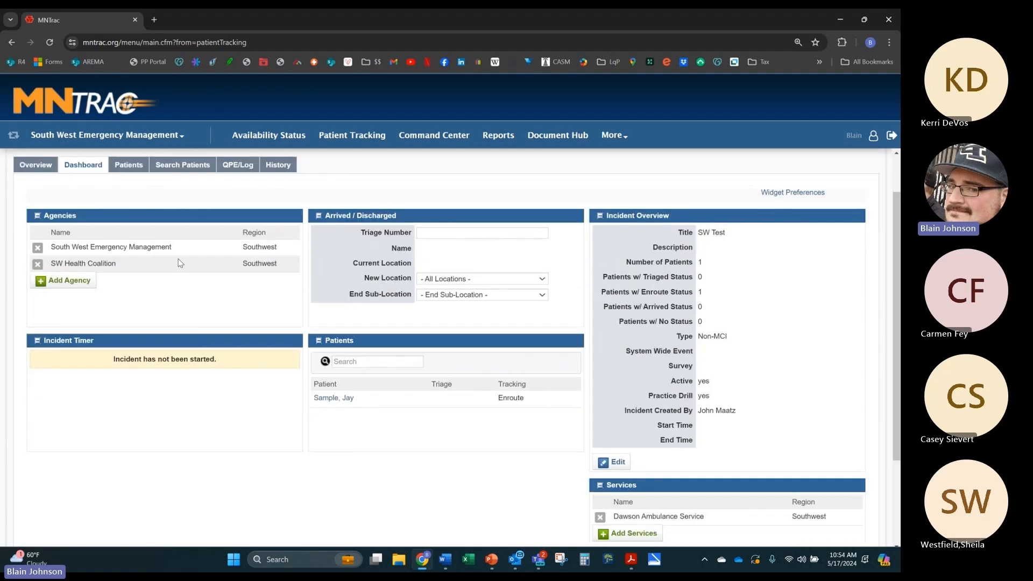
scroll(203, 258, up, 1)
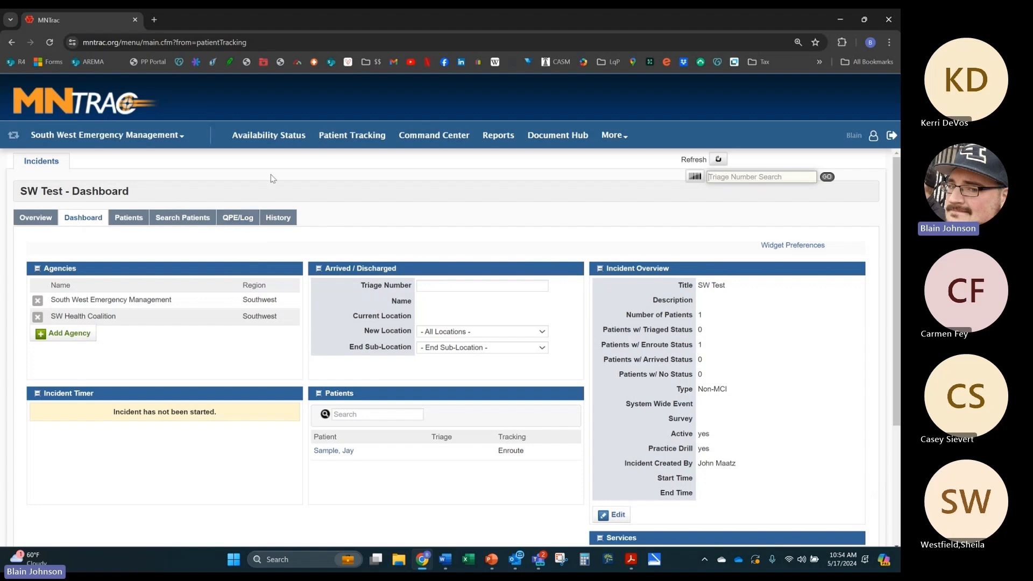
drag(129, 192, 20, 192)
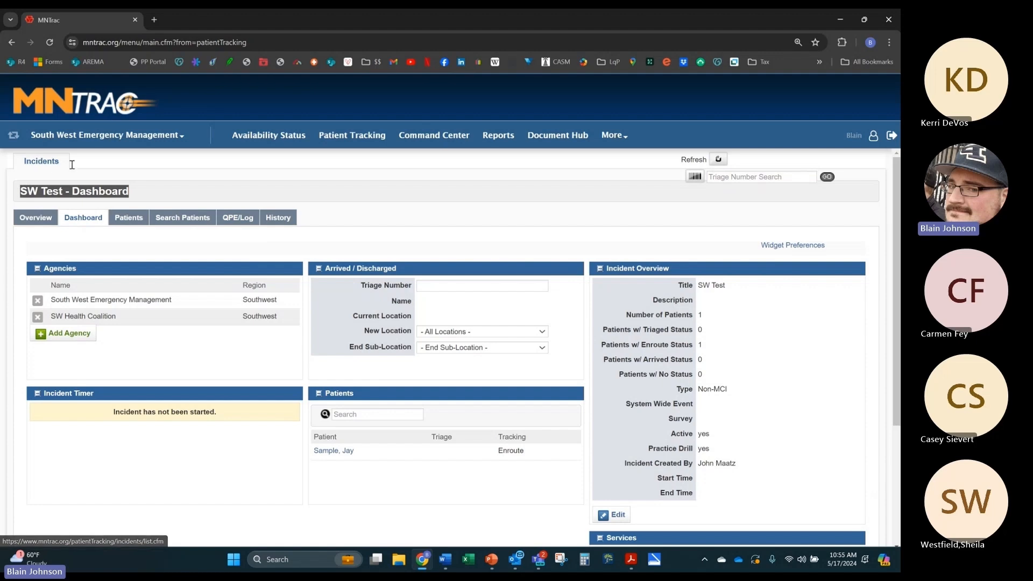
click(128, 190)
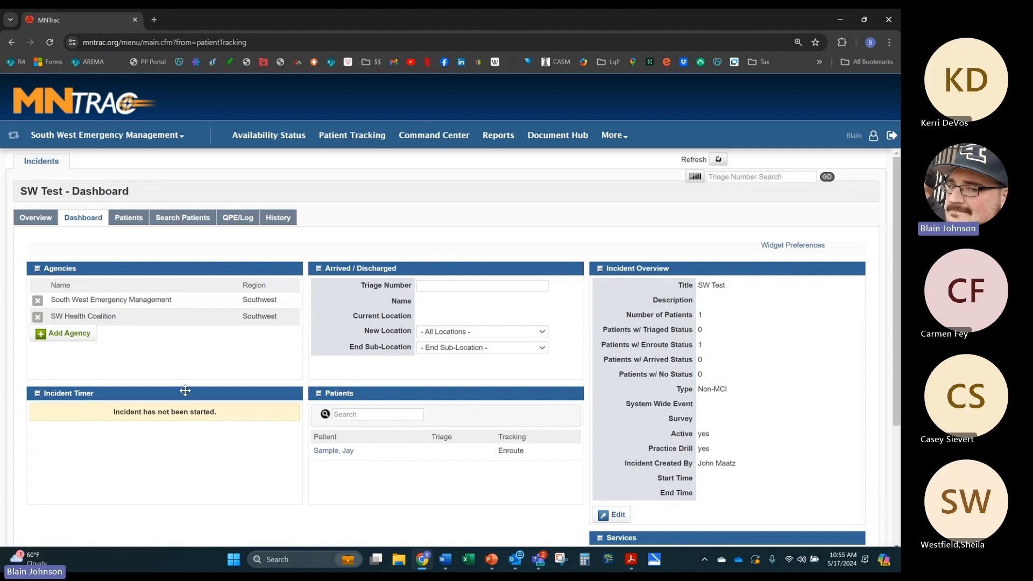
click(499, 288)
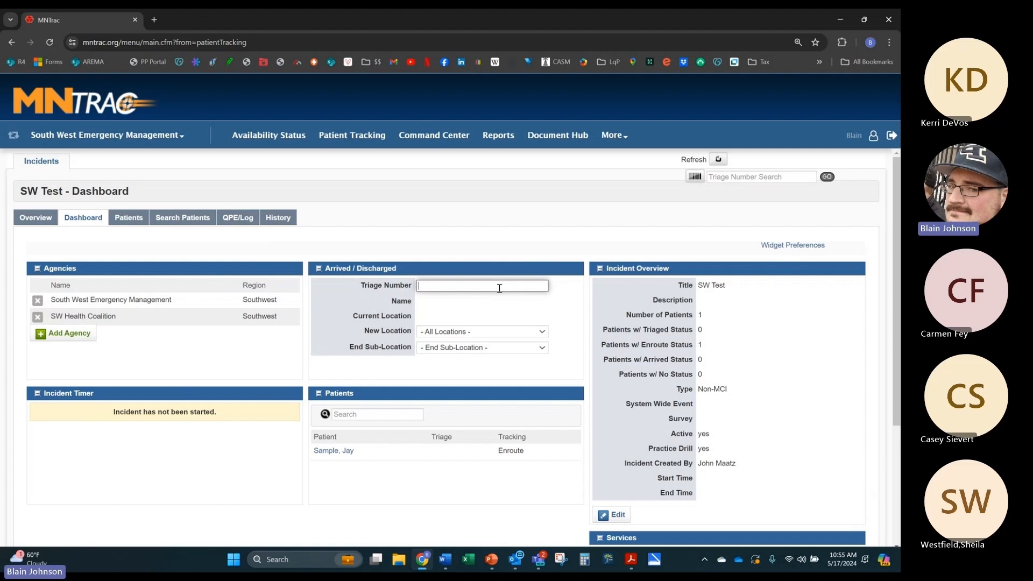
click(515, 332)
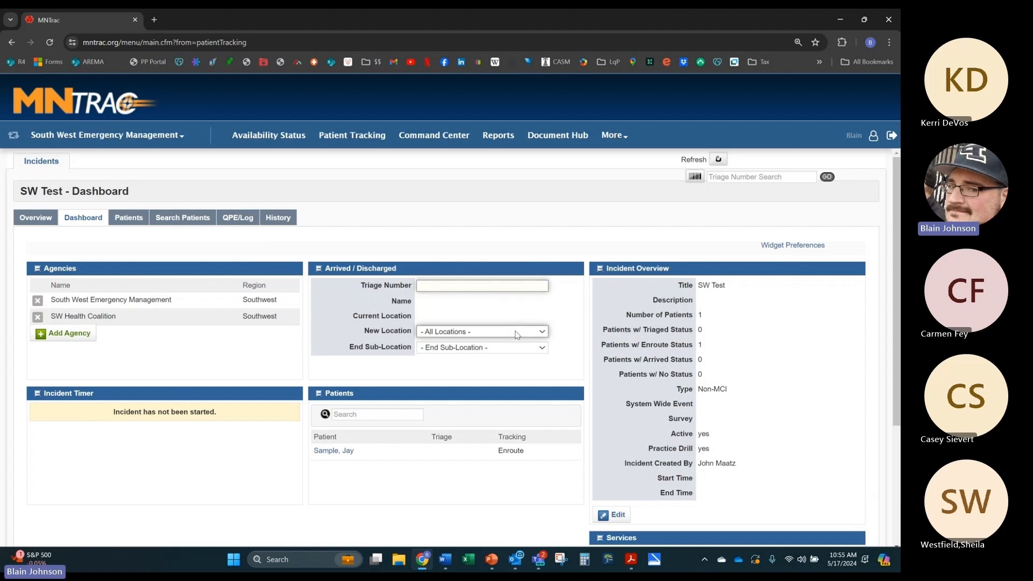
click(515, 332)
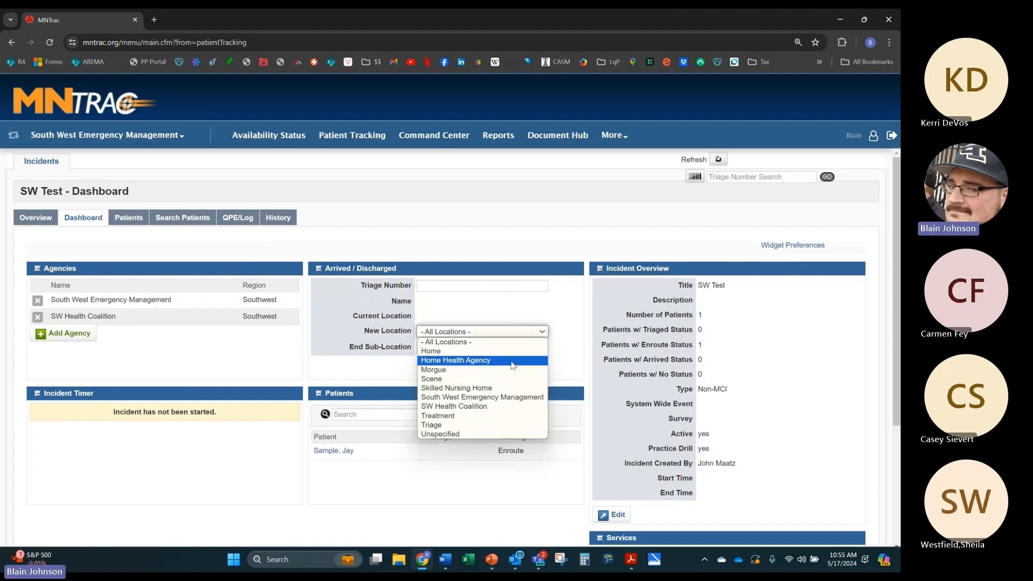
click(428, 342)
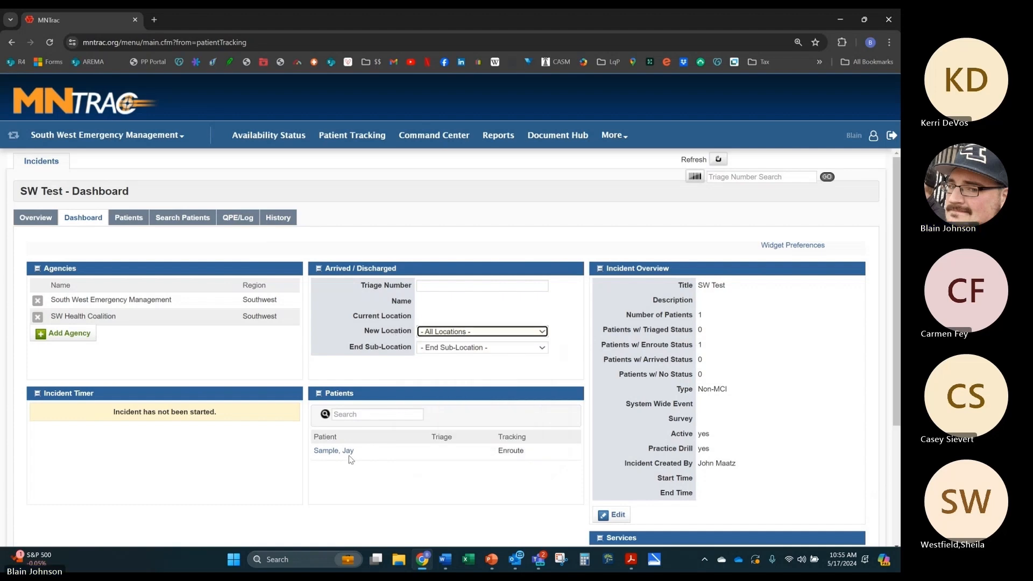
Step: Open the enroute patient's record from the Patients panel
scroll(355, 392, down, 1)
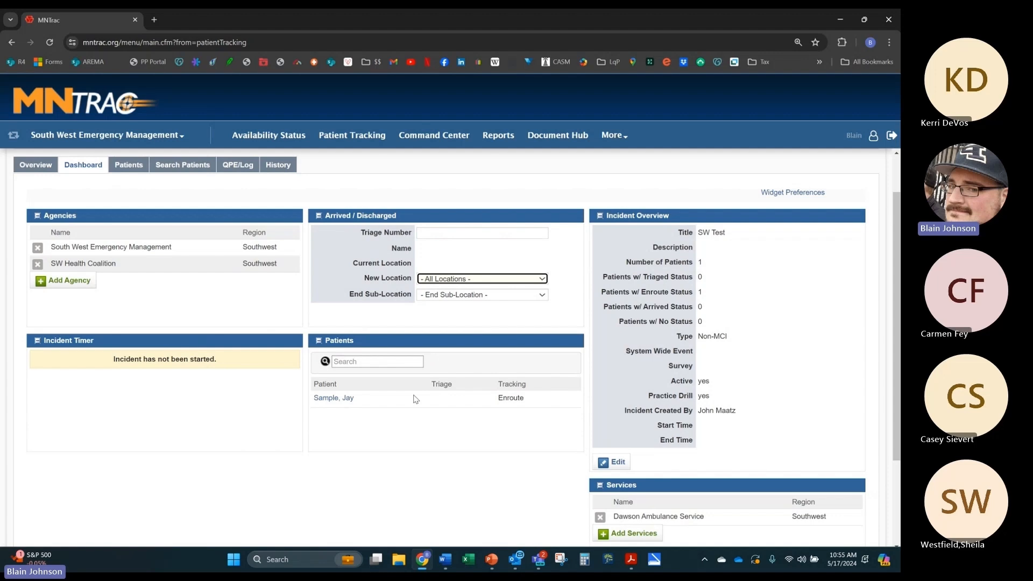
scroll(414, 398, down, 1)
scroll(414, 398, down, 2)
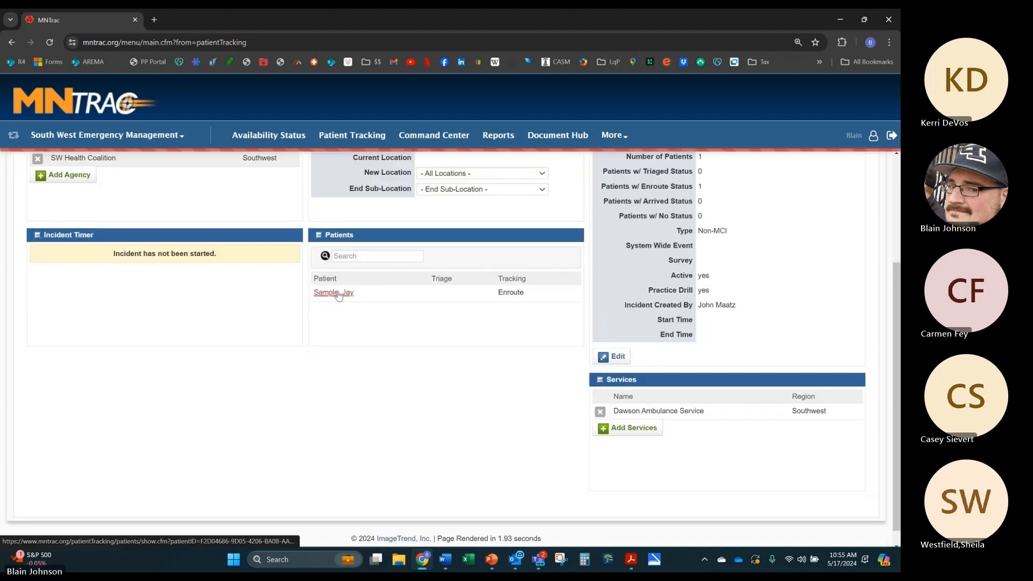
click(337, 294)
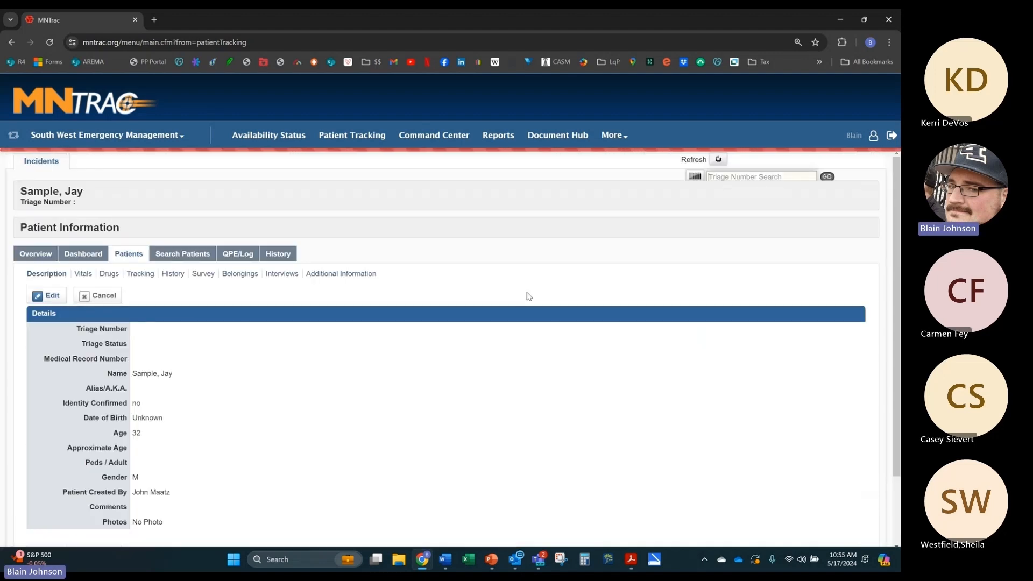
Step: Review the patient's triage status (left Not Entered), medical record number and first name
scroll(52, 215, down, 2)
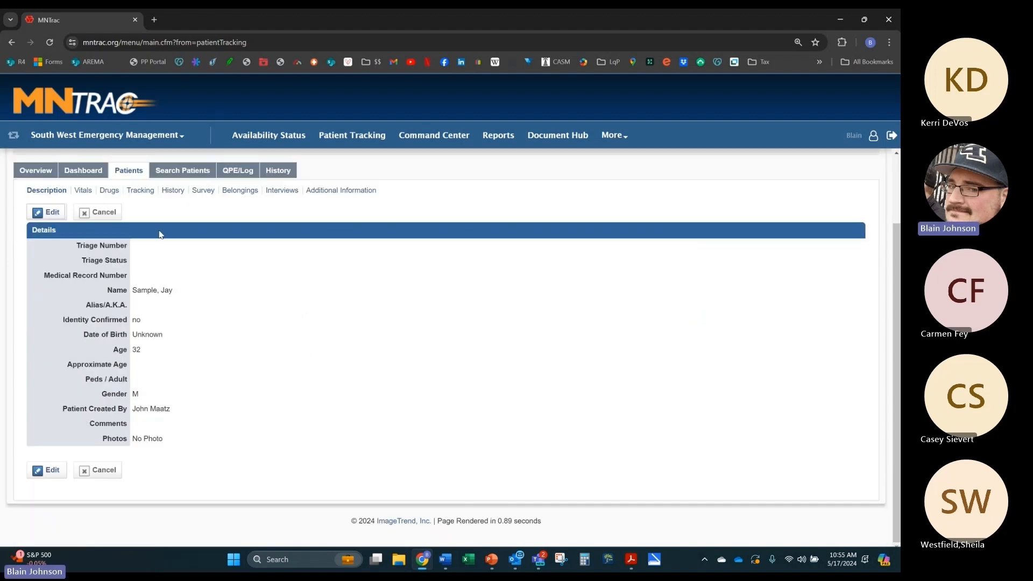
scroll(161, 323, down, 1)
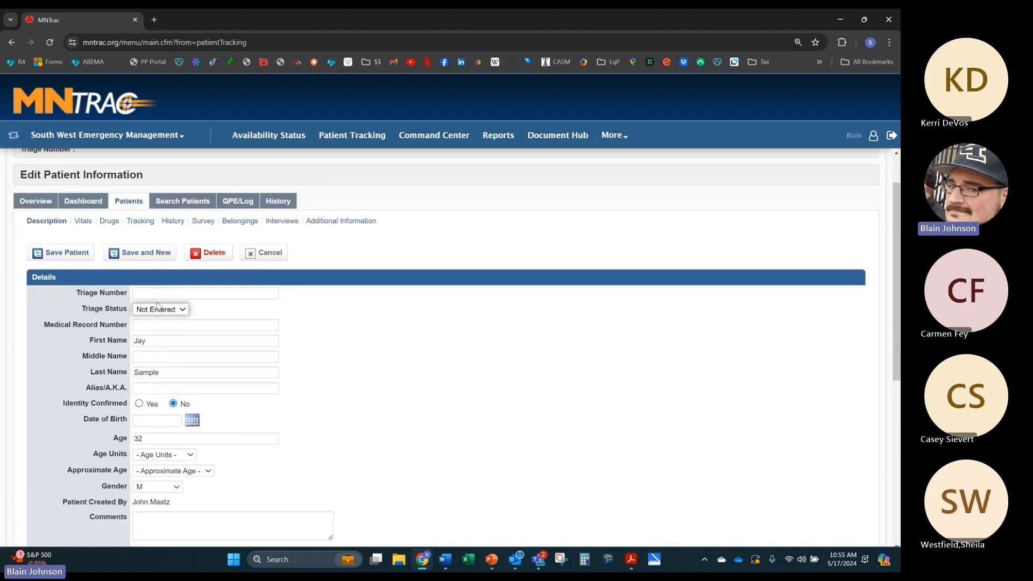
click(161, 310)
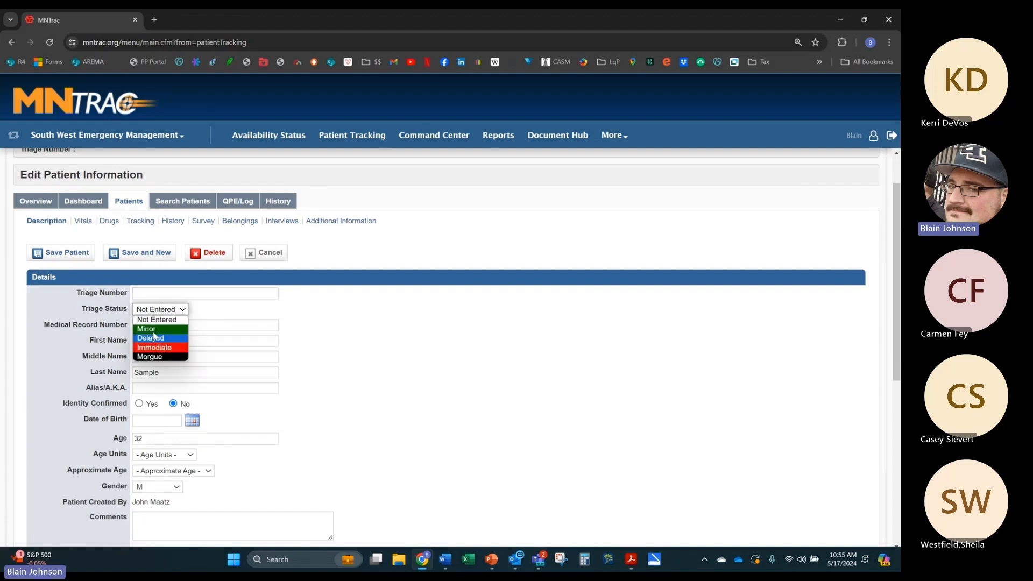
click(207, 313)
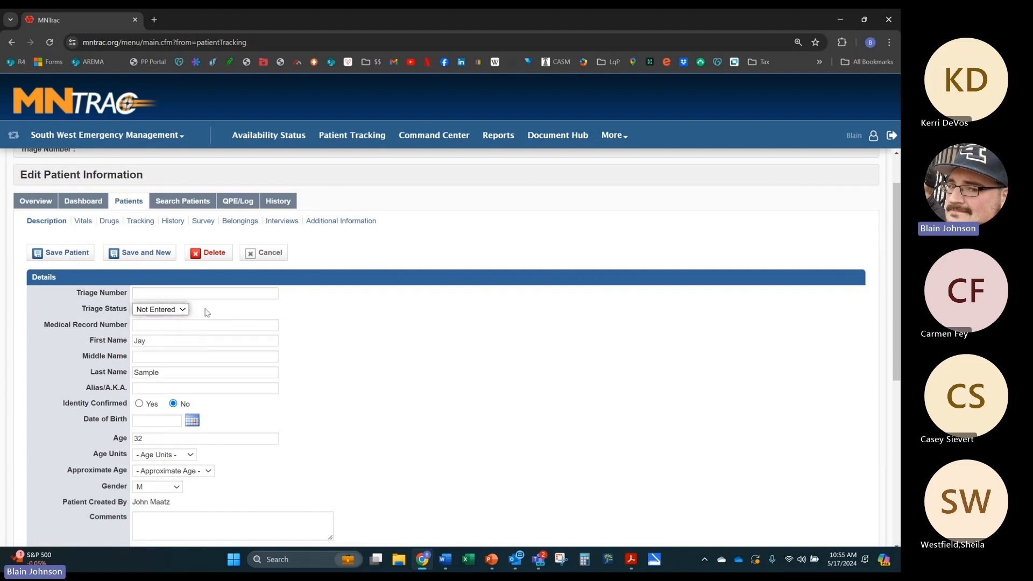
click(172, 327)
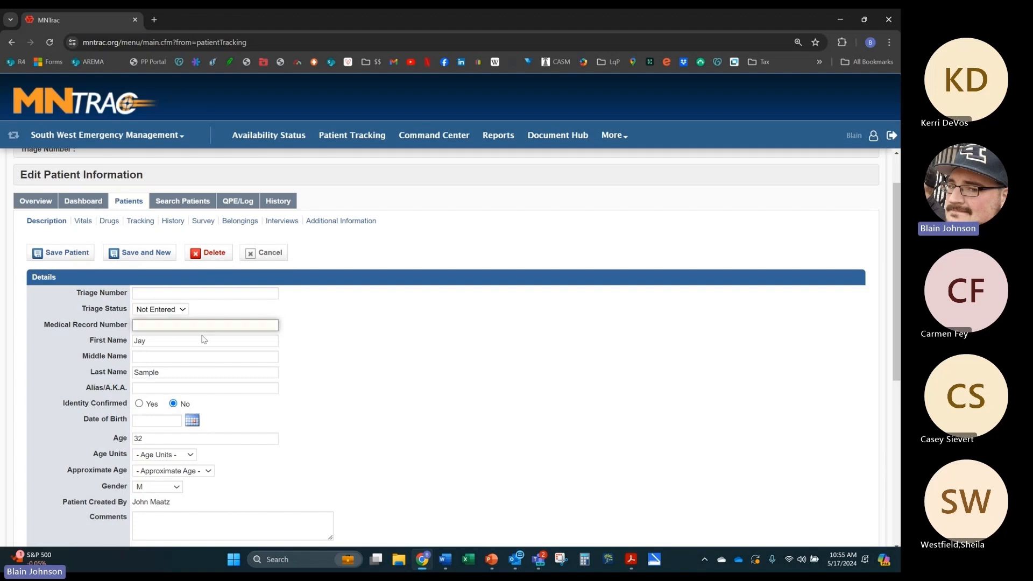
scroll(204, 338, down, 2)
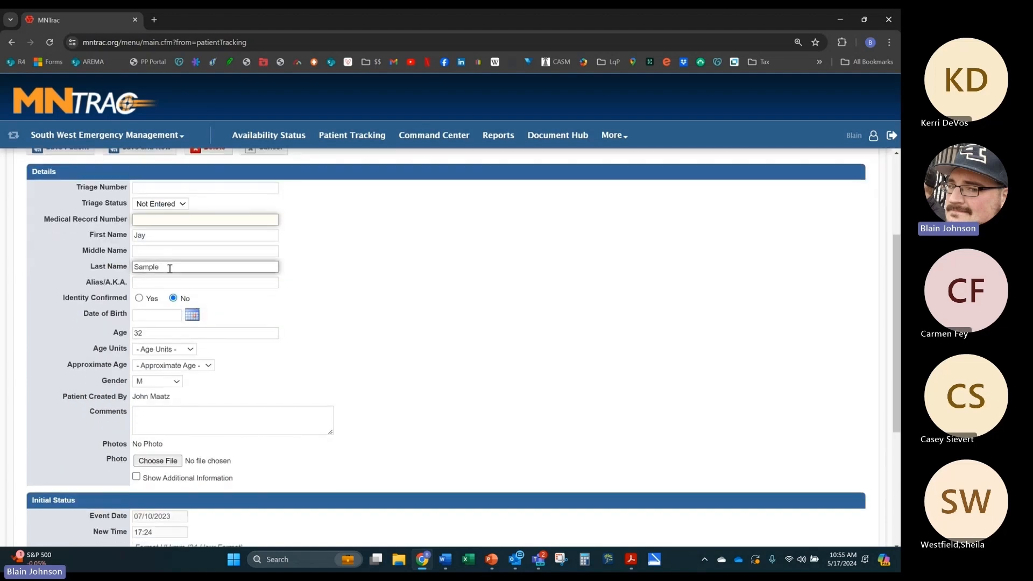
click(157, 236)
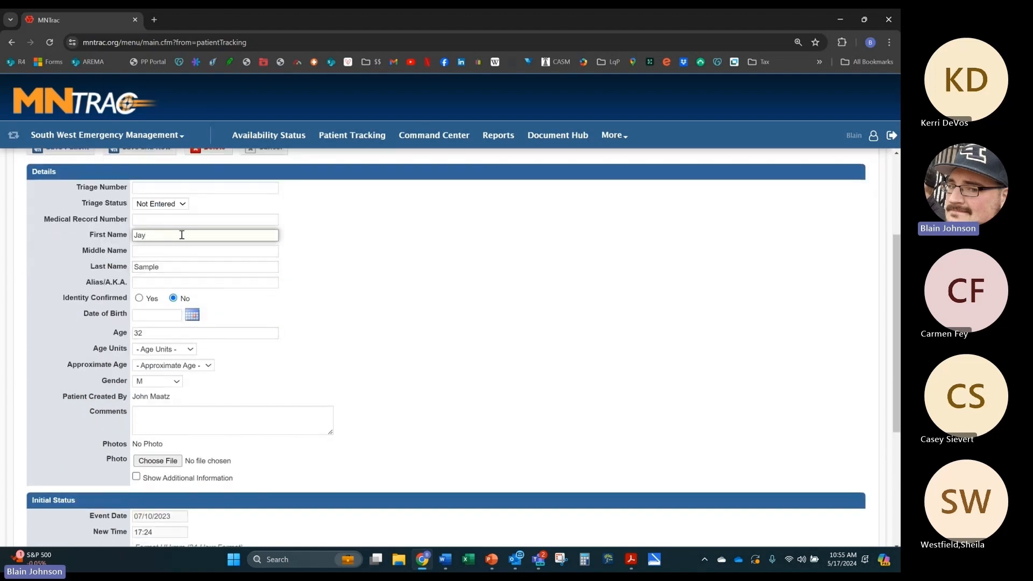
Step: Keep the patient's age at 32 and save the patient record
click(174, 335)
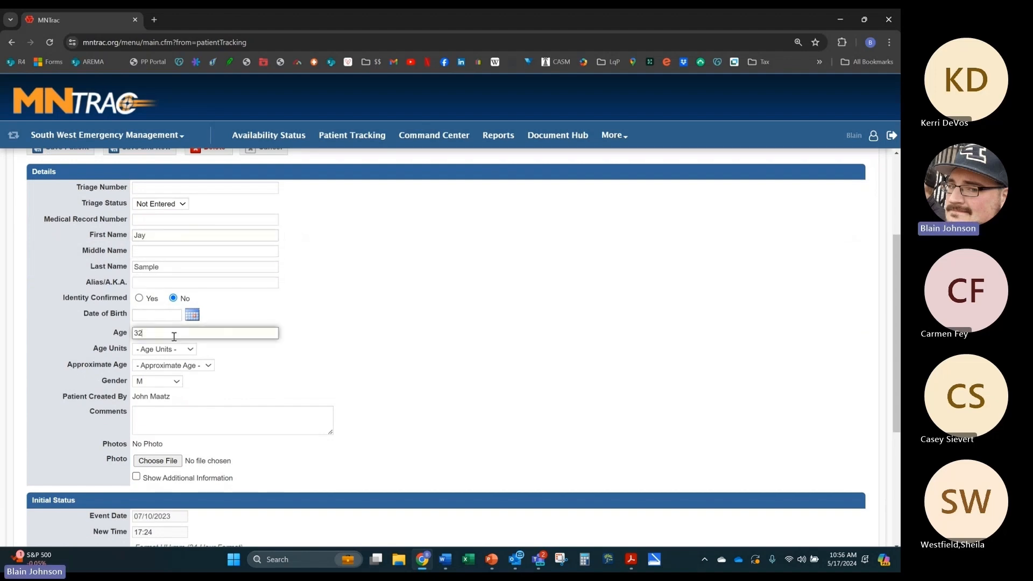
scroll(182, 381, down, 1)
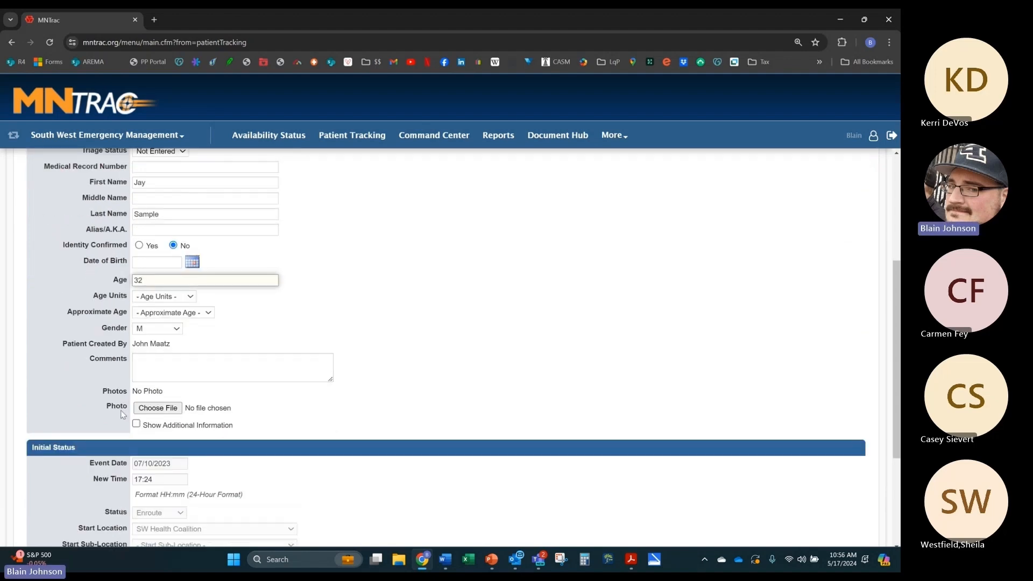
scroll(169, 369, down, 3)
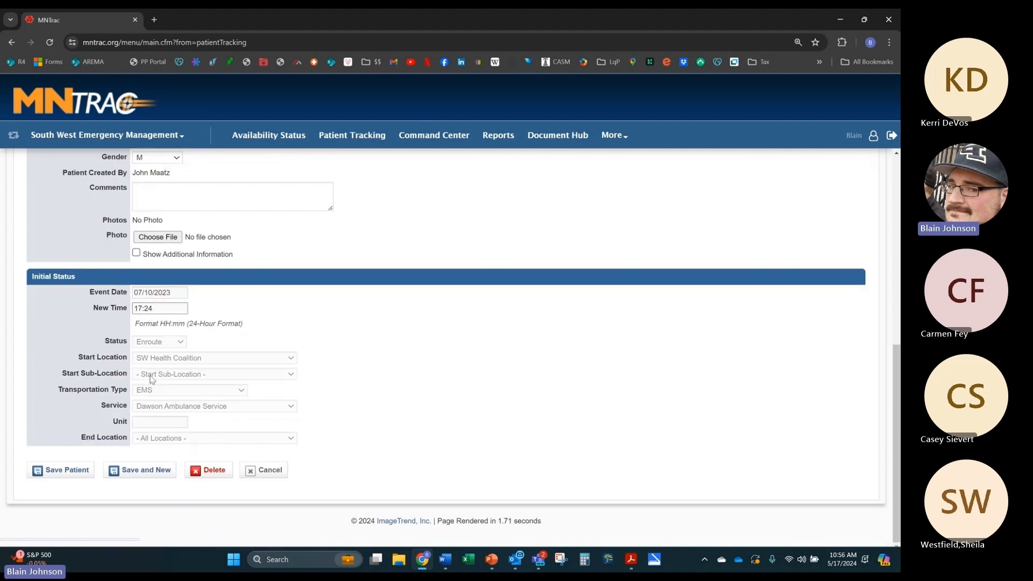
click(67, 476)
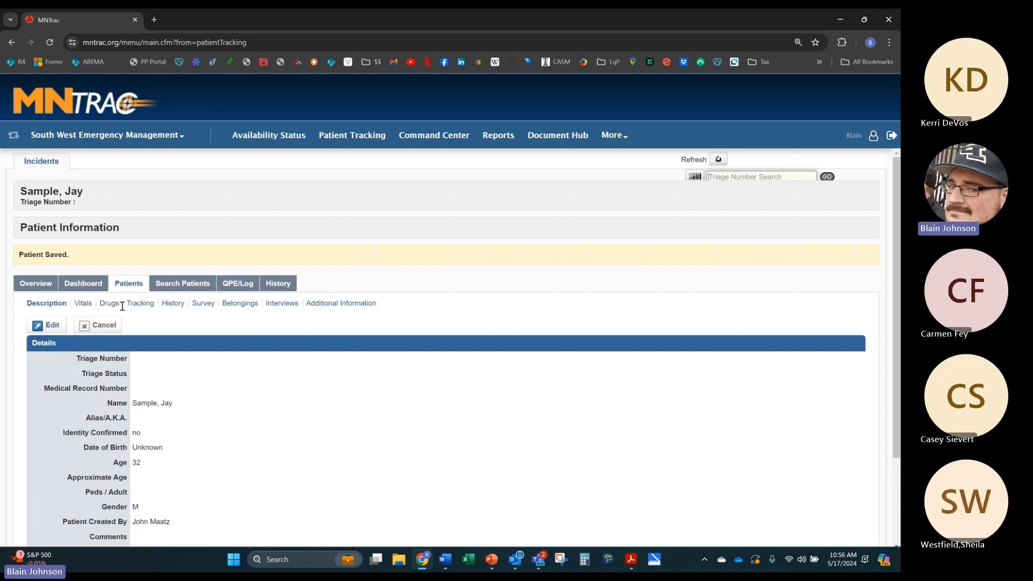
Step: View the patient's tracking history, belongings and interviews, then go to Search Patients
click(137, 304)
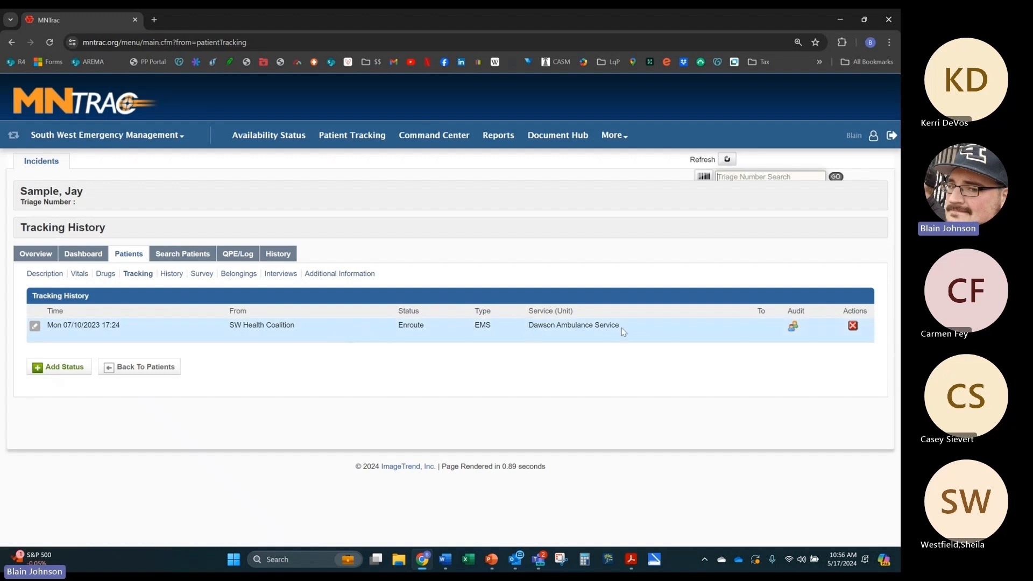
click(248, 280)
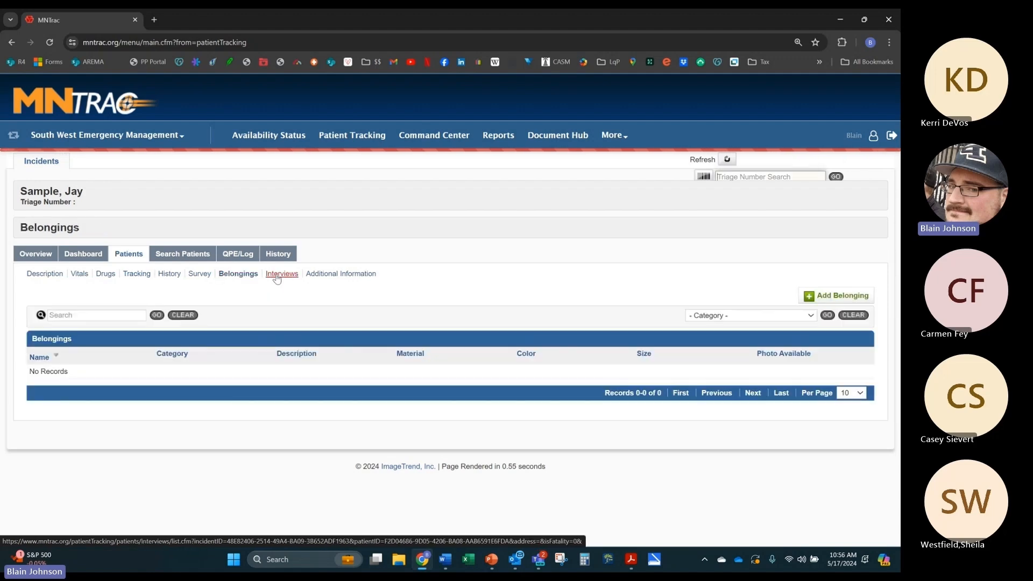
click(277, 275)
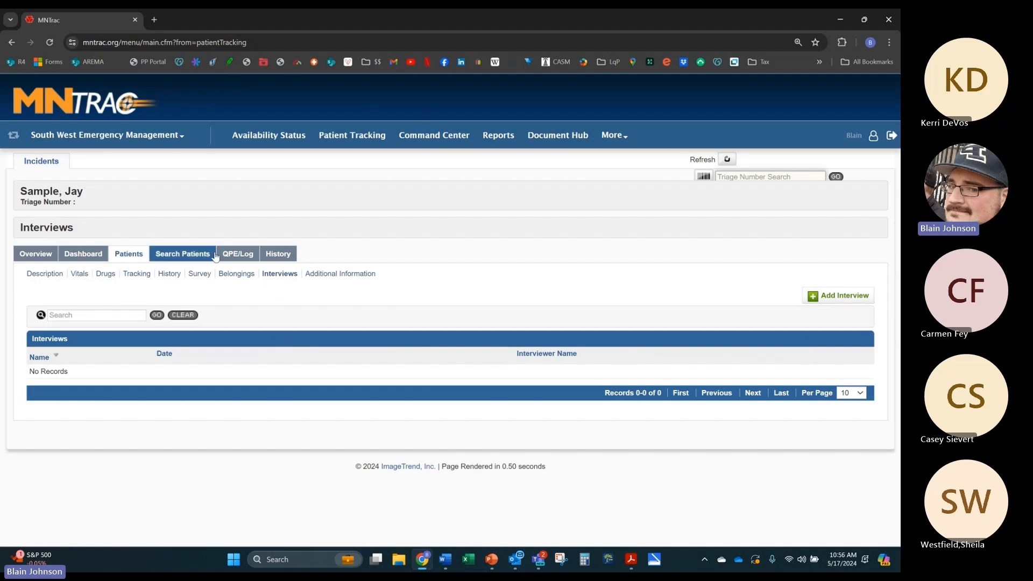
click(191, 261)
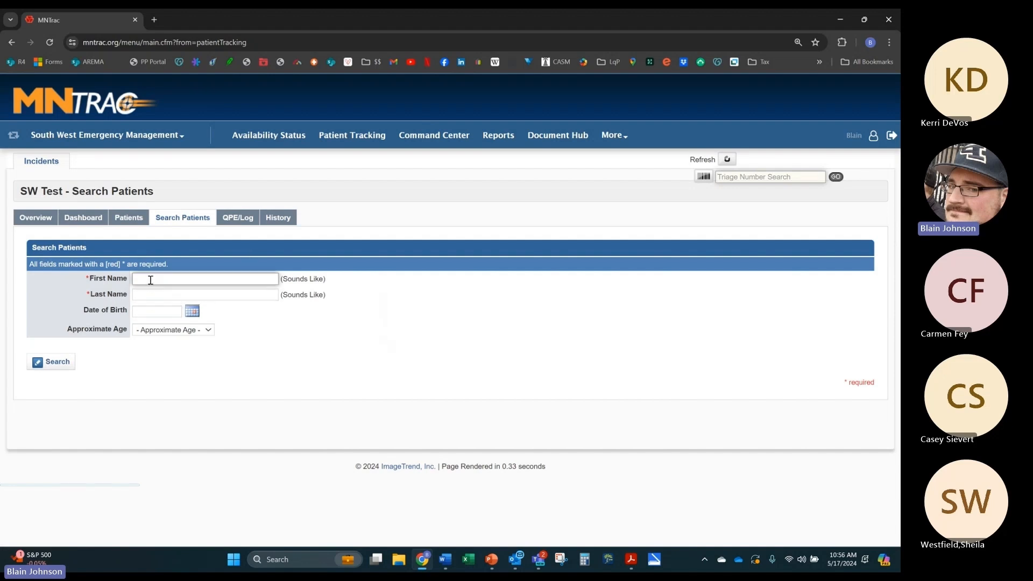
Step: Check the incident's change history, then reopen SW Test and highlight its Number of Patients
click(251, 218)
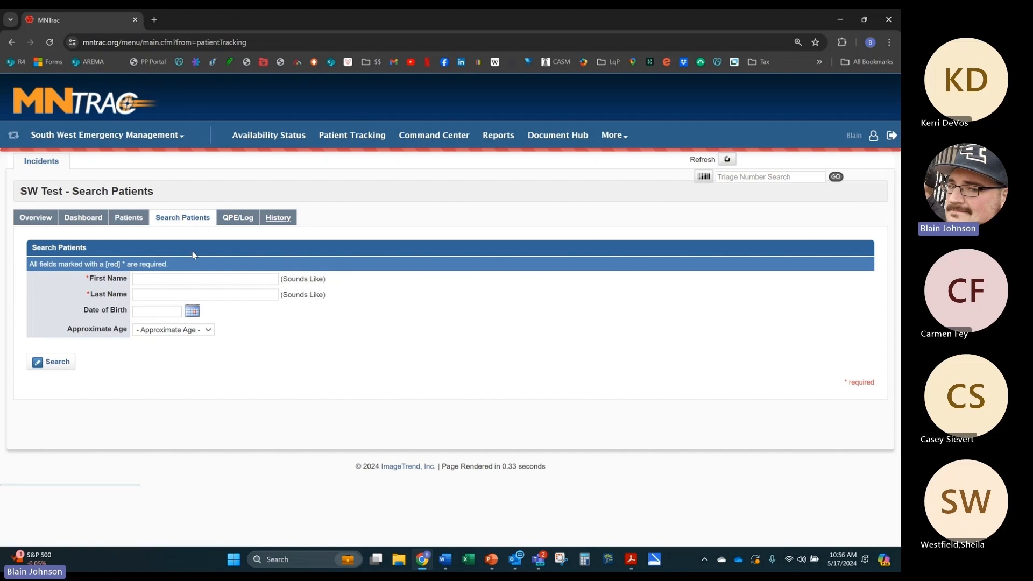
click(48, 164)
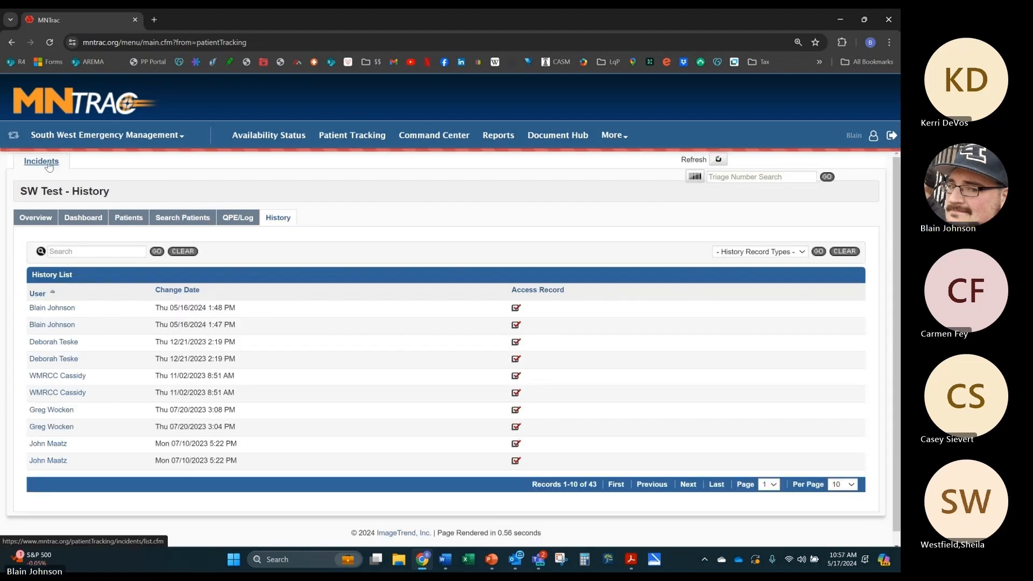
click(50, 295)
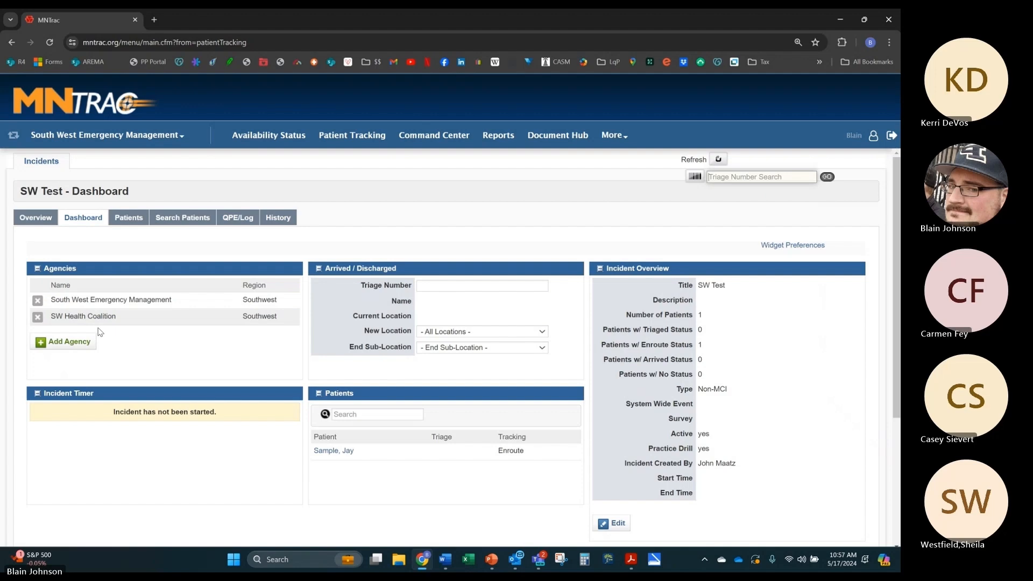
scroll(98, 331, down, 2)
scroll(129, 334, up, 1)
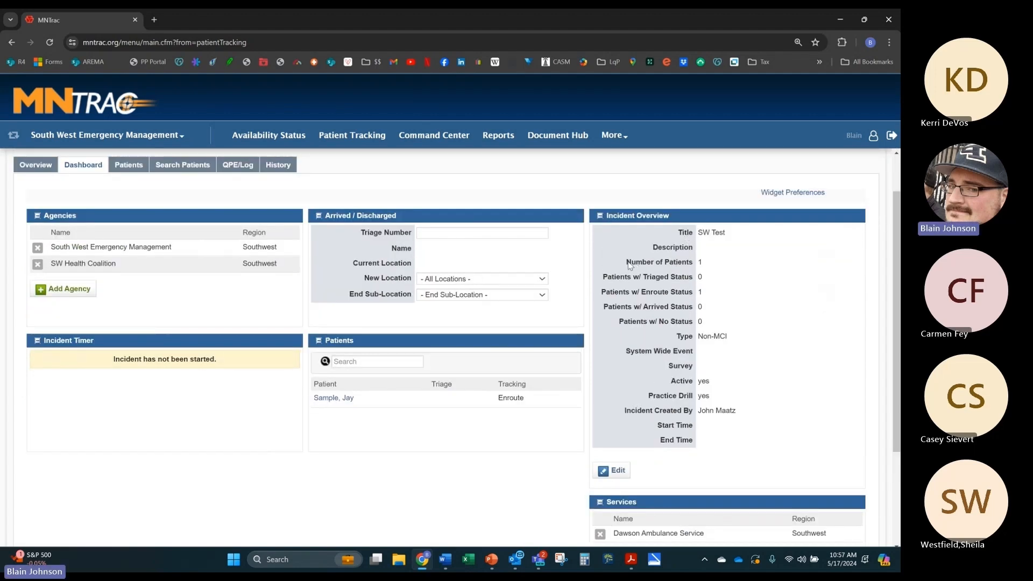
drag(627, 262, 705, 269)
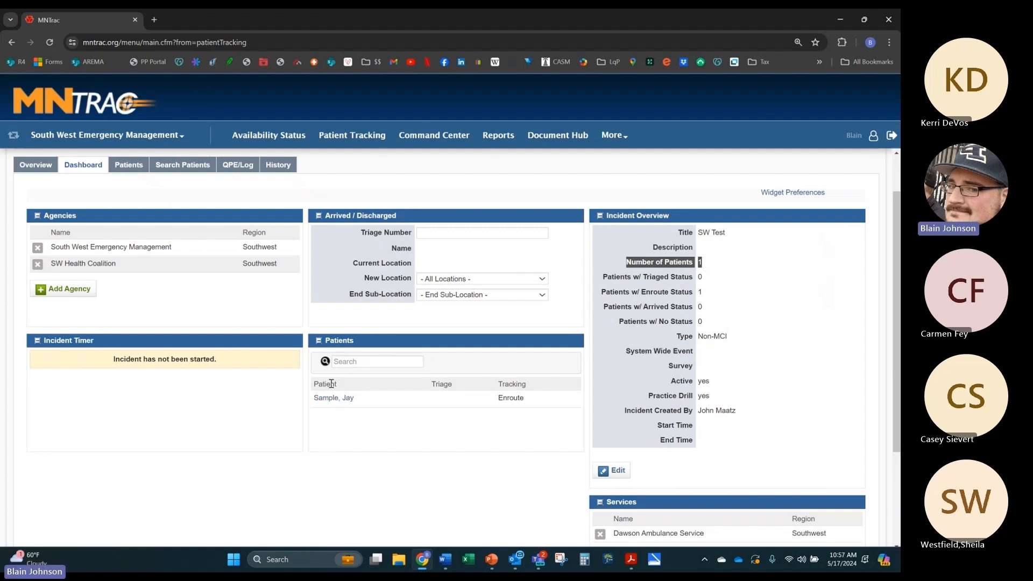
Step: Inspect the incident's Address, End Time and End Date in edit mode unchanged, then return to Overview
click(613, 467)
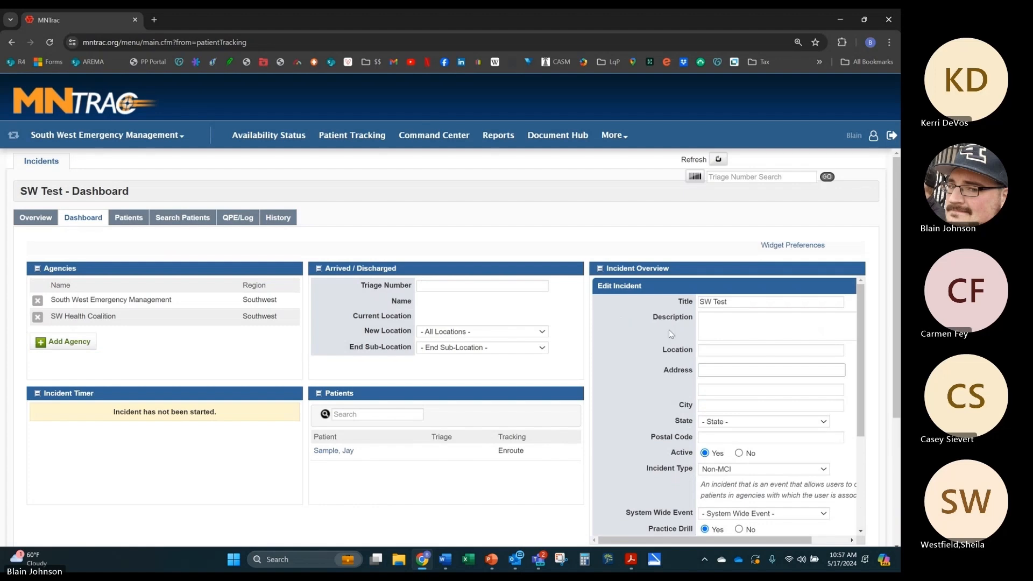
scroll(699, 350, down, 2)
click(724, 264)
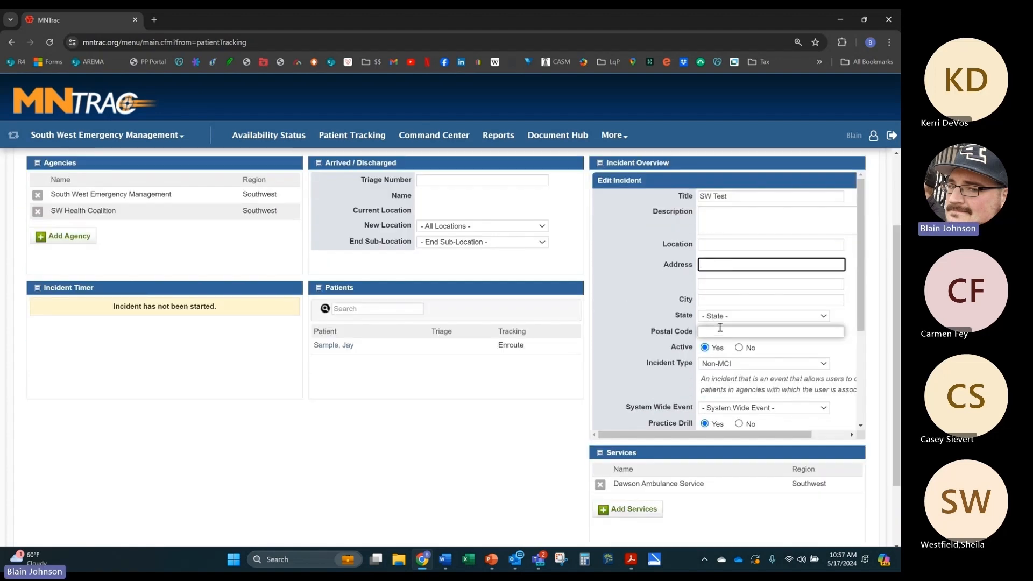
scroll(720, 334, down, 3)
click(718, 357)
click(720, 338)
scroll(721, 338, up, 3)
scroll(555, 178, up, 2)
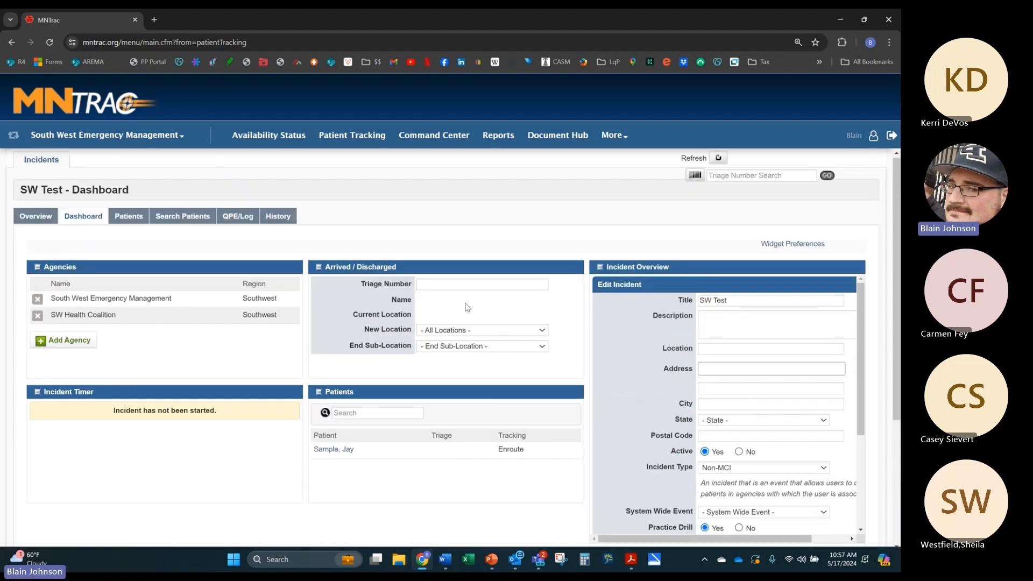
click(83, 222)
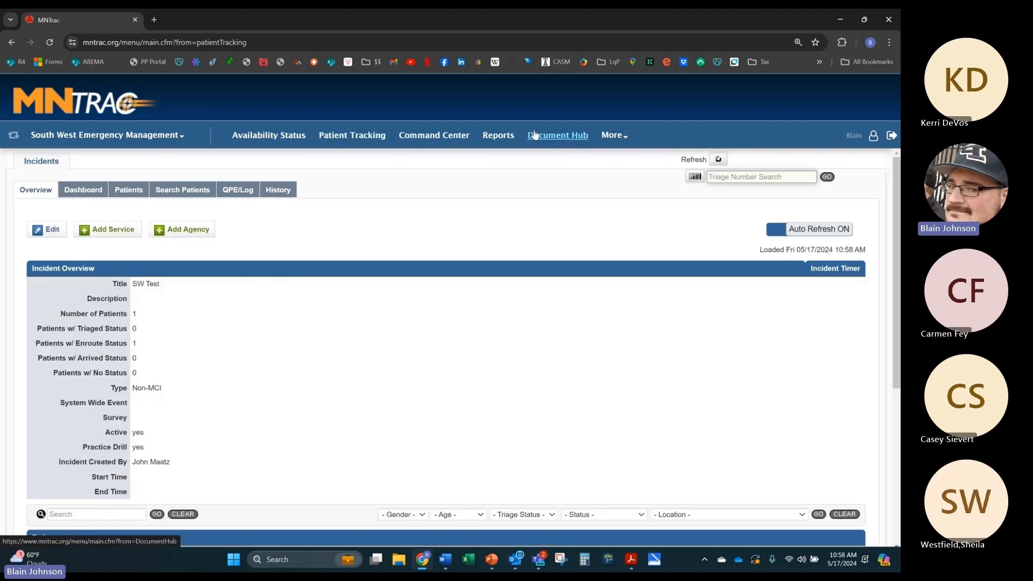
Step: Open the Document Hub and browse the expanded _MNTrac Resources folder's documents
click(564, 144)
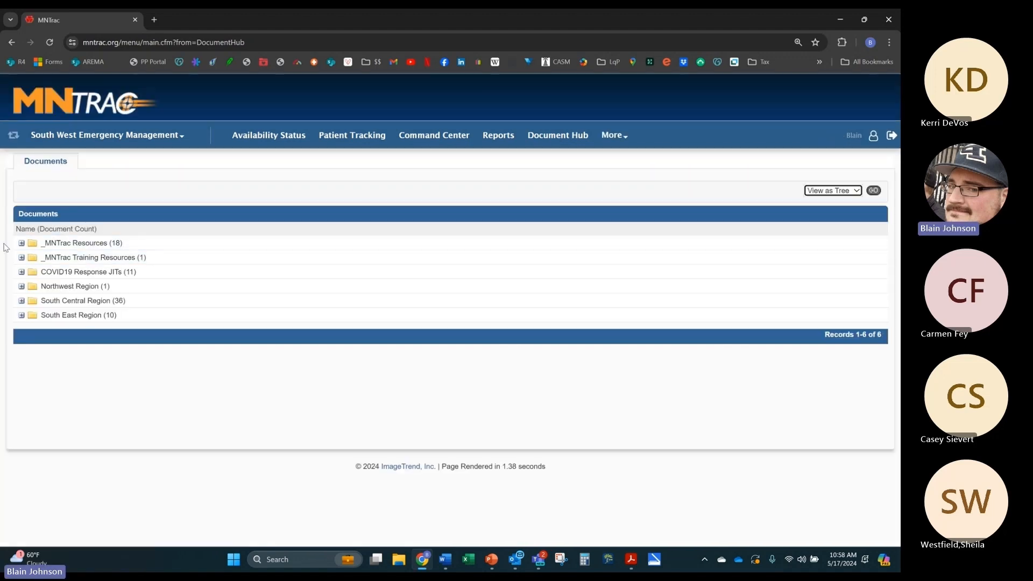
click(21, 245)
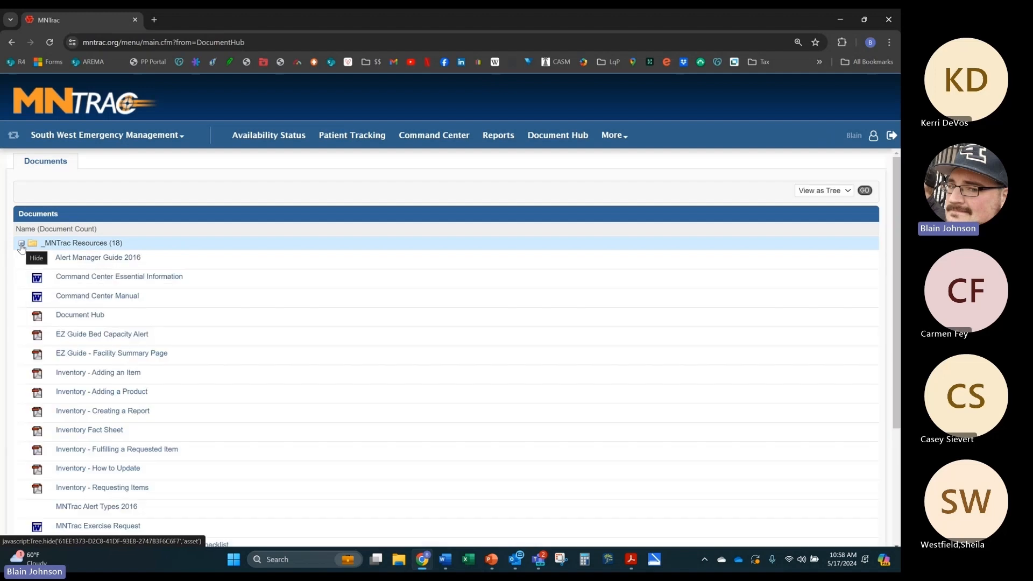
scroll(60, 237, down, 2)
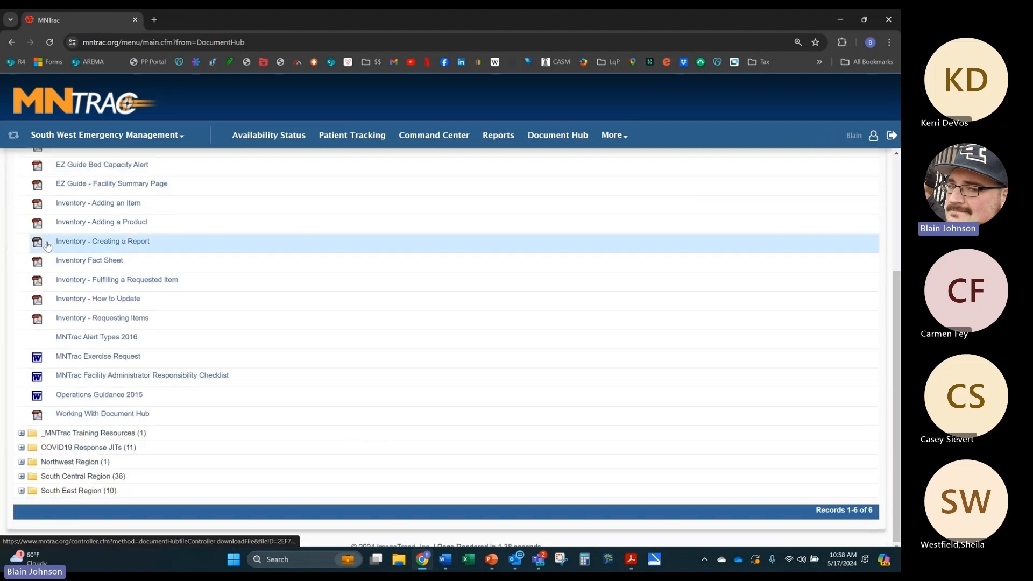
scroll(59, 237, up, 2)
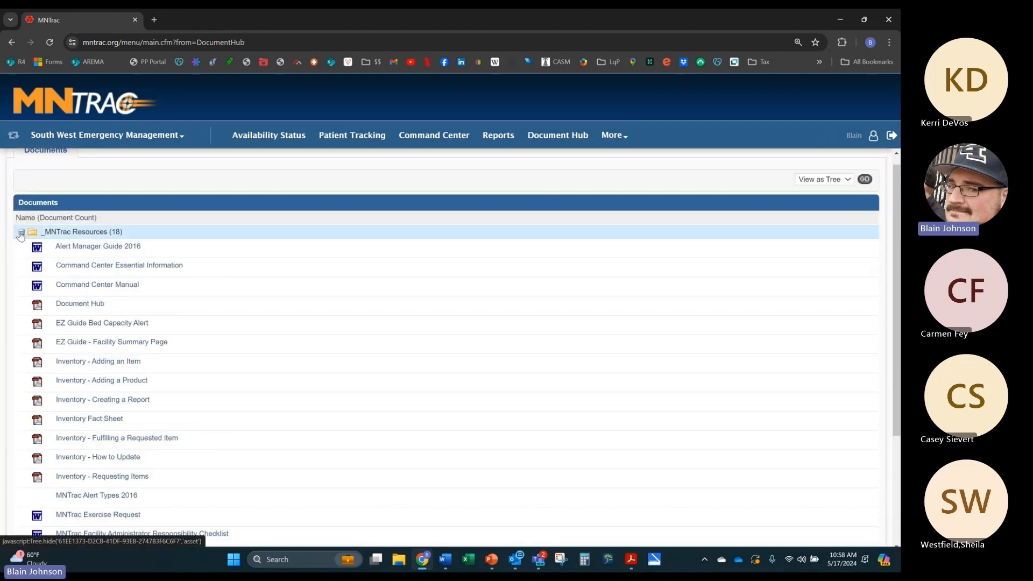
scroll(20, 236, down, 3)
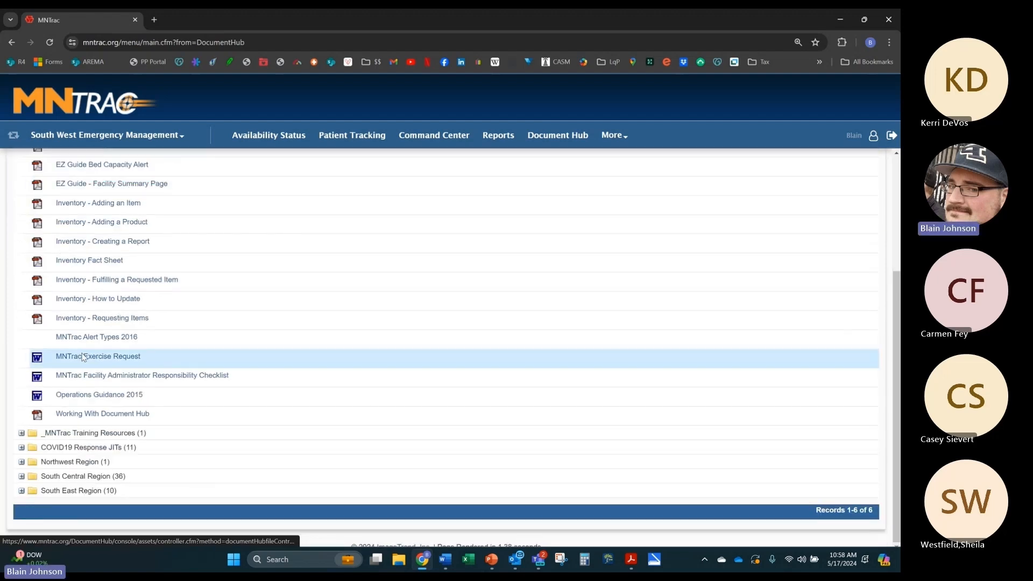
scroll(24, 247, up, 3)
Step: Collapse _MNTrac Resources, refresh the library, and go to the Availability Status page
click(21, 246)
click(571, 138)
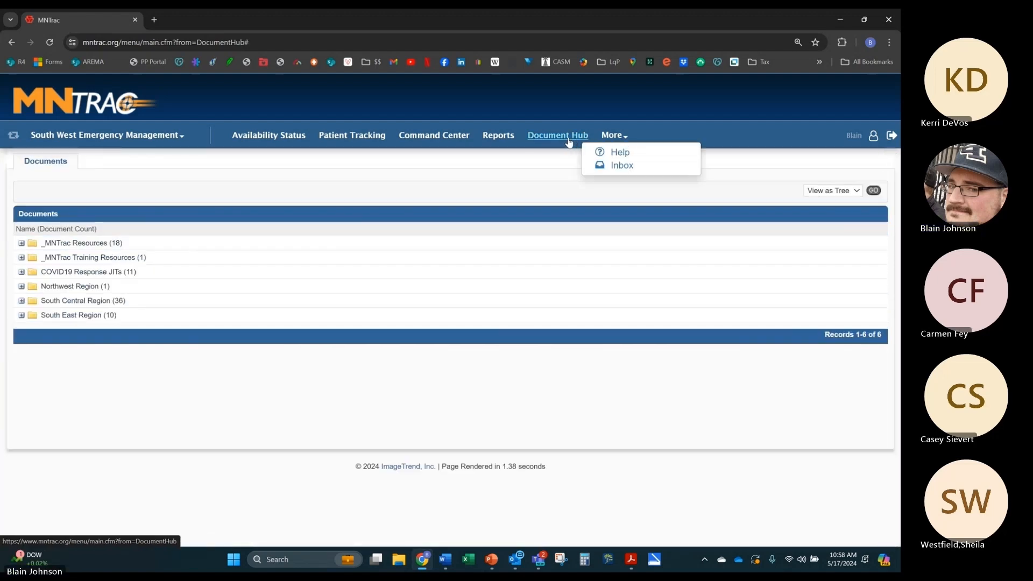
click(275, 143)
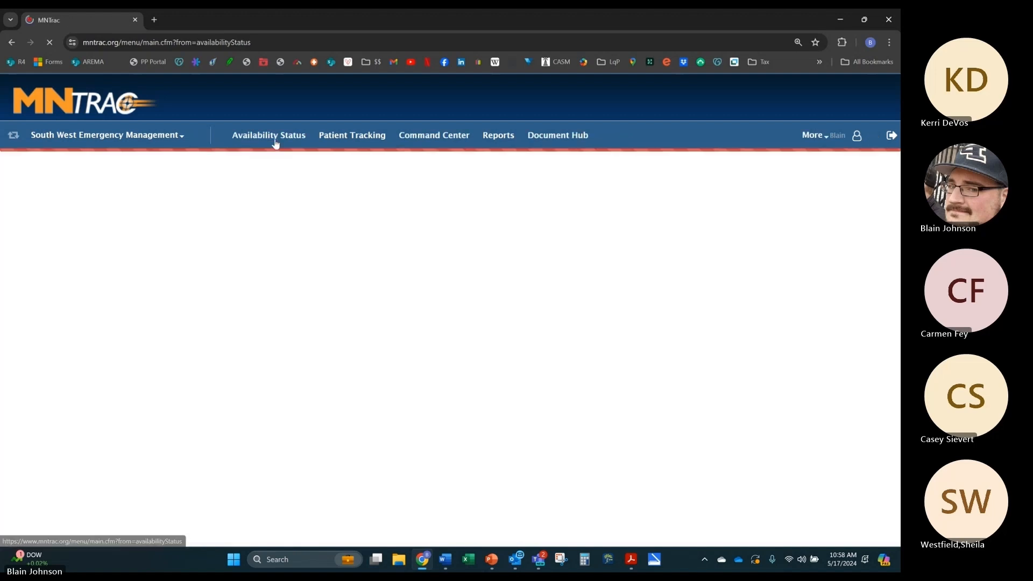